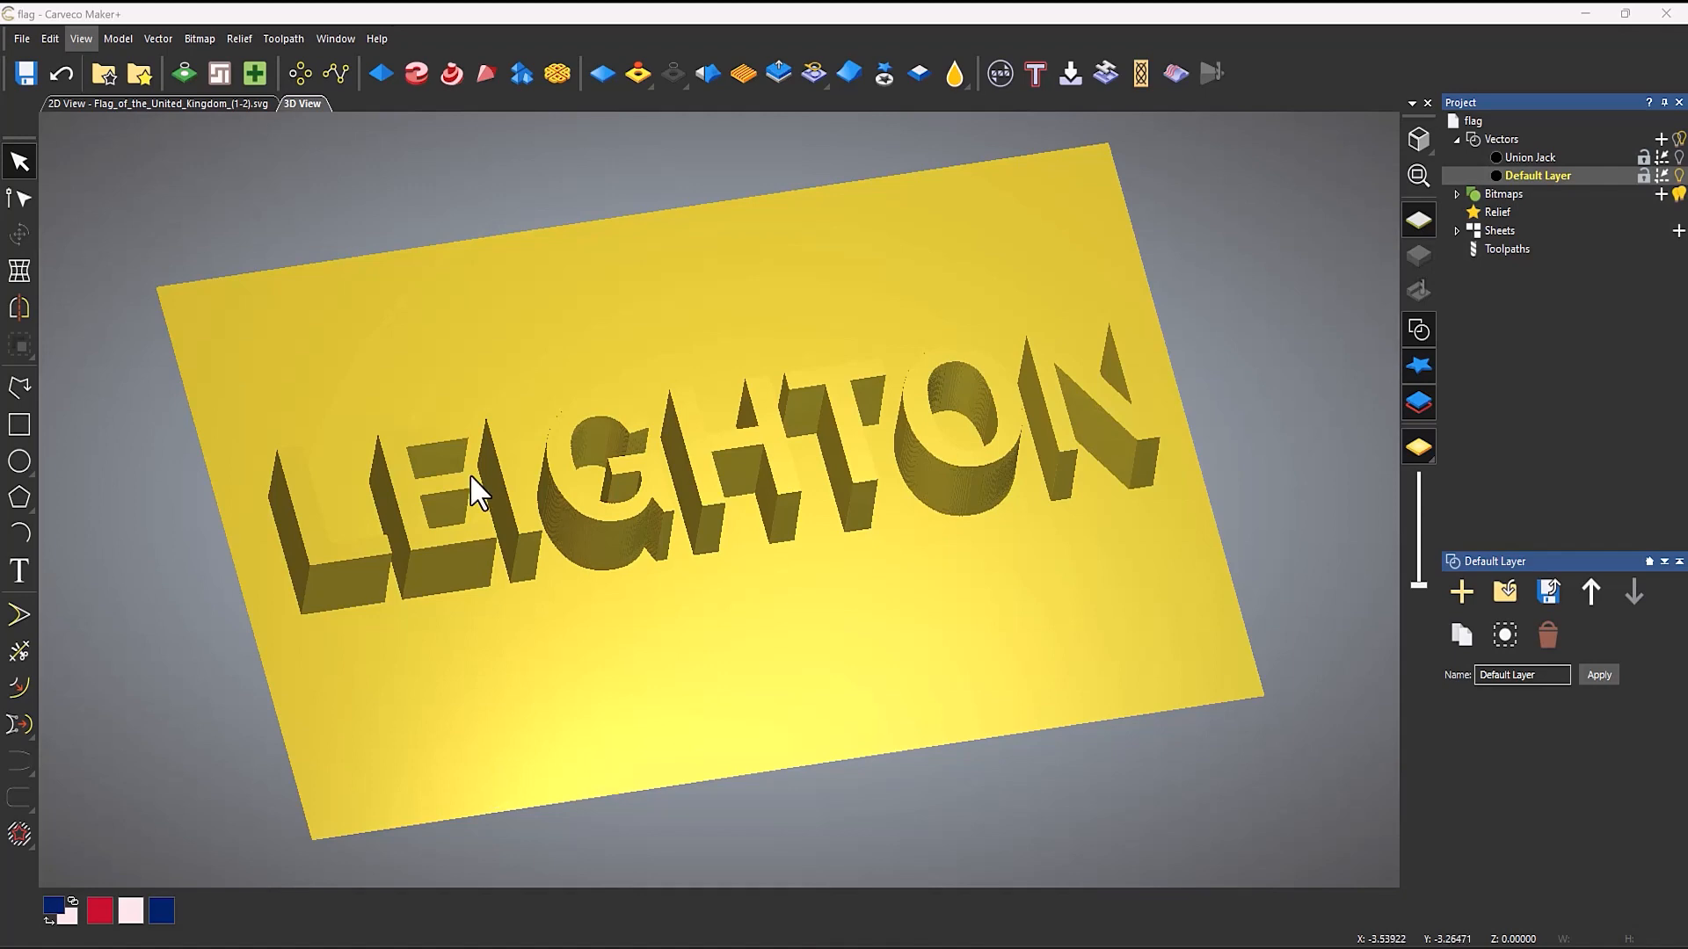
# Turn the raised lettering on the relief into relief clipart, and hide the yellow relief so only the letters show
pyautogui.click(31, 277)
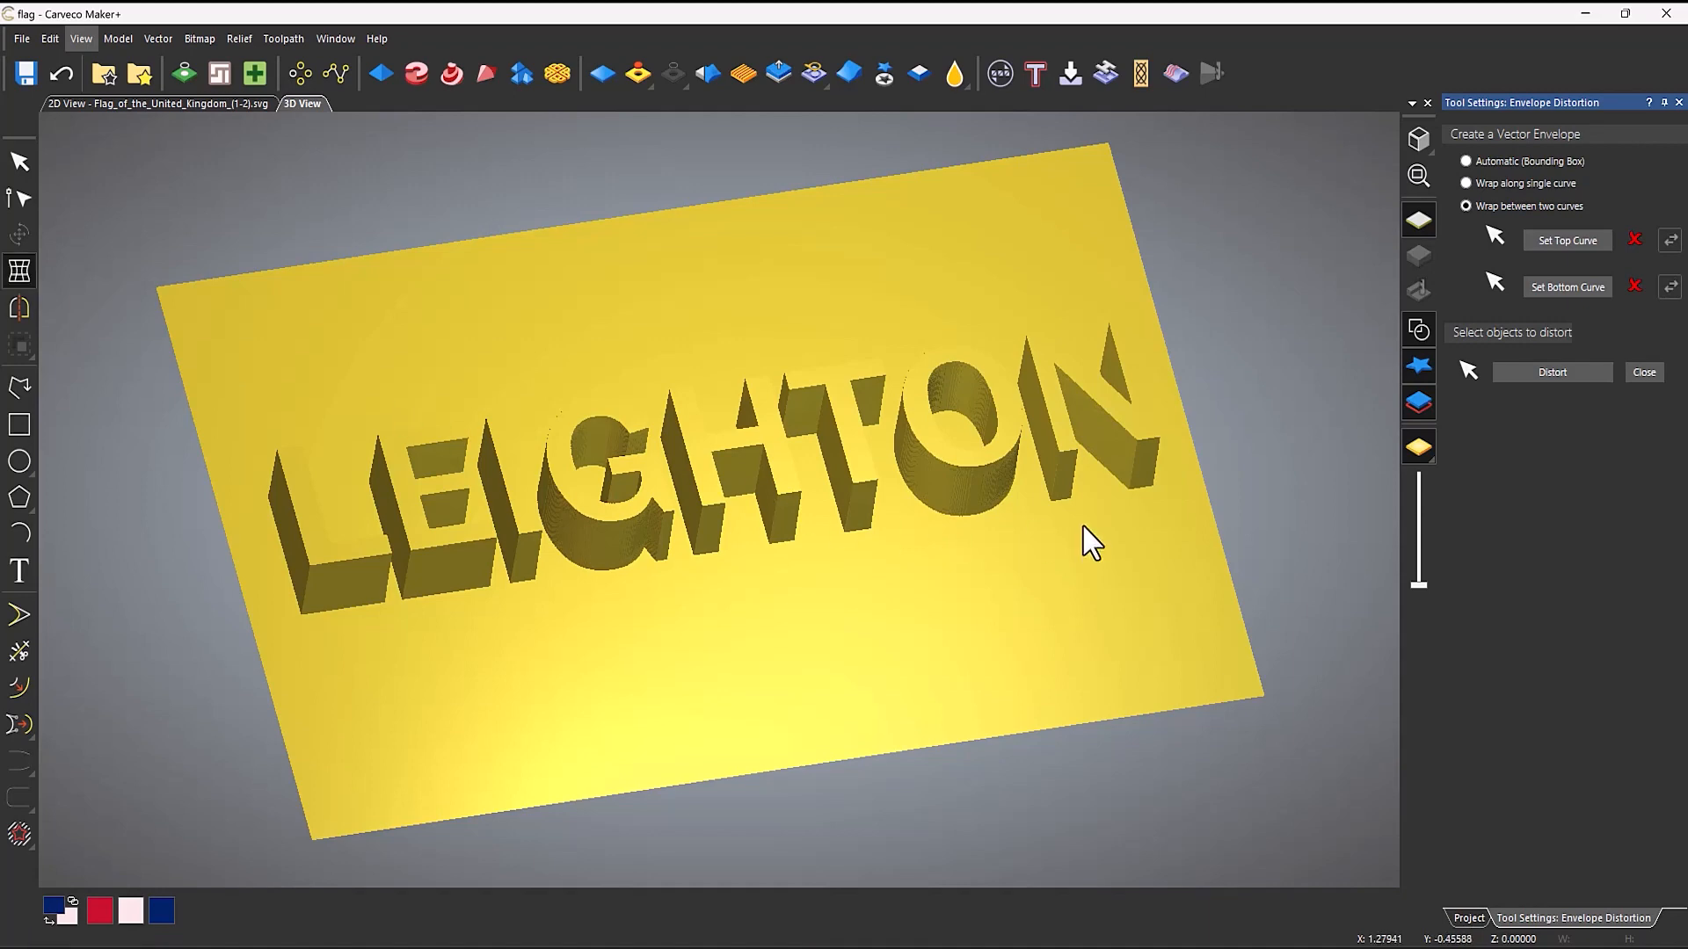
pyautogui.click(1644, 376)
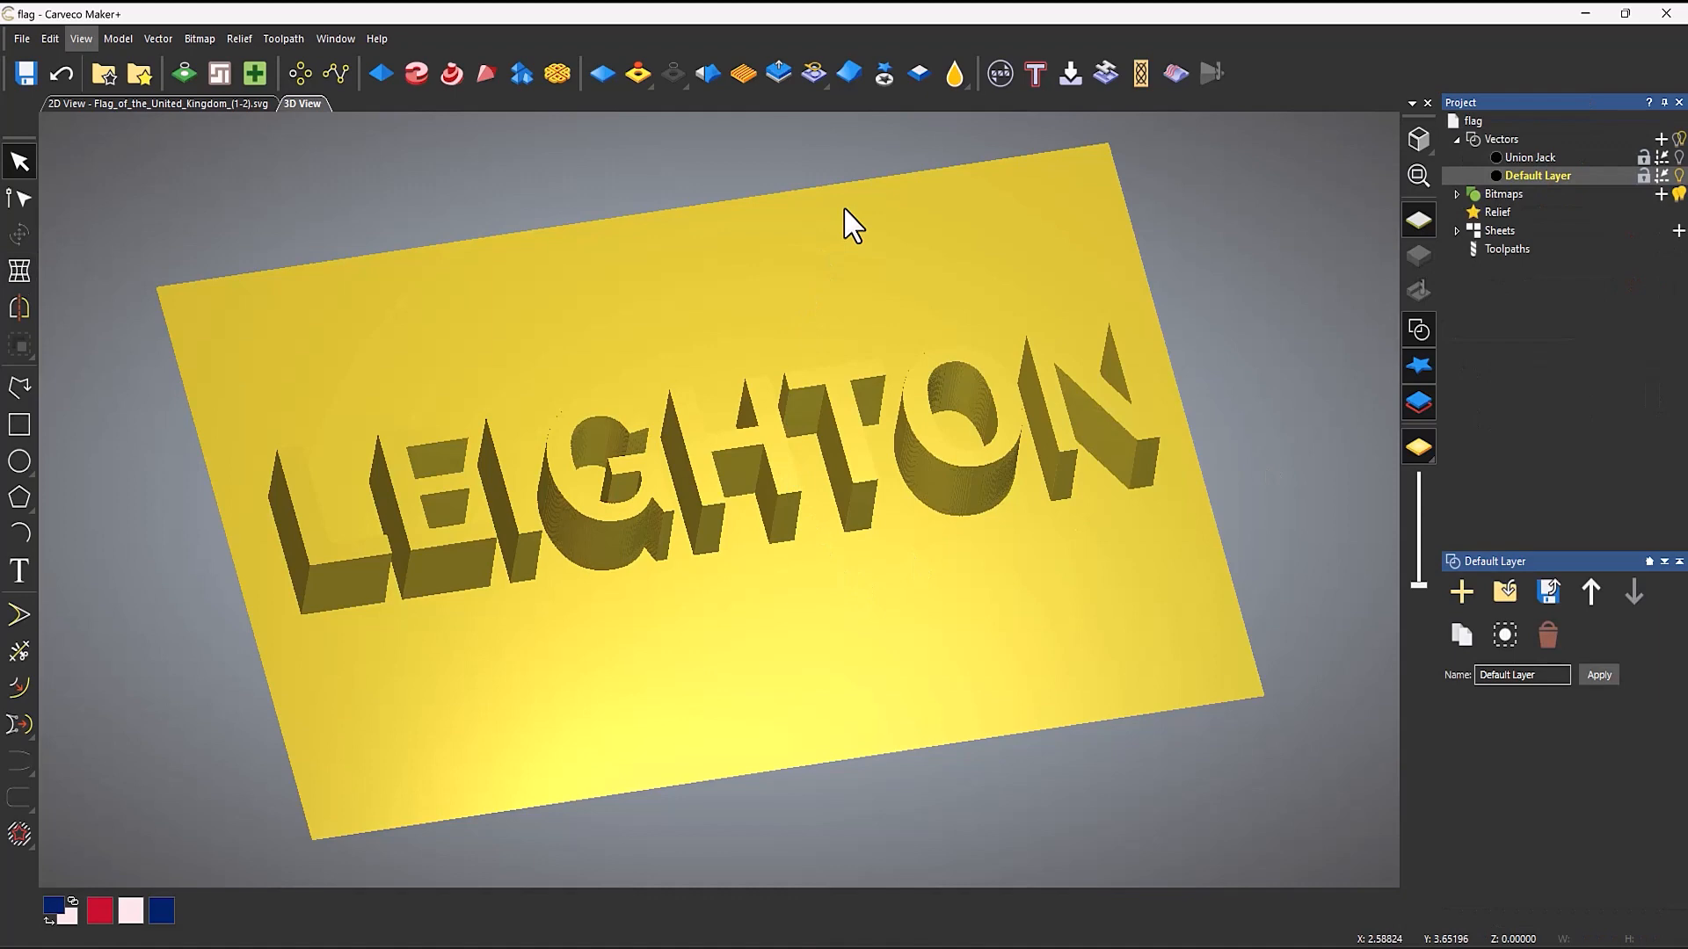
pyautogui.click(880, 77)
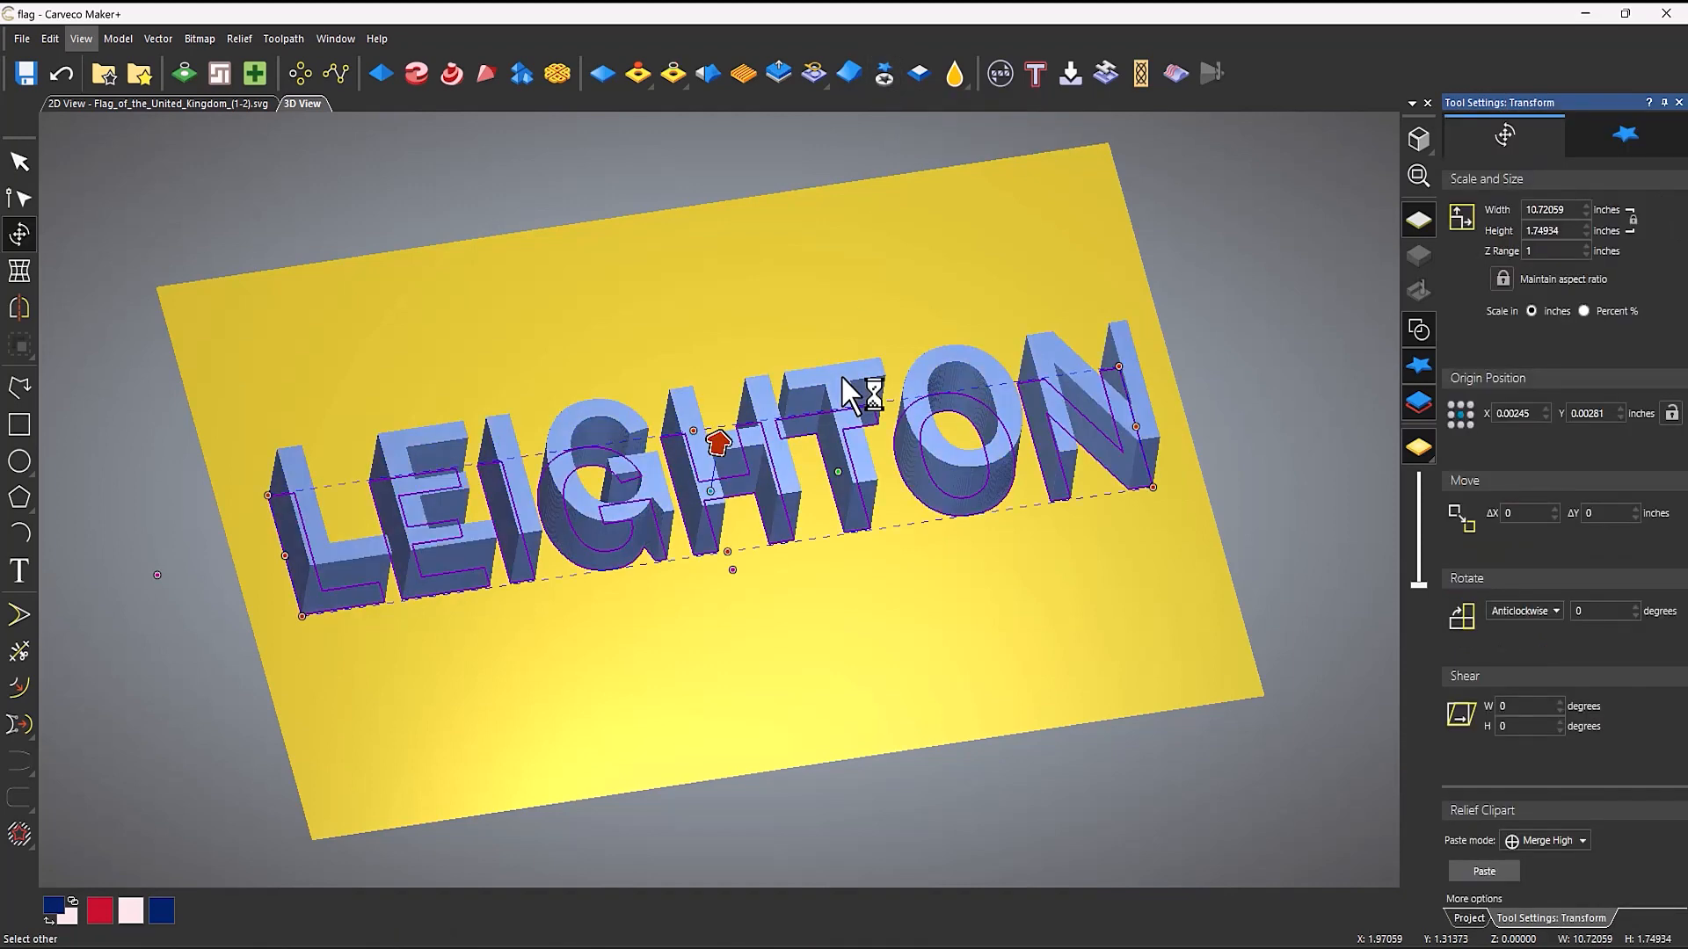
pyautogui.click(926, 251)
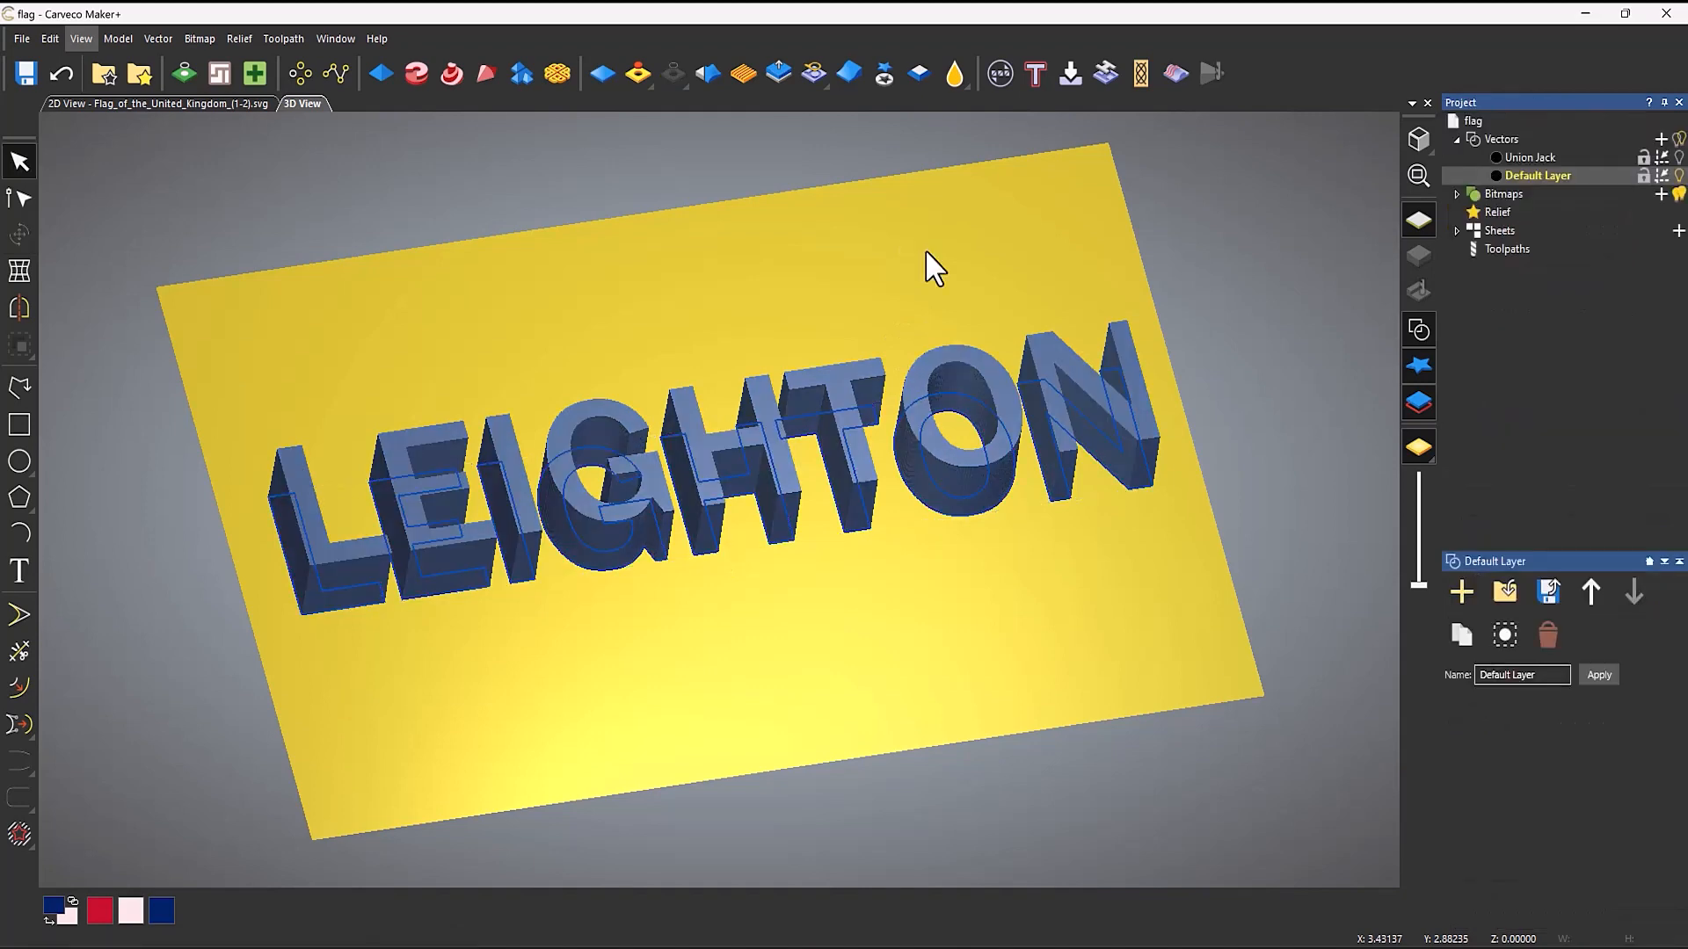
pyautogui.click(1427, 223)
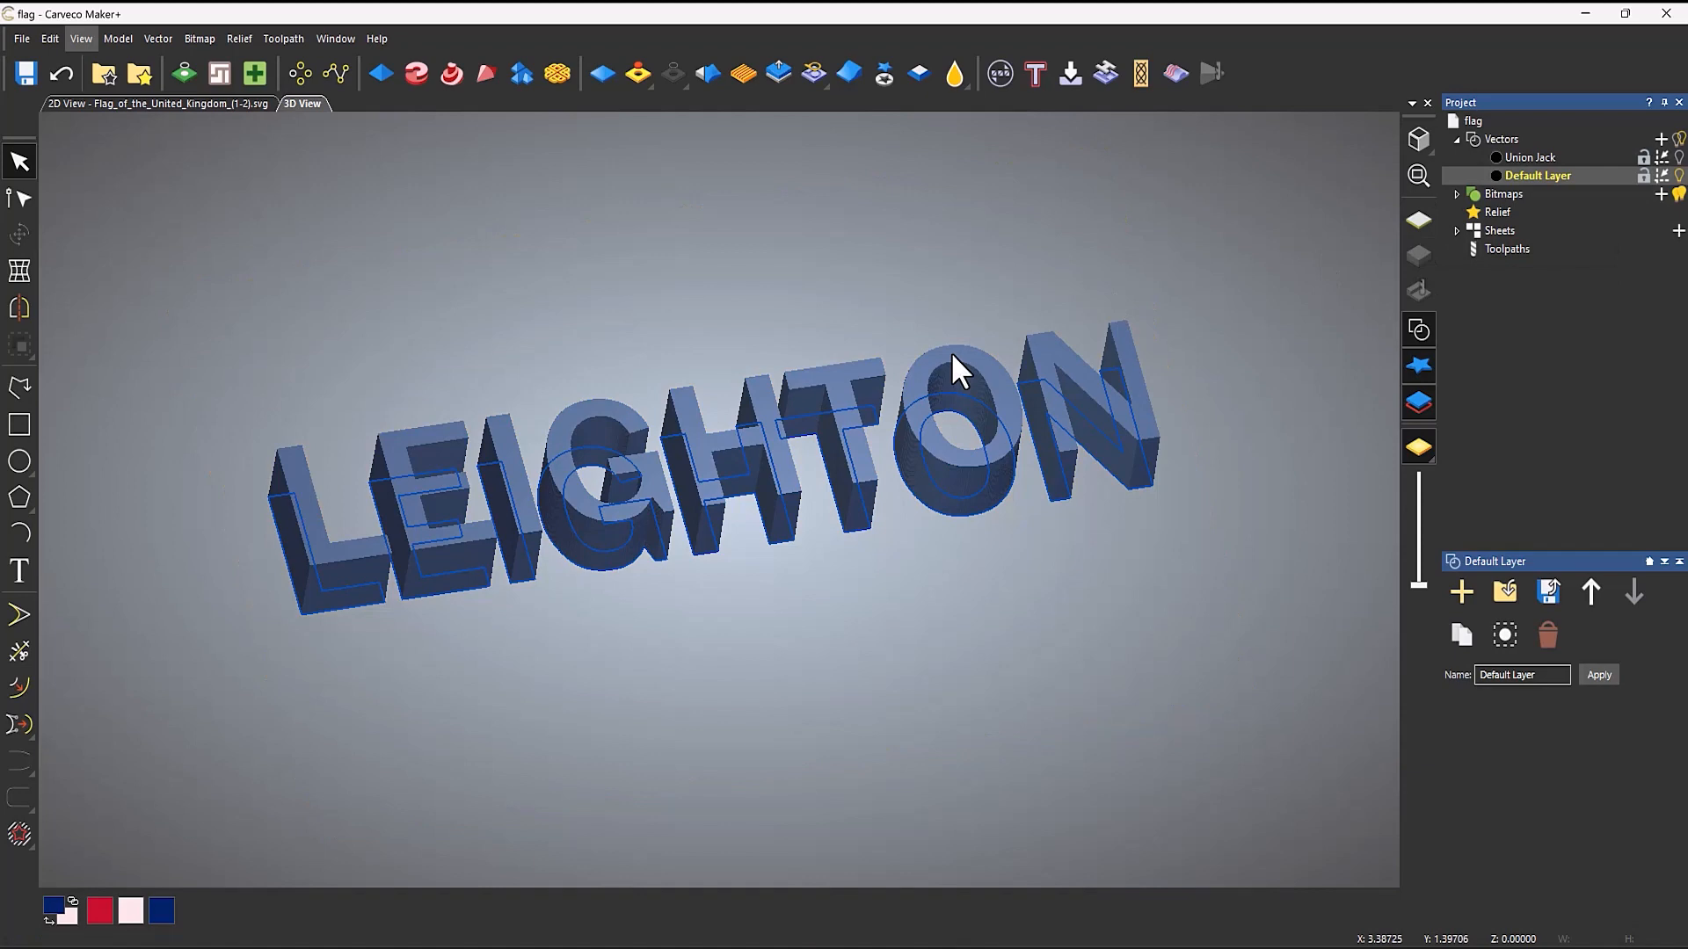
# Apply an envelope distortion to the text clipart, arching its upper edge and bending its lower edge into a wave
pyautogui.click(632, 520)
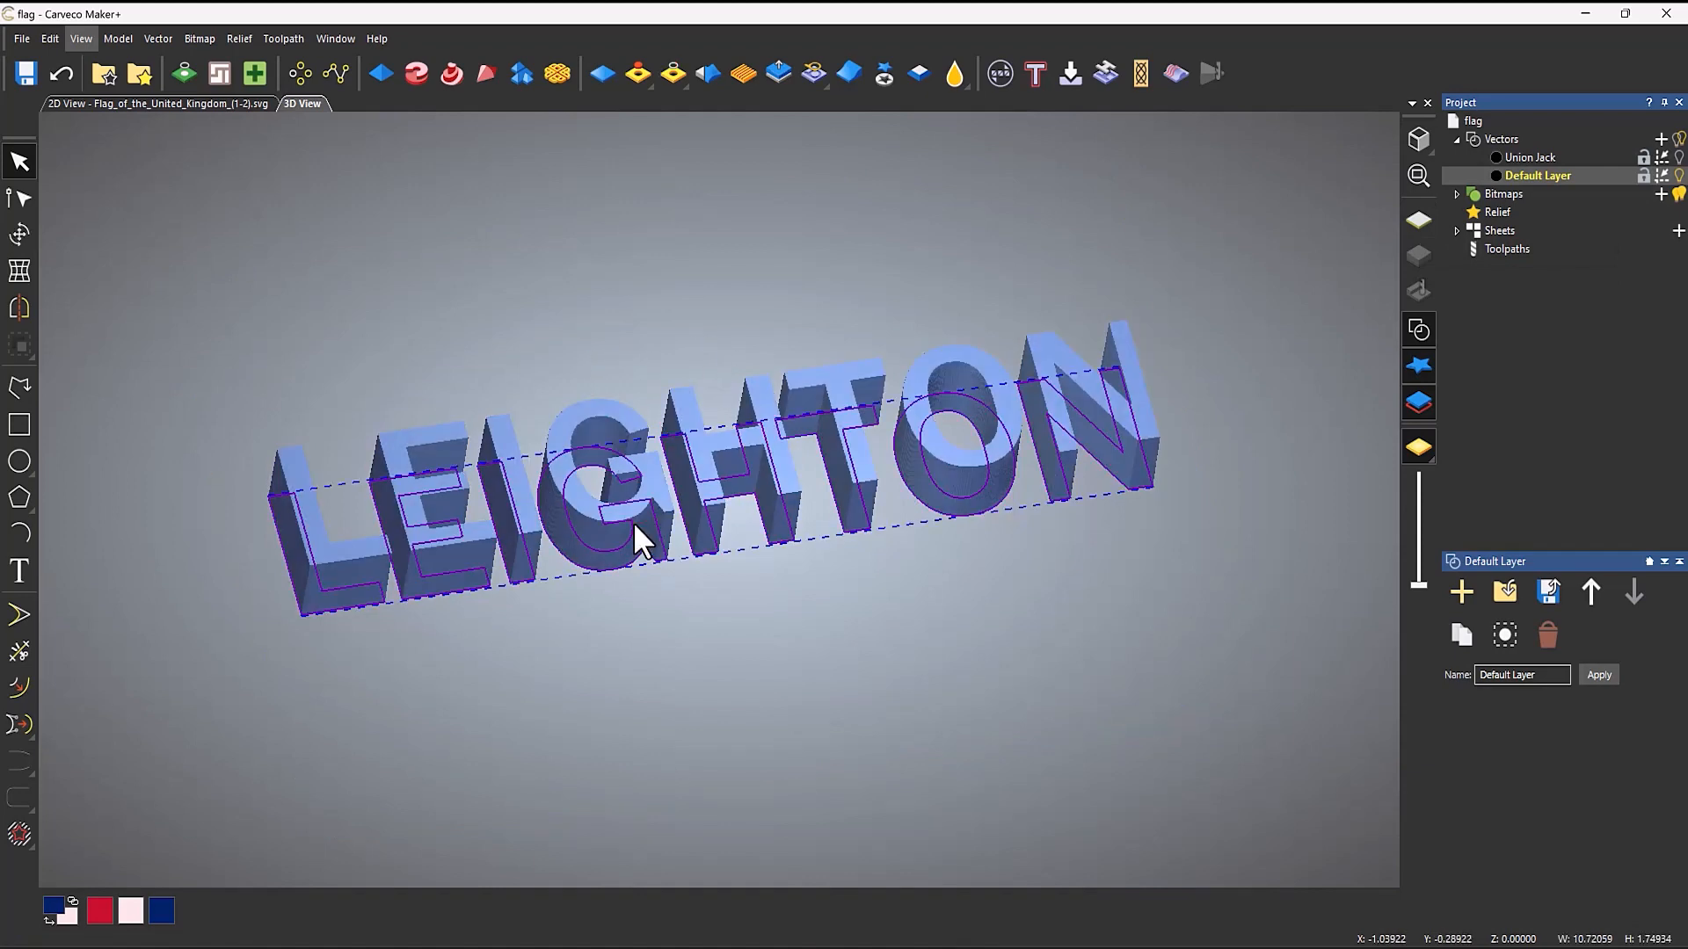
pyautogui.click(16, 278)
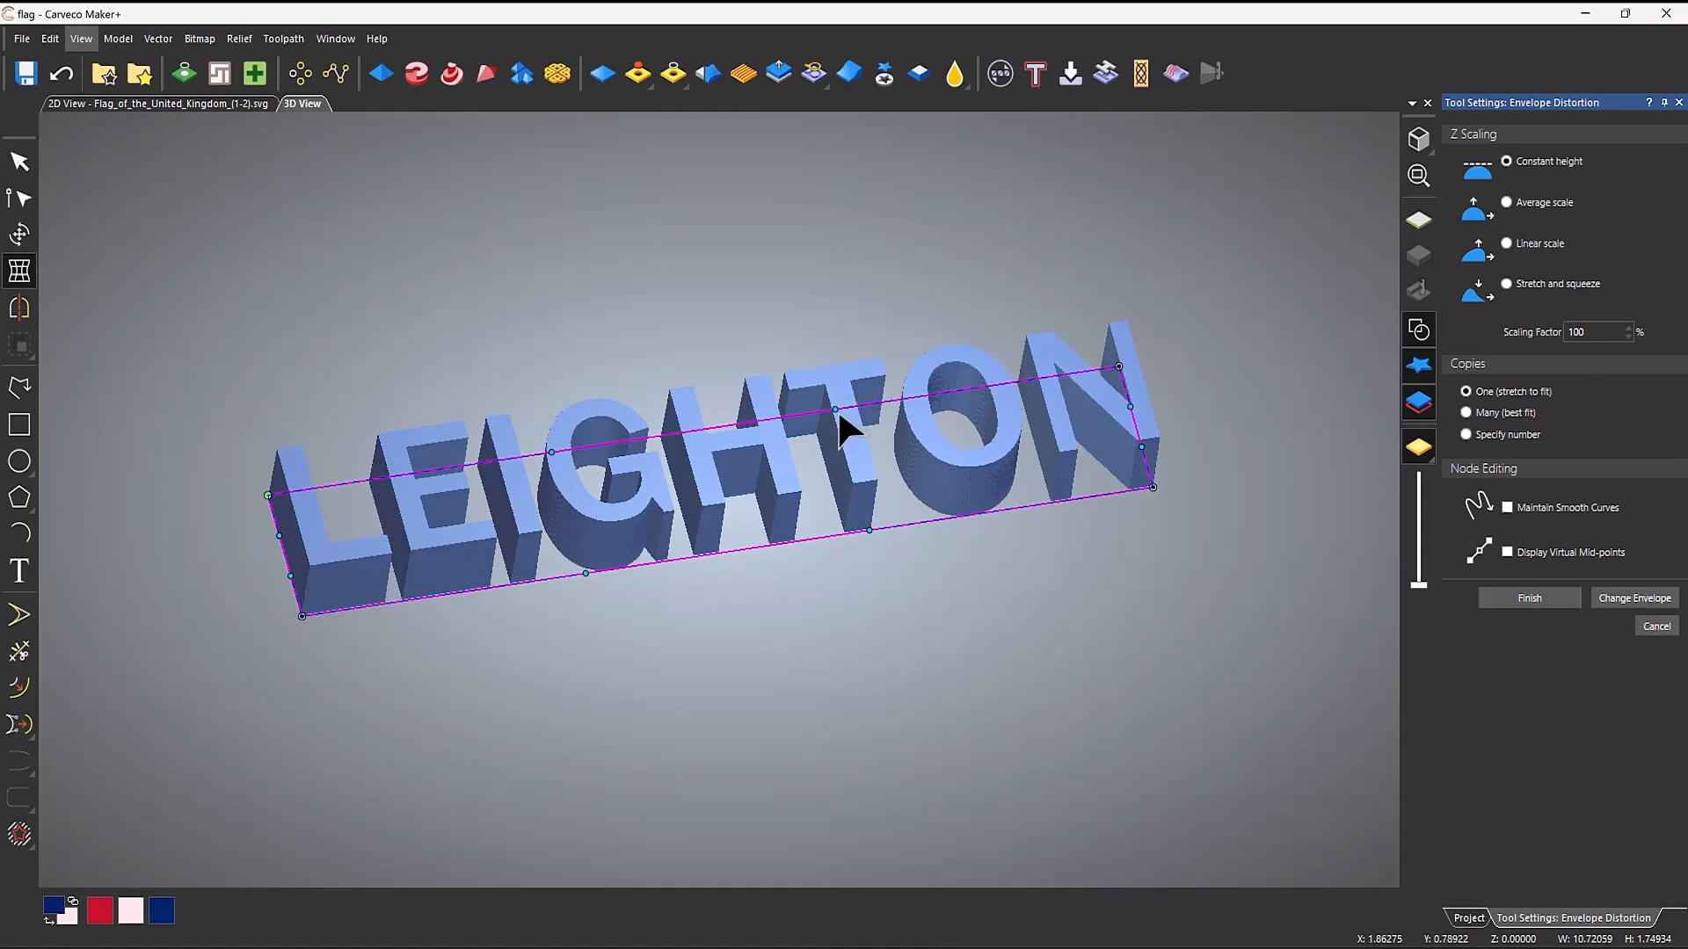
pyautogui.moveTo(836, 406); pyautogui.dragTo(742, 319)
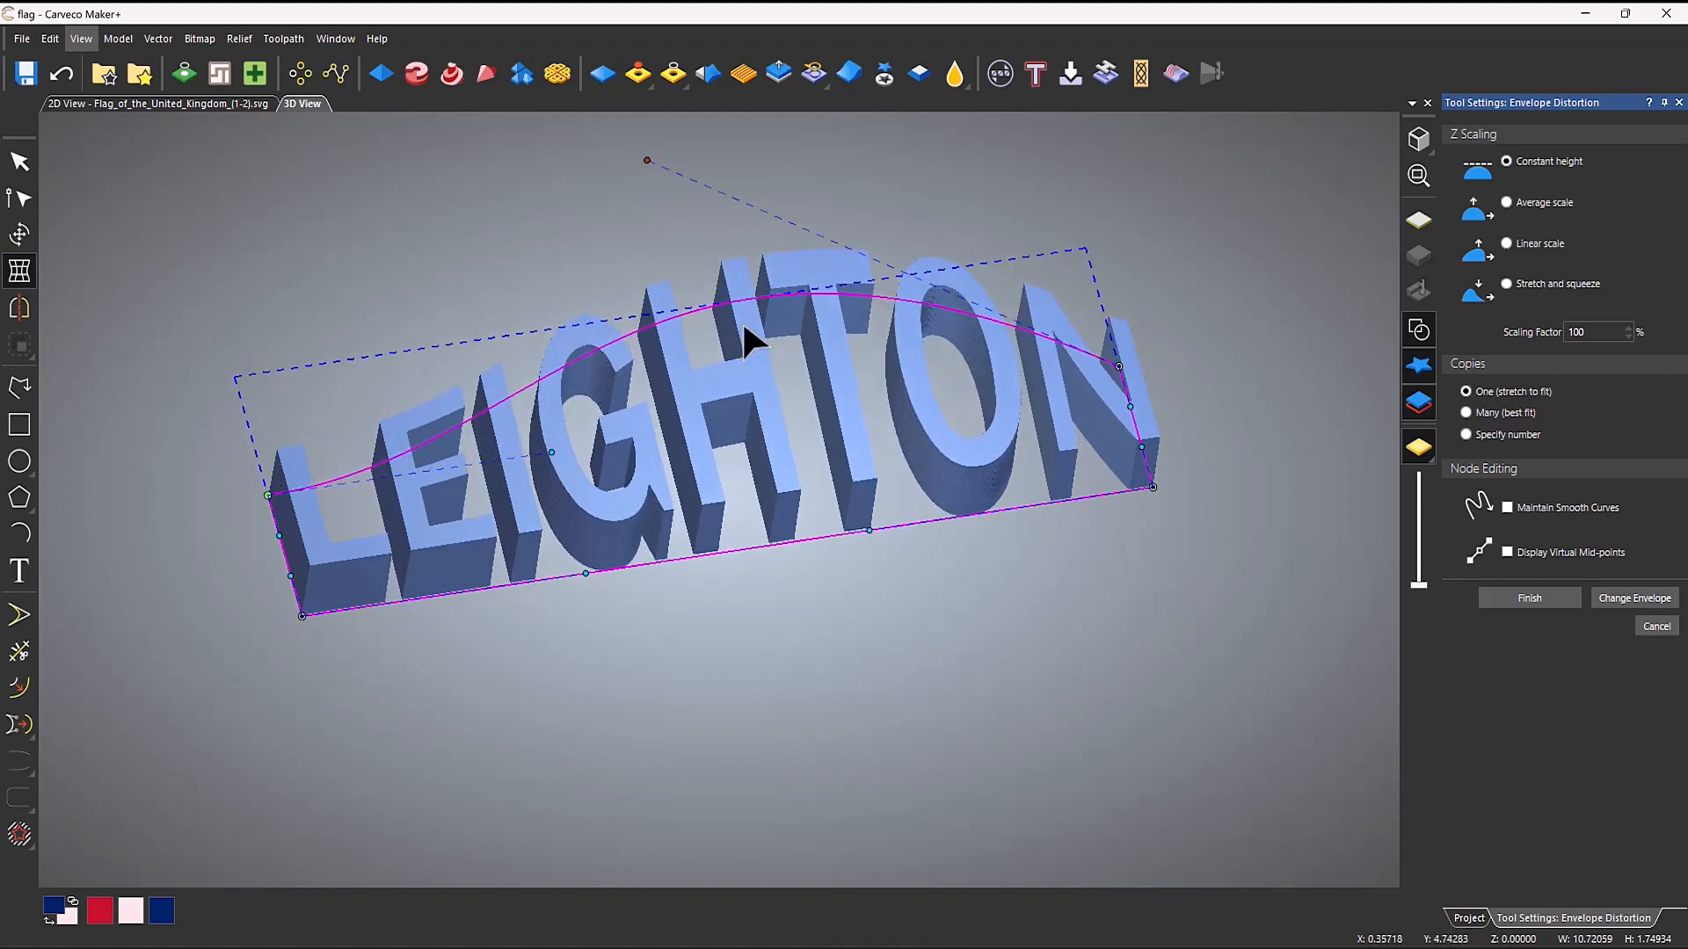
pyautogui.moveTo(869, 529); pyautogui.dragTo(838, 889)
pyautogui.moveTo(990, 835); pyautogui.dragTo(763, 357)
pyautogui.moveTo(804, 302); pyautogui.dragTo(1006, 871)
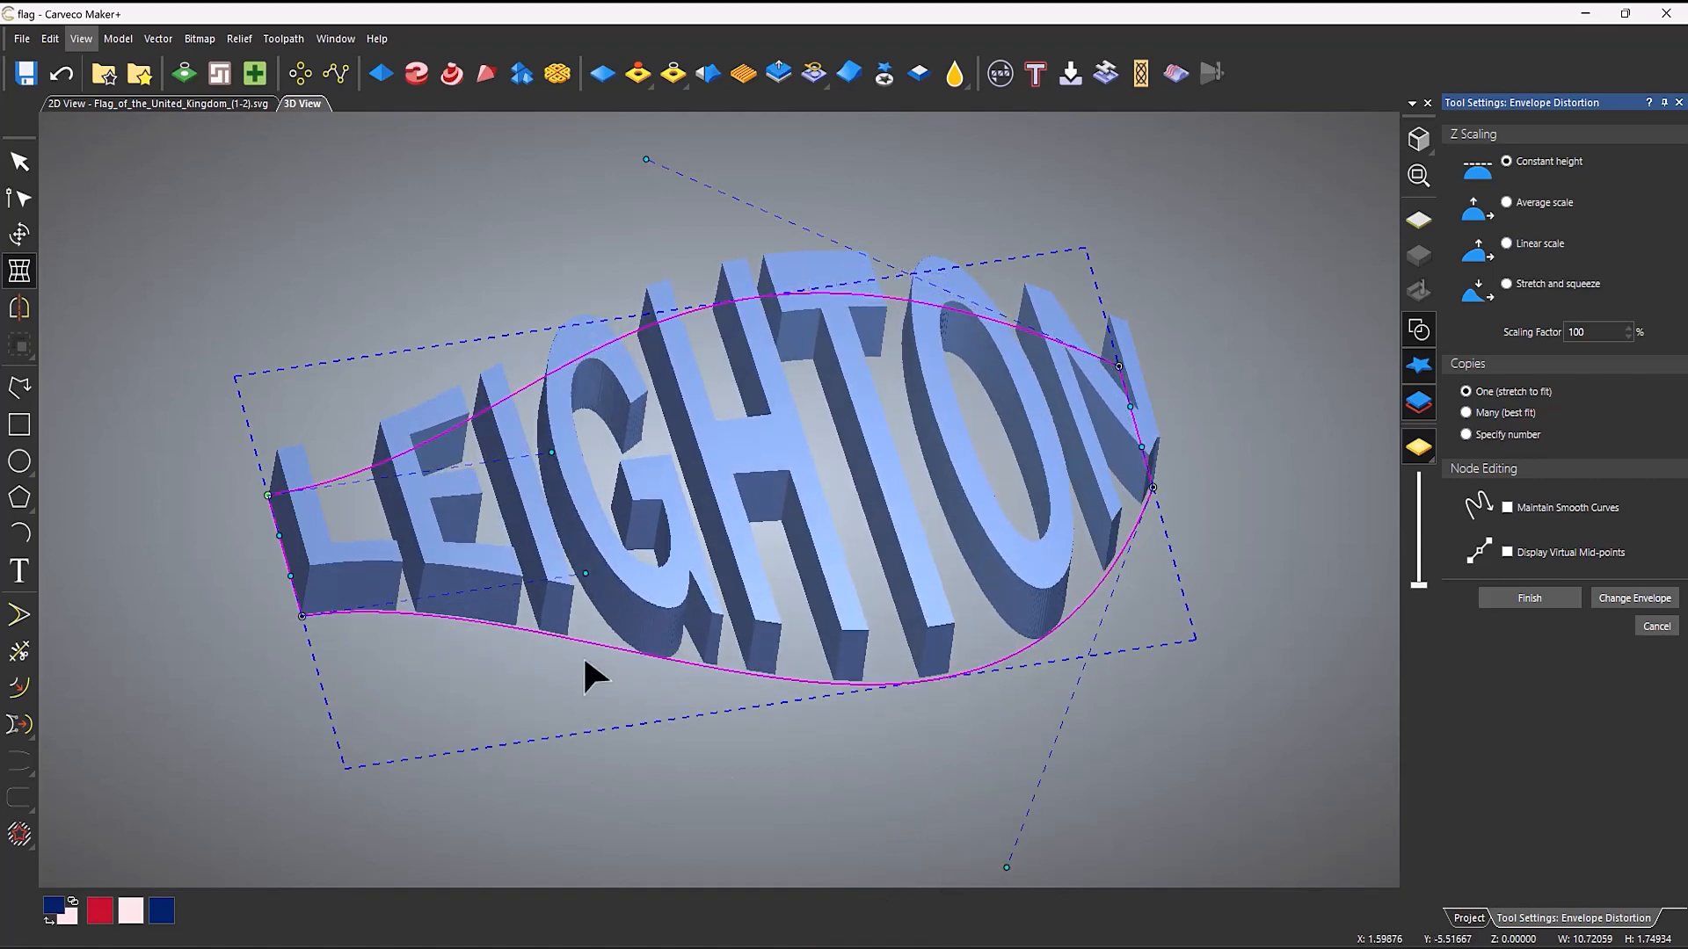
pyautogui.moveTo(586, 573); pyautogui.dragTo(642, 357)
# Set the envelope's Z scaling to Average scale and compare the letter heights from the side with Constant height
pyautogui.moveTo(808, 539); pyautogui.dragTo(774, 458, button='middle')
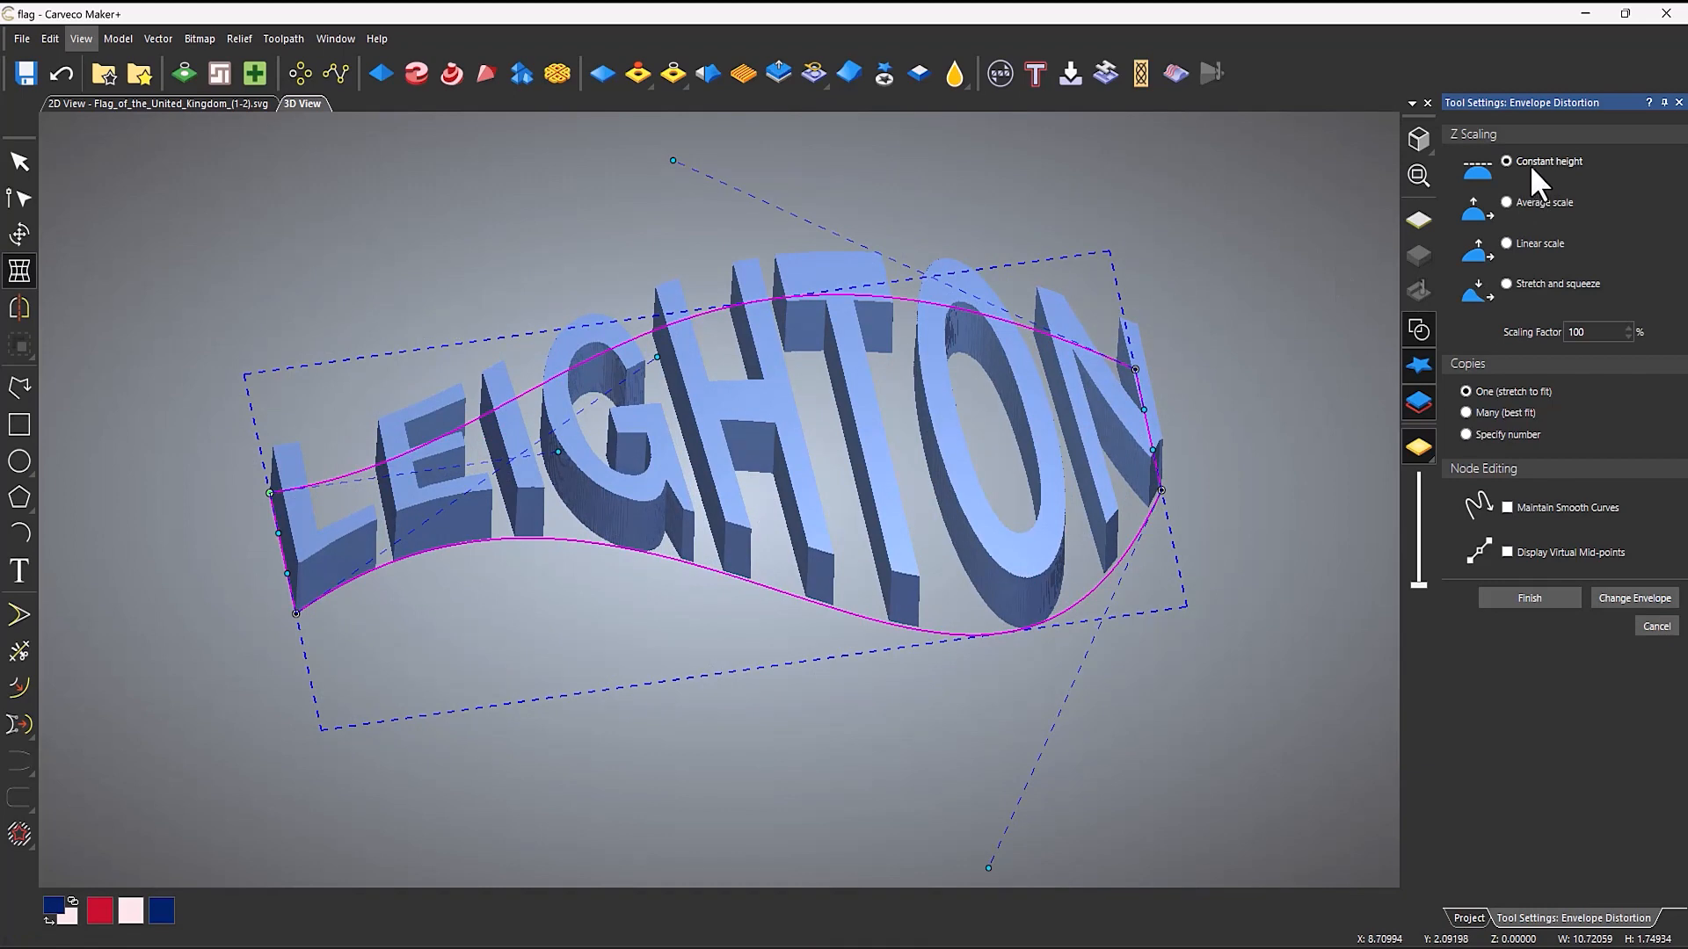
pyautogui.moveTo(784, 507); pyautogui.dragTo(661, 233, button='middle')
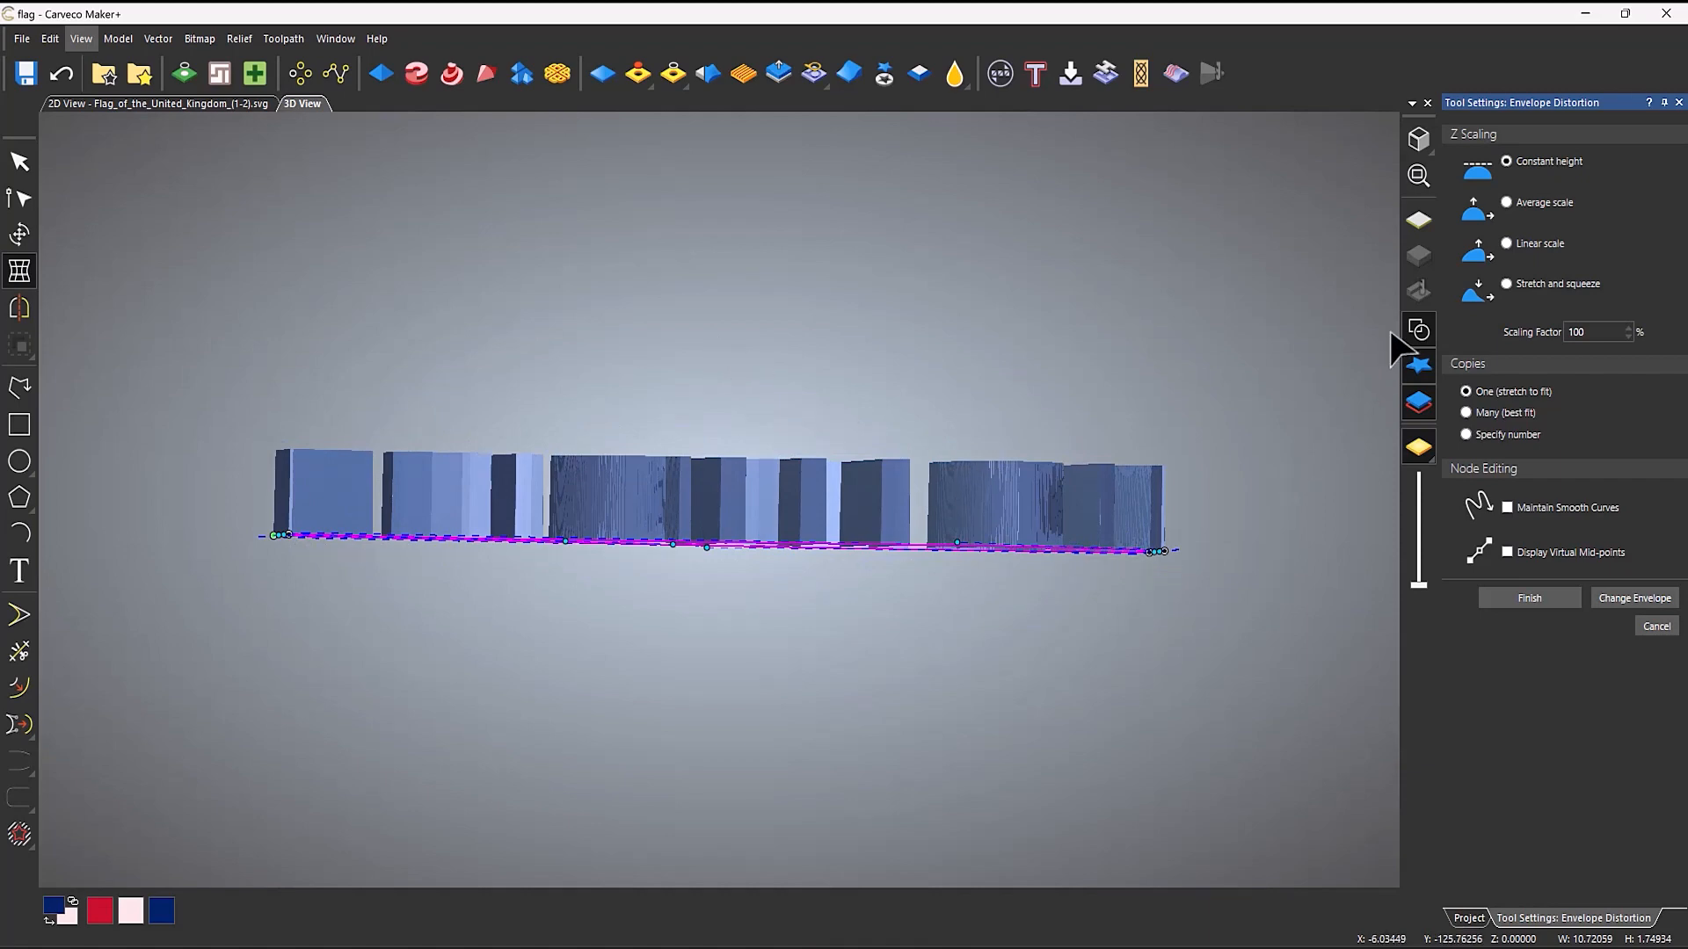
pyautogui.click(1508, 202)
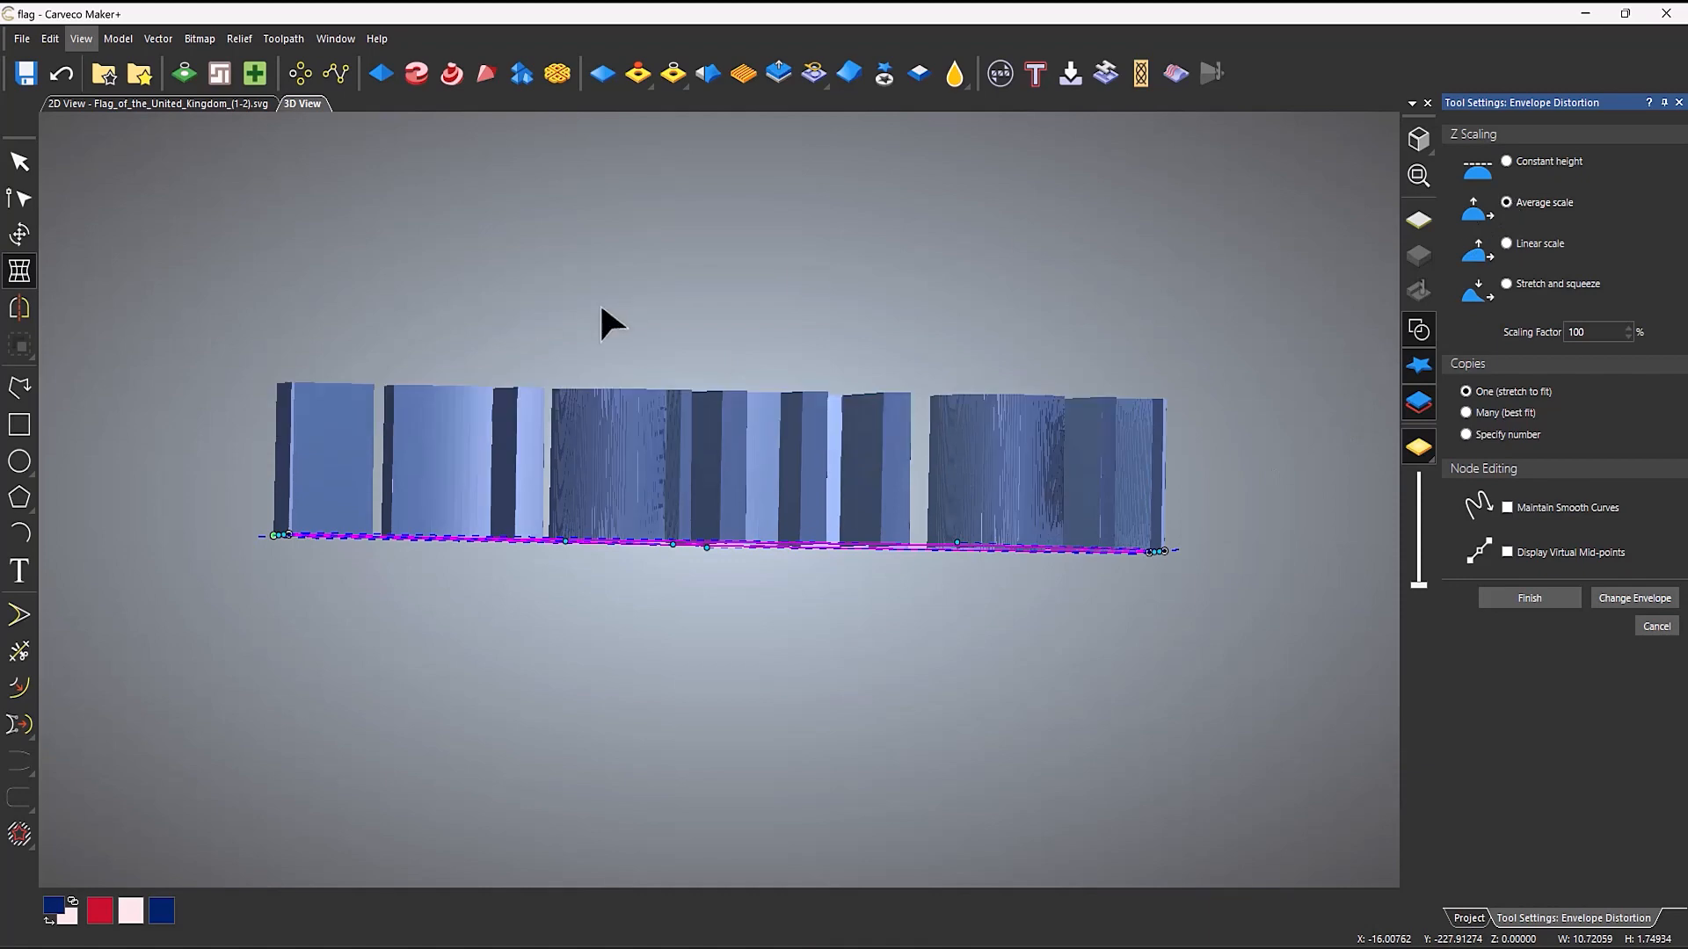
pyautogui.moveTo(608, 260); pyautogui.dragTo(996, 668, button='middle')
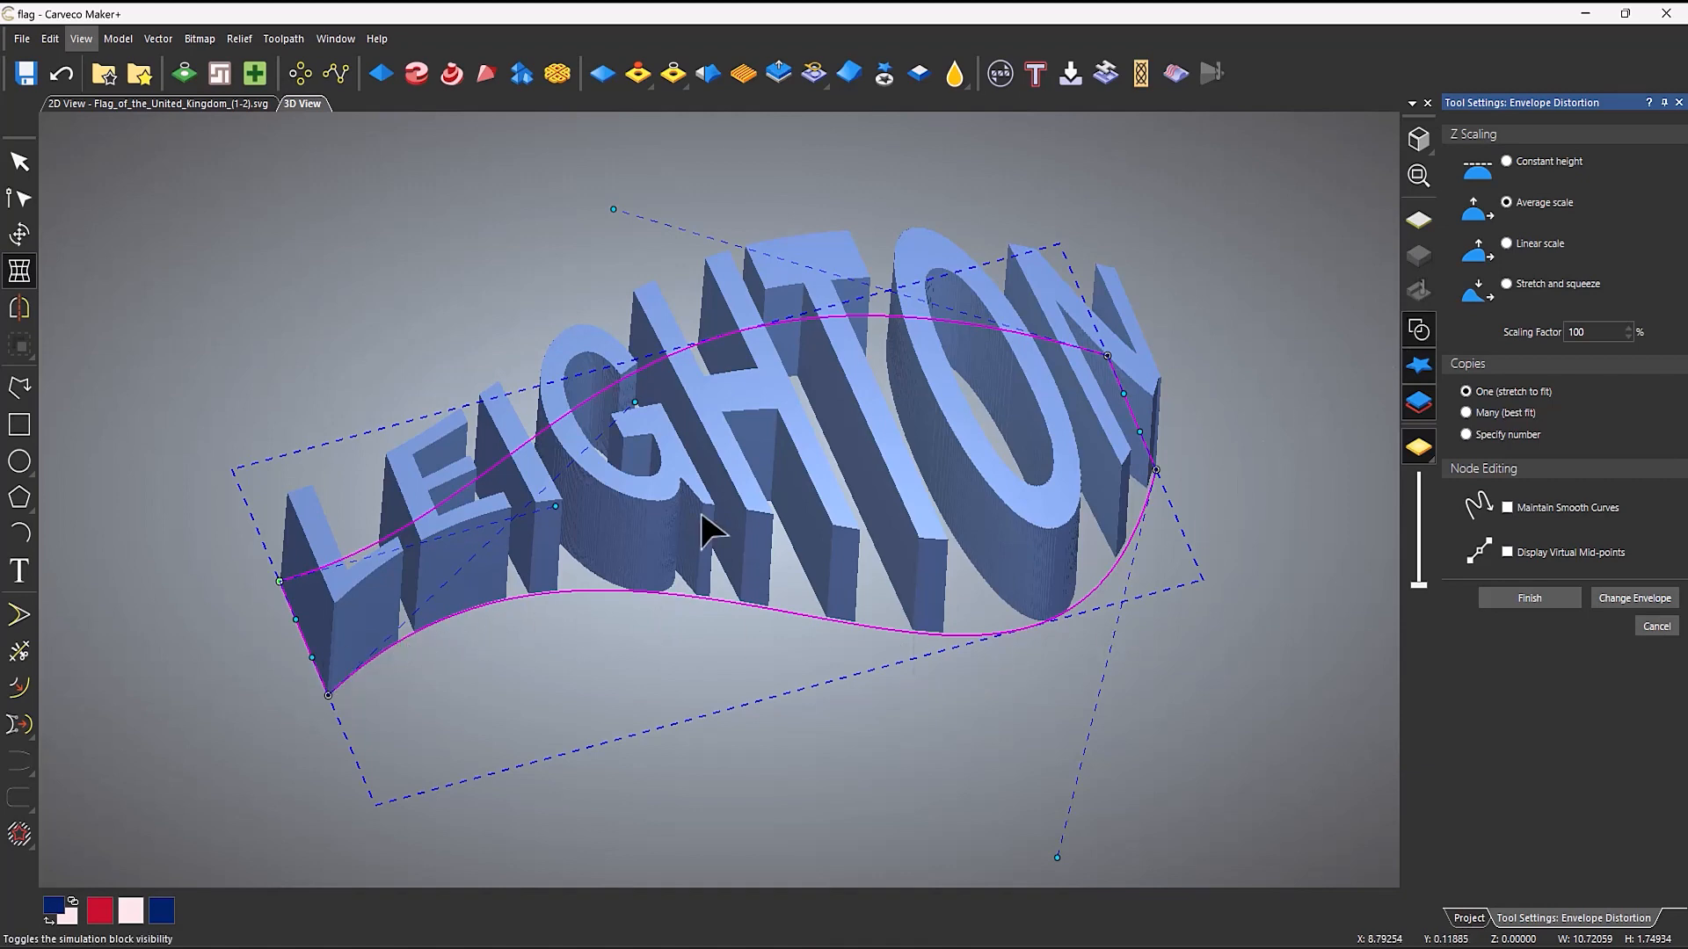
pyautogui.moveTo(742, 546); pyautogui.dragTo(677, 259, button='middle')
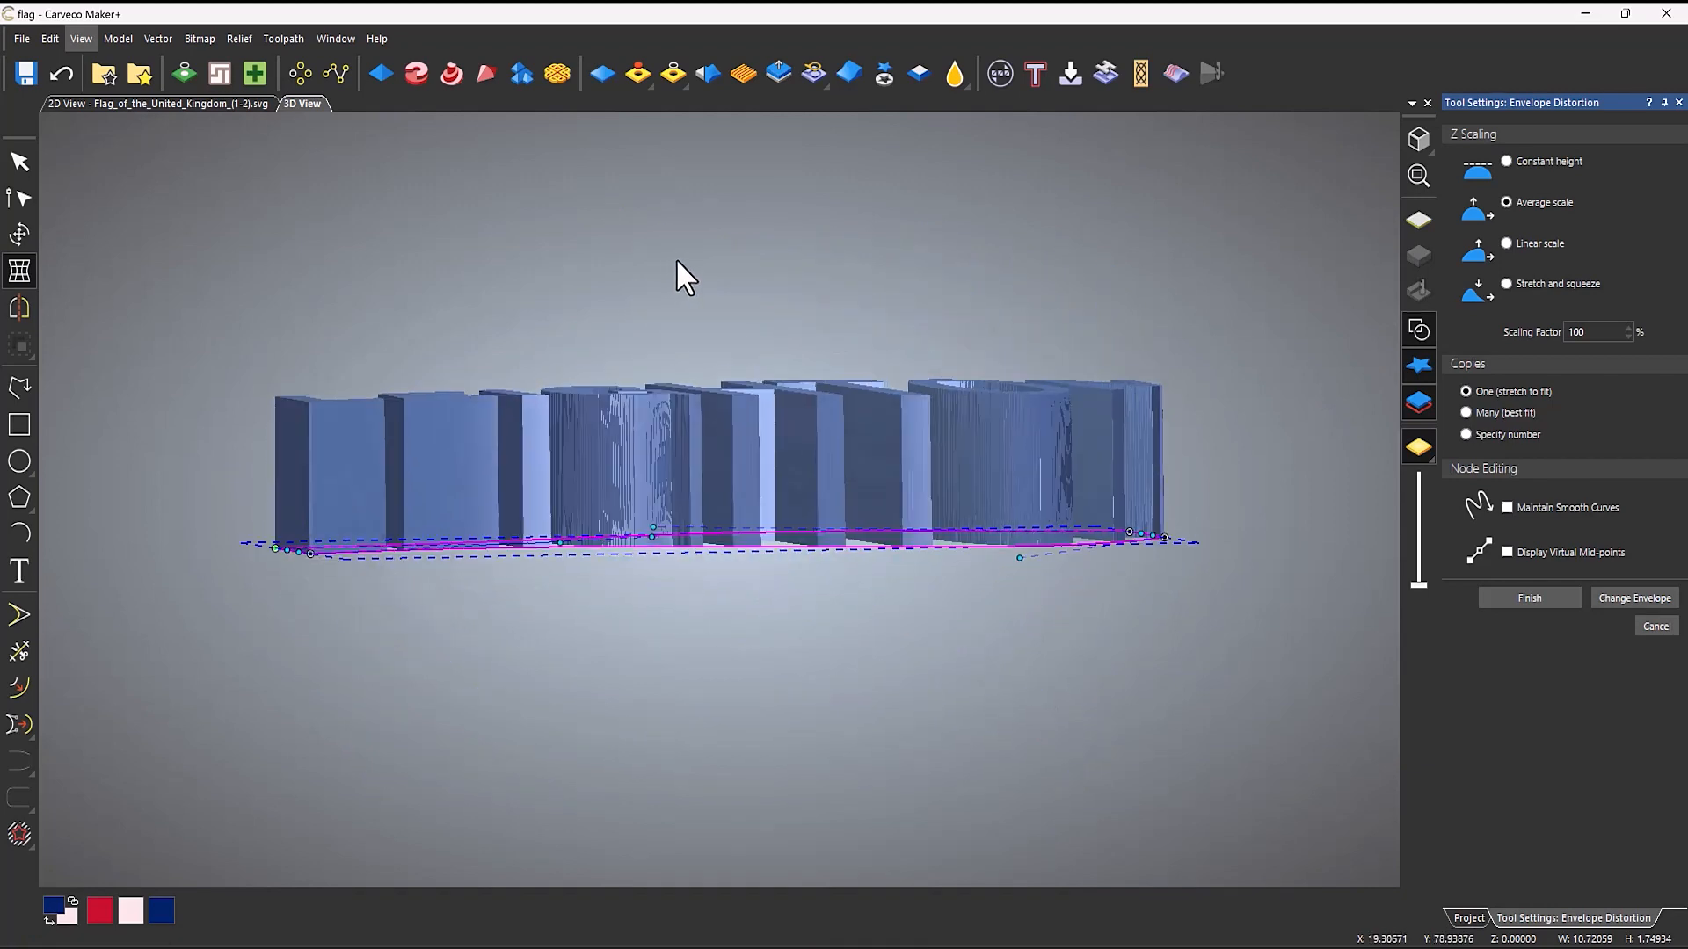
# Try Linear scale for the Z scaling before switching it to Stretch and squeeze, and inspect the letters in 3D
pyautogui.click(1509, 246)
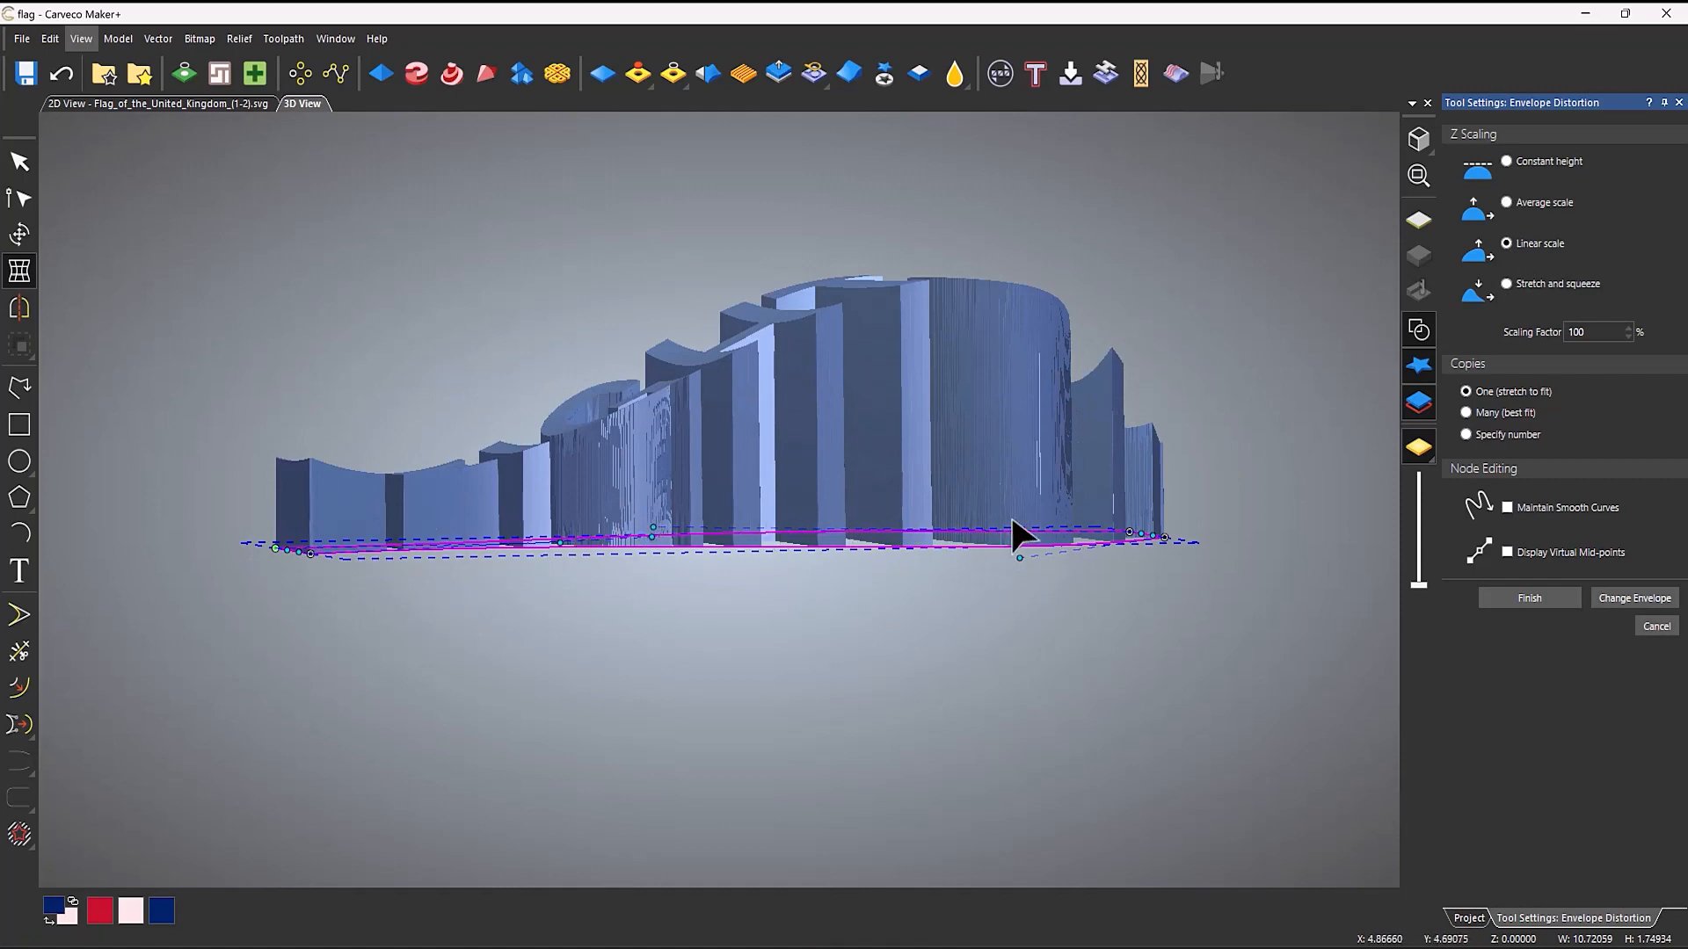
pyautogui.click(1514, 284)
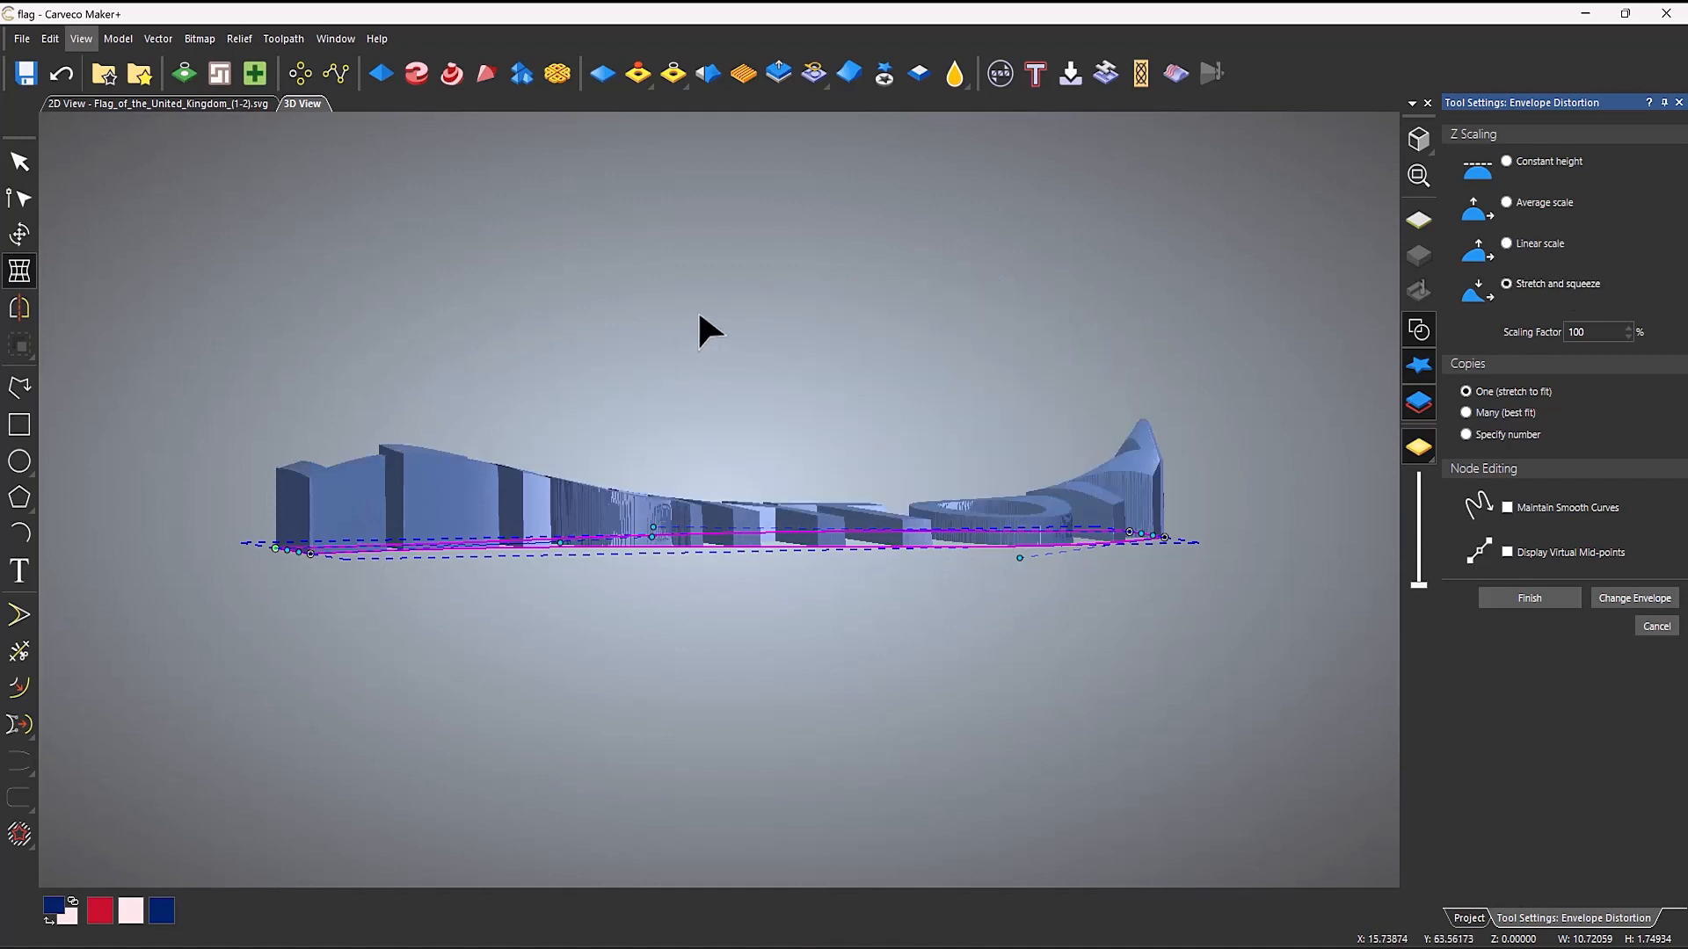
pyautogui.moveTo(689, 347); pyautogui.dragTo(700, 611)
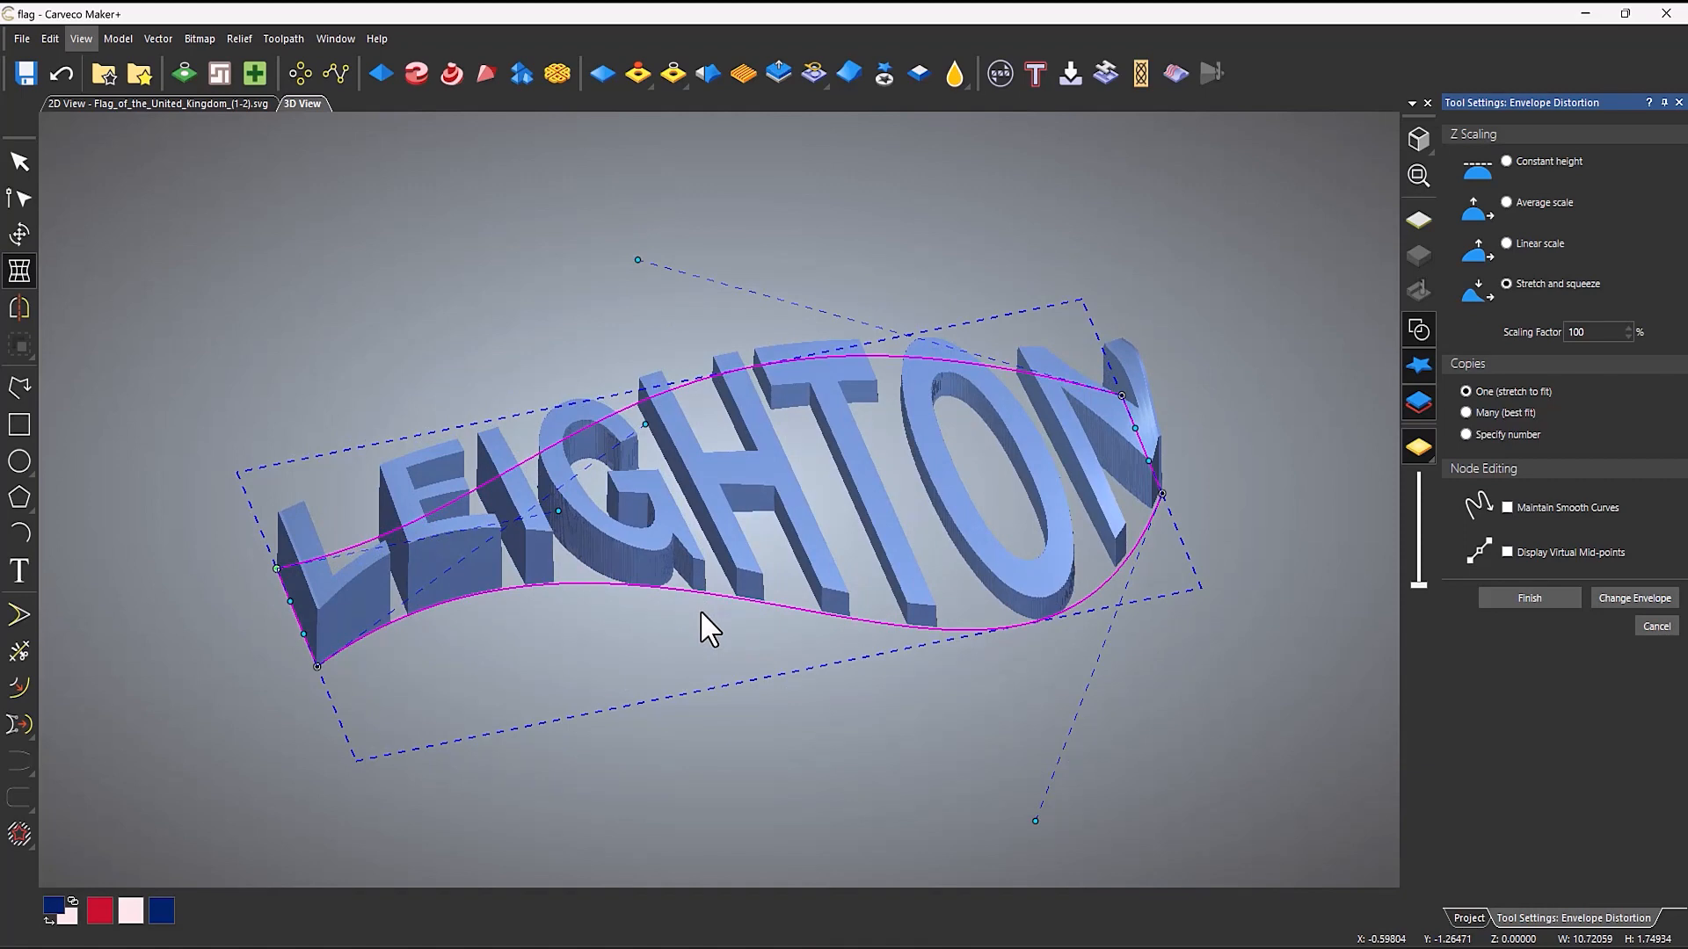
pyautogui.moveTo(833, 531)
pyautogui.mouseDown()
pyautogui.moveTo(814, 742)
pyautogui.moveTo(792, 393)
pyautogui.moveTo(821, 308)
pyautogui.moveTo(802, 532)
pyautogui.mouseUp()
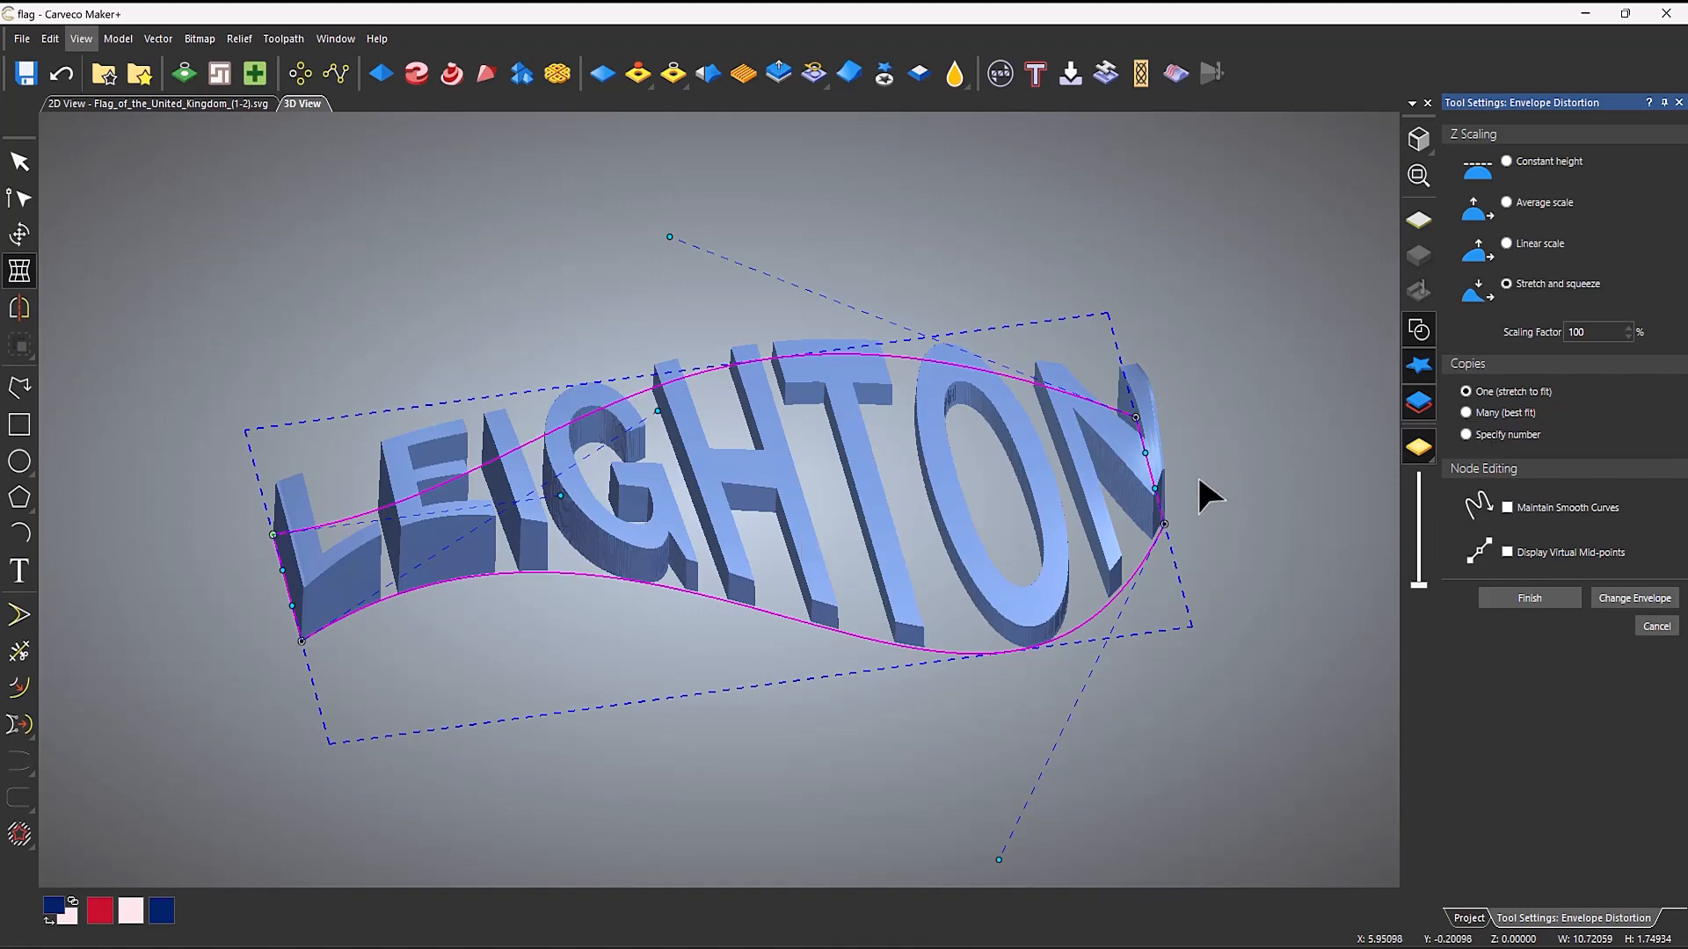
# Try a Z scaling factor of 50% on the distorted text and restore it to 100%
pyautogui.moveTo(1596, 332); pyautogui.dragTo(1459, 330)
pyautogui.write('50')
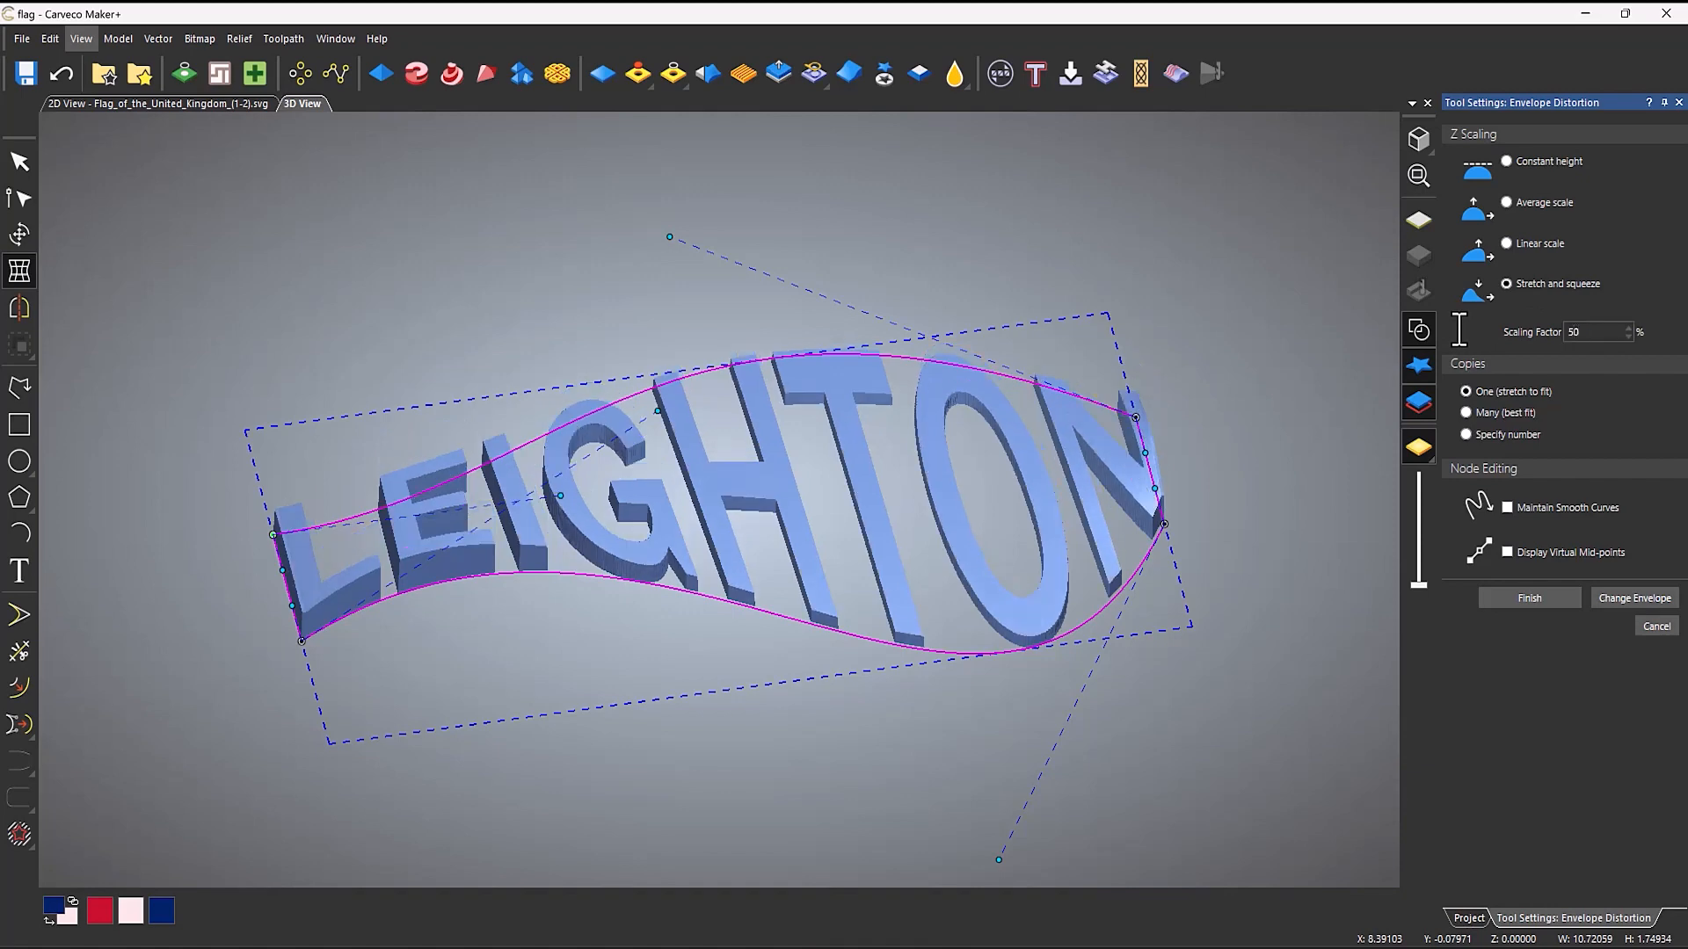
pyautogui.moveTo(819, 429); pyautogui.dragTo(800, 533)
pyautogui.moveTo(1589, 333); pyautogui.dragTo(1461, 333)
pyautogui.write('100')
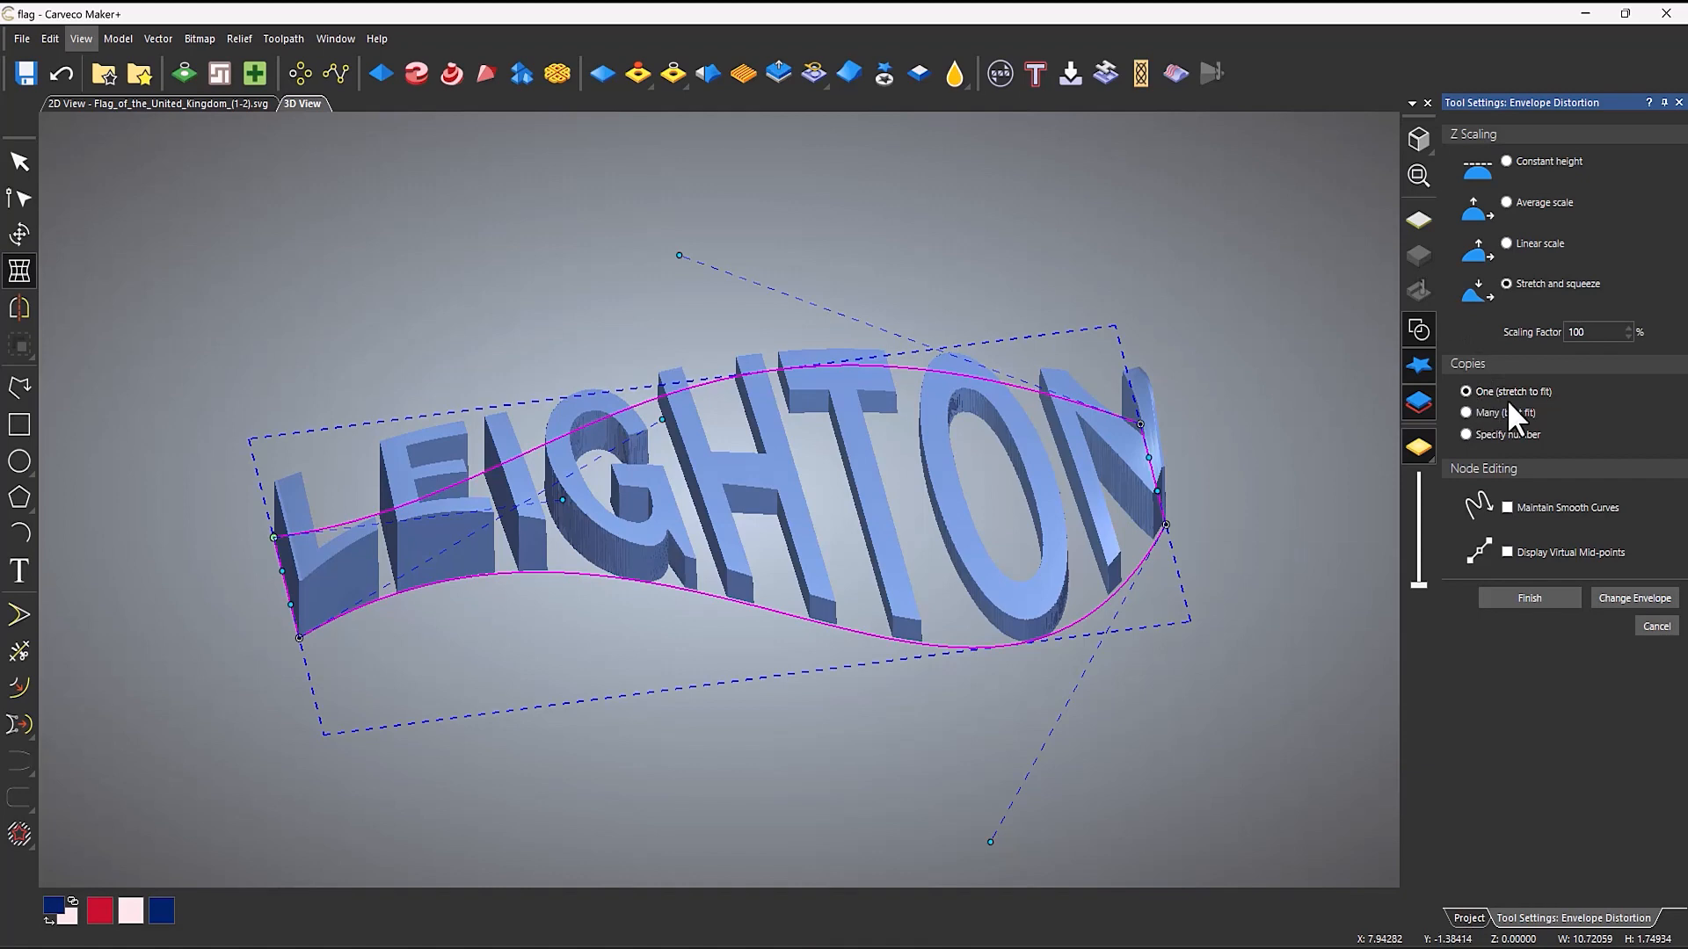
# Try two copies of the text inside the envelope and return to One (stretch to fit)
pyautogui.click(1464, 436)
pyautogui.doubleClick(1590, 458)
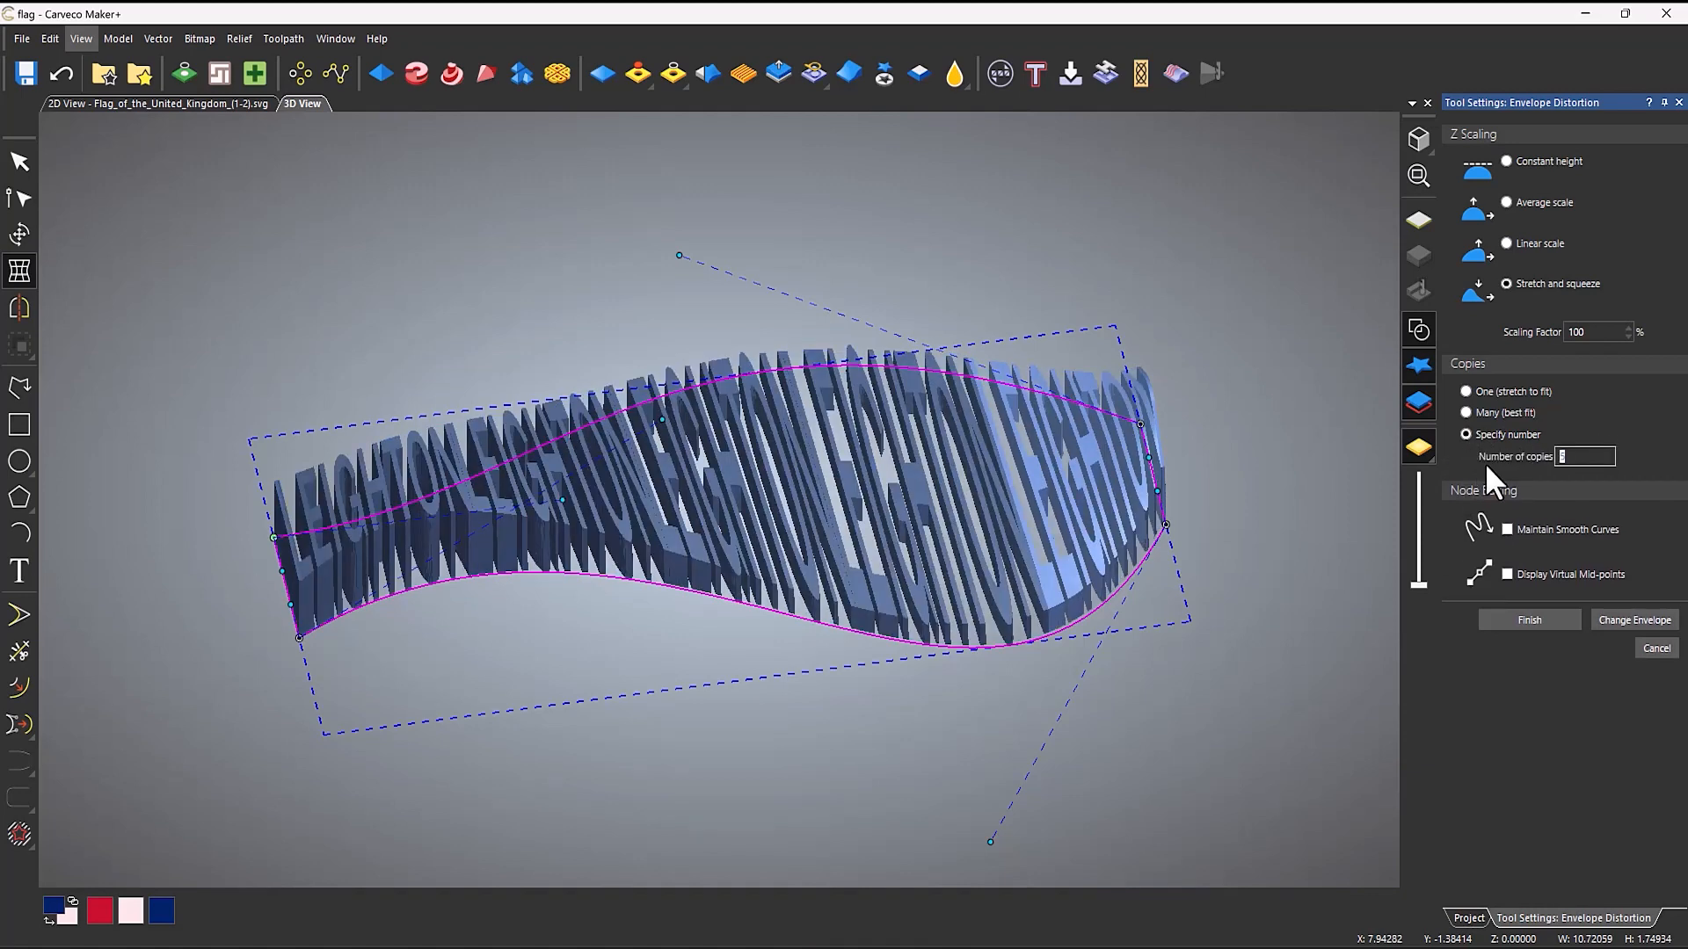
pyautogui.write('2')
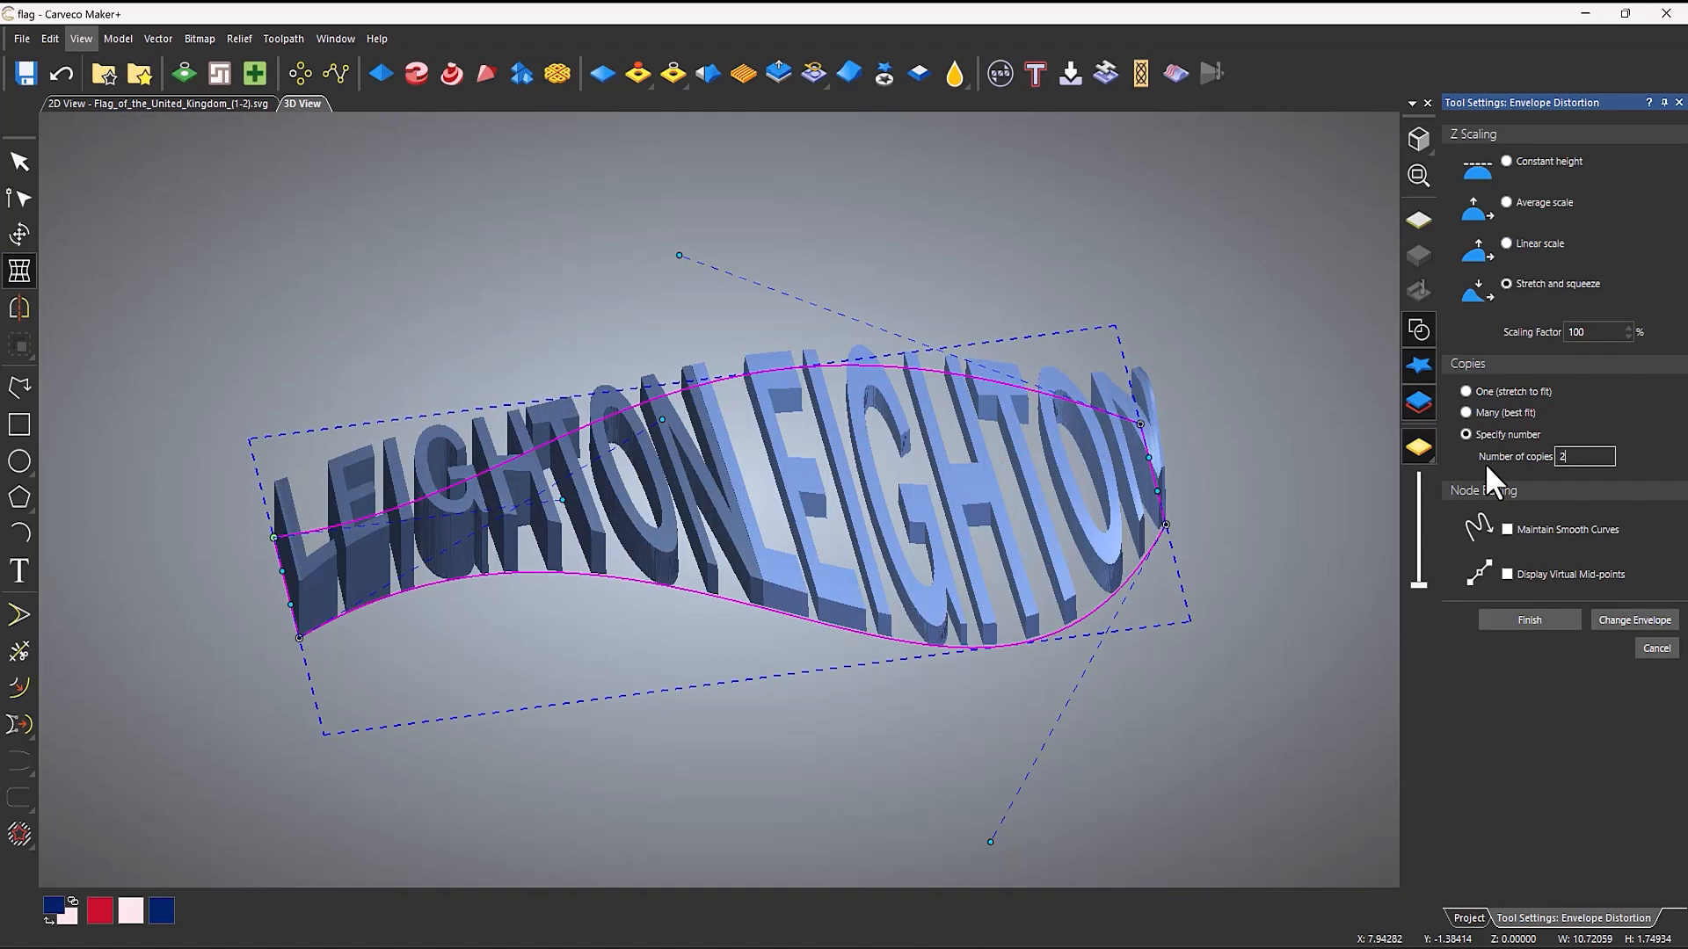
pyautogui.click(1511, 393)
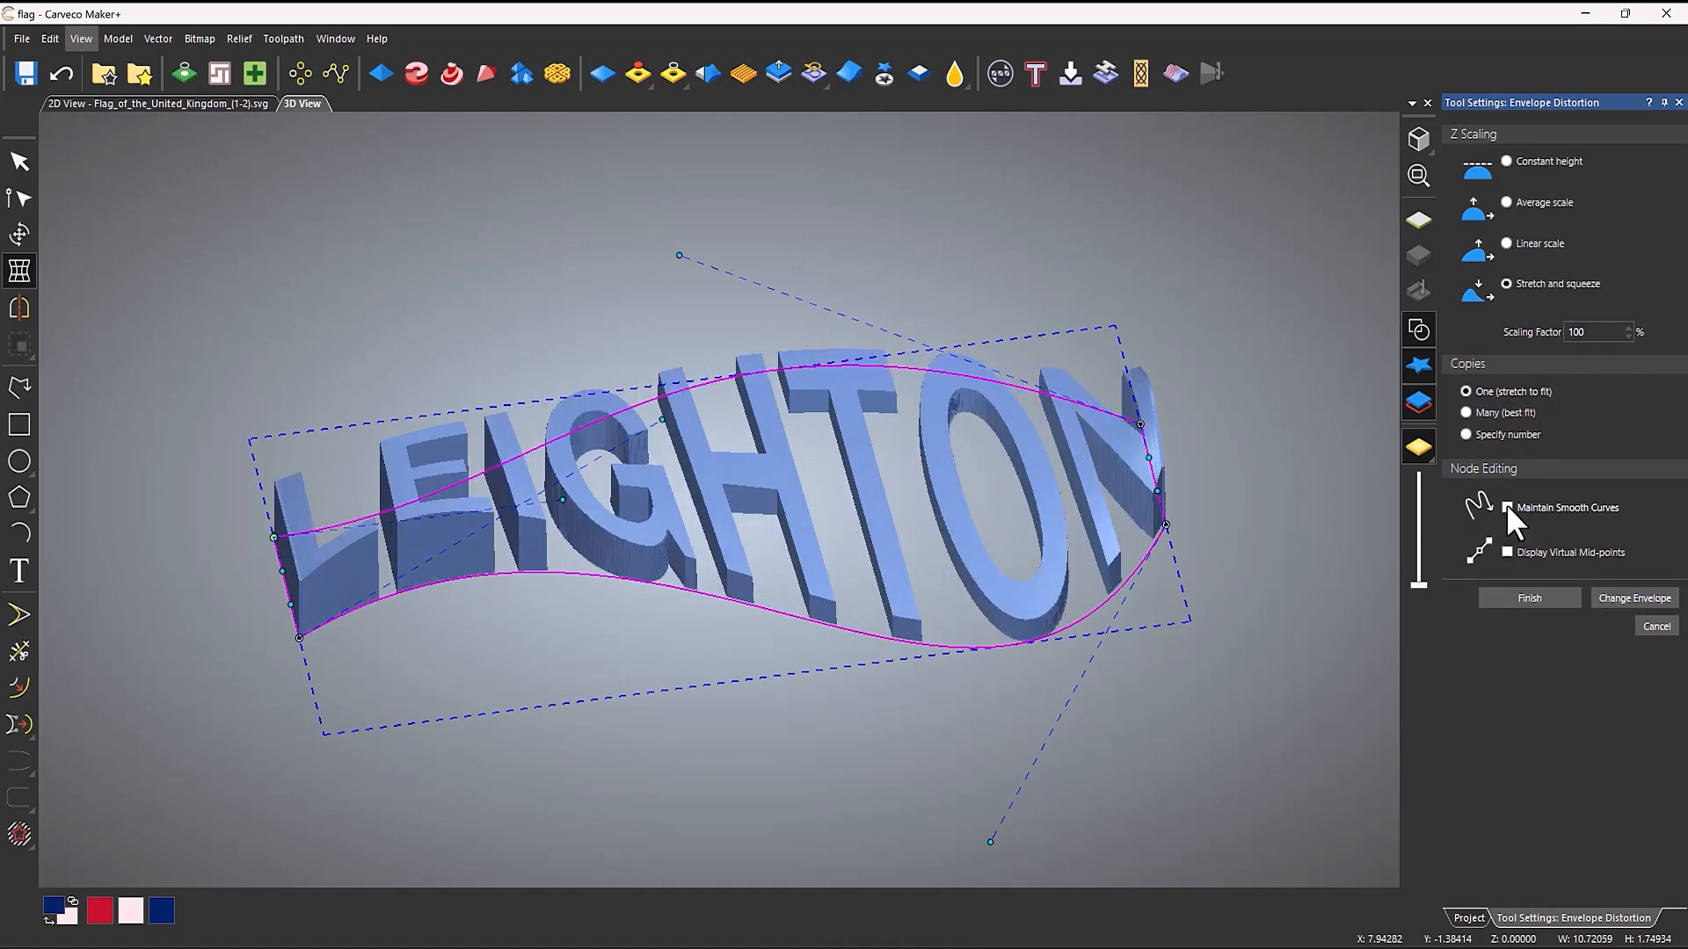
# Try Maintain Smooth Curves while moving the envelope's corner node below the last letter inward, and turn the option off again
pyautogui.click(1506, 508)
pyautogui.moveTo(1166, 525)
pyautogui.mouseDown()
pyautogui.moveTo(923, 566)
pyautogui.moveTo(836, 678)
pyautogui.moveTo(1168, 697)
pyautogui.moveTo(1292, 489)
pyautogui.moveTo(1130, 539)
pyautogui.moveTo(1149, 532)
pyautogui.mouseUp()
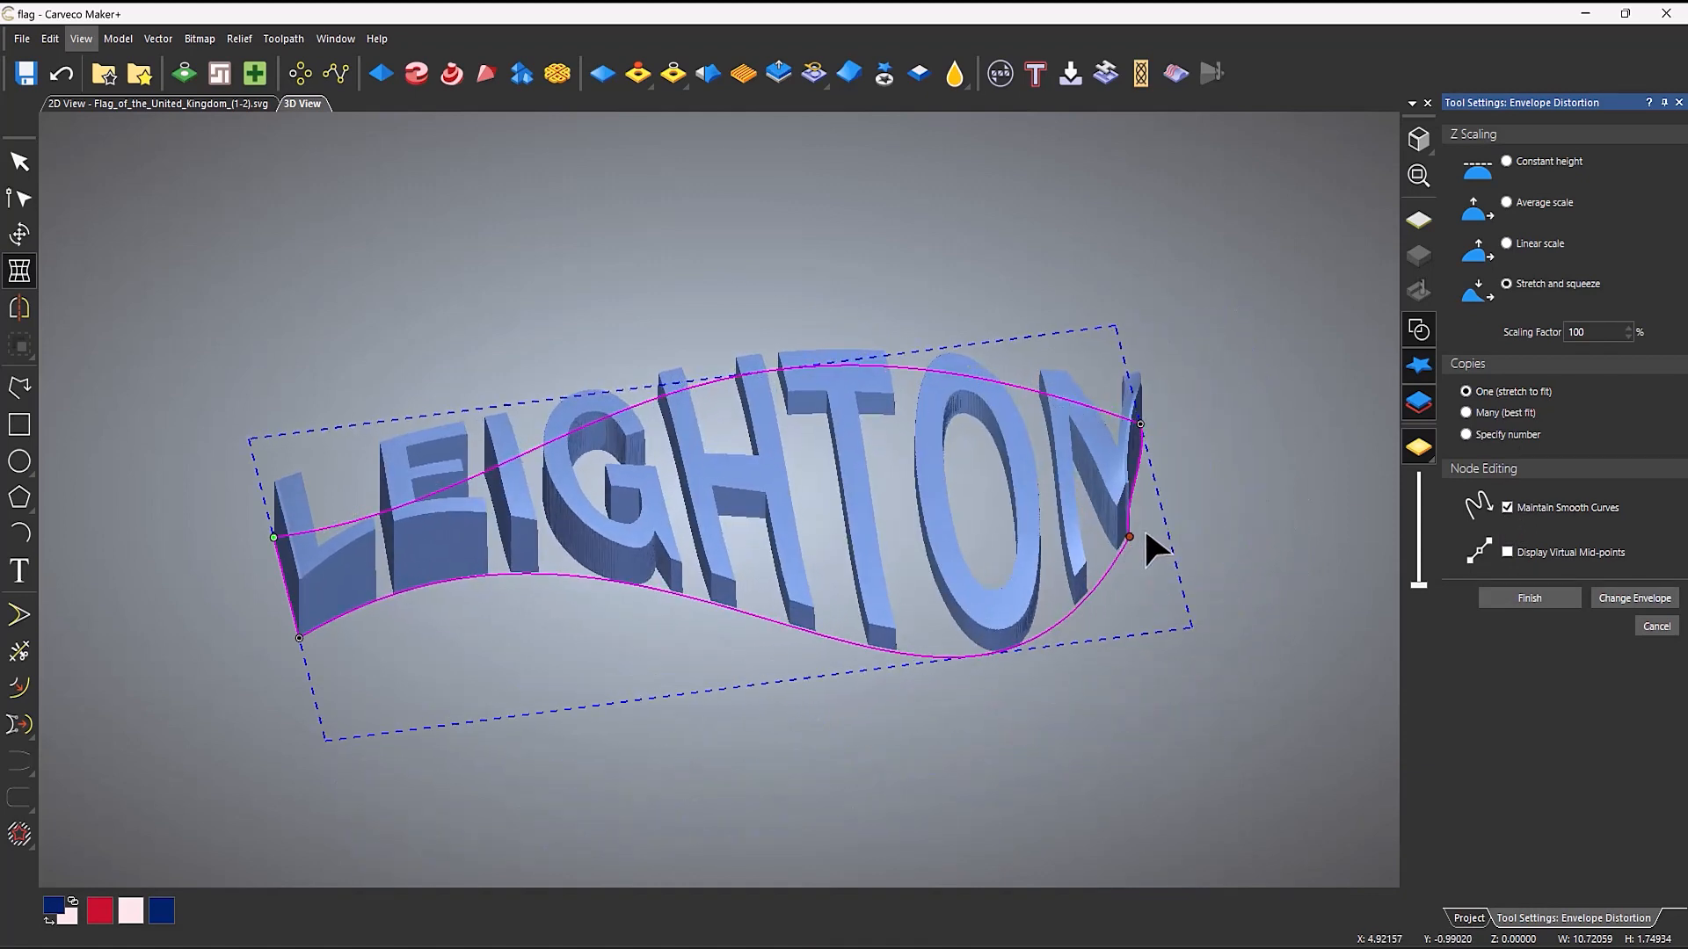
pyautogui.click(1507, 508)
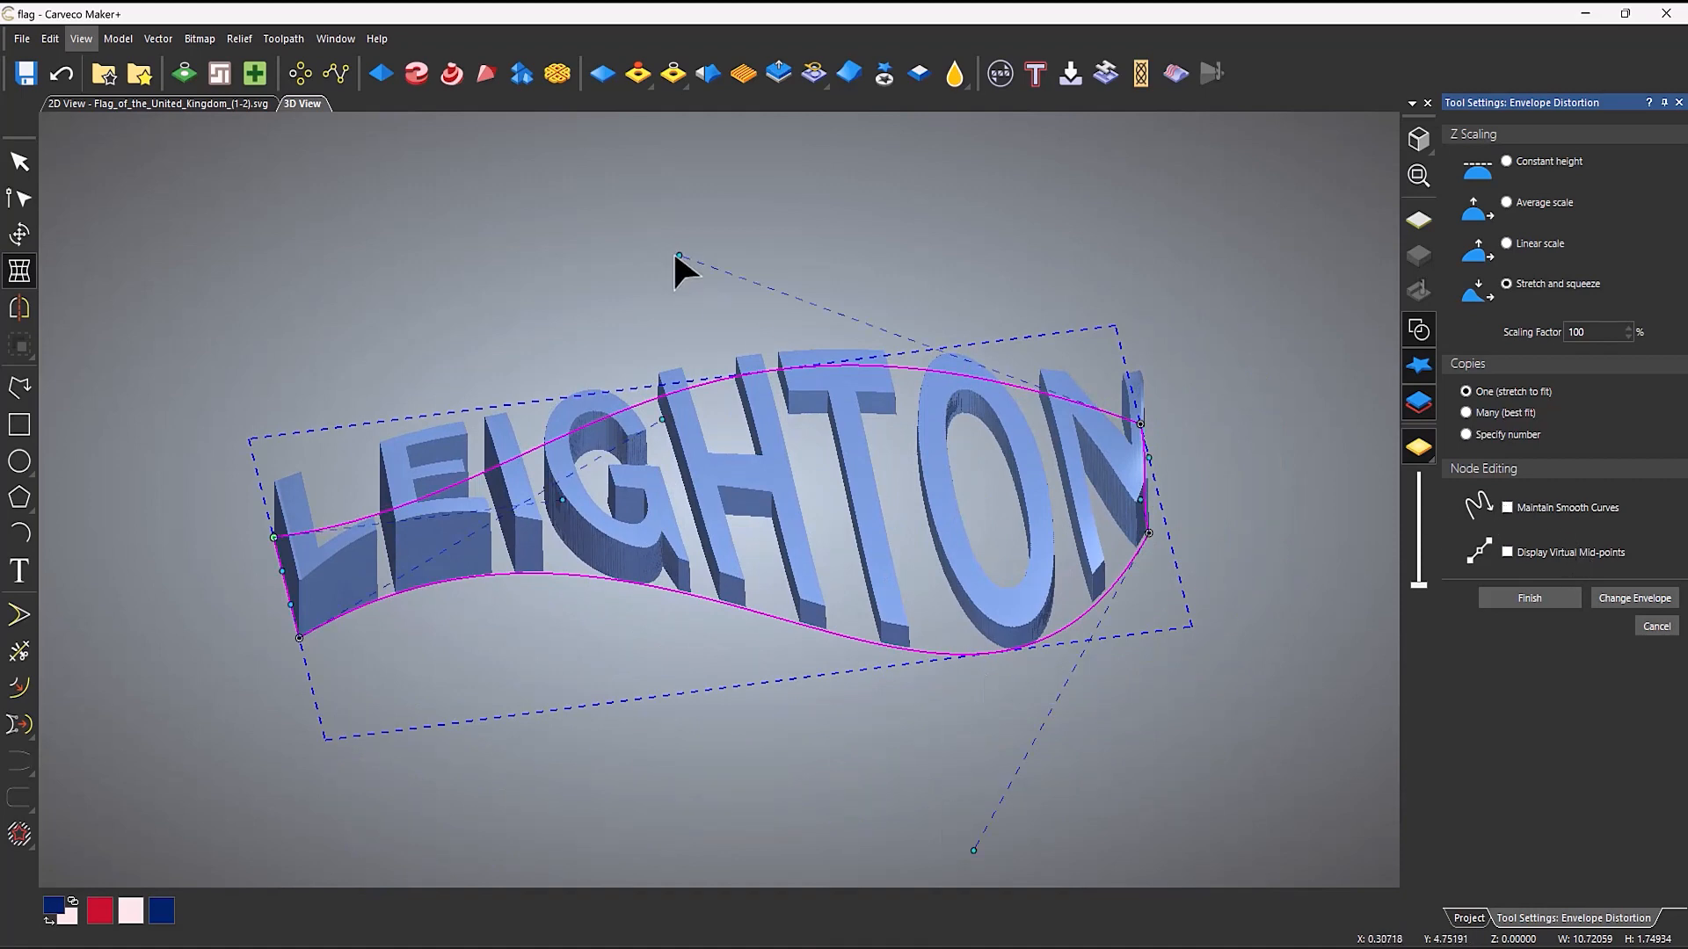
# Pull the envelope's upper edge downward with its control handle, and discard this envelope to choose a different type
pyautogui.moveTo(679, 255); pyautogui.dragTo(877, 589)
pyautogui.moveTo(947, 630); pyautogui.dragTo(927, 516)
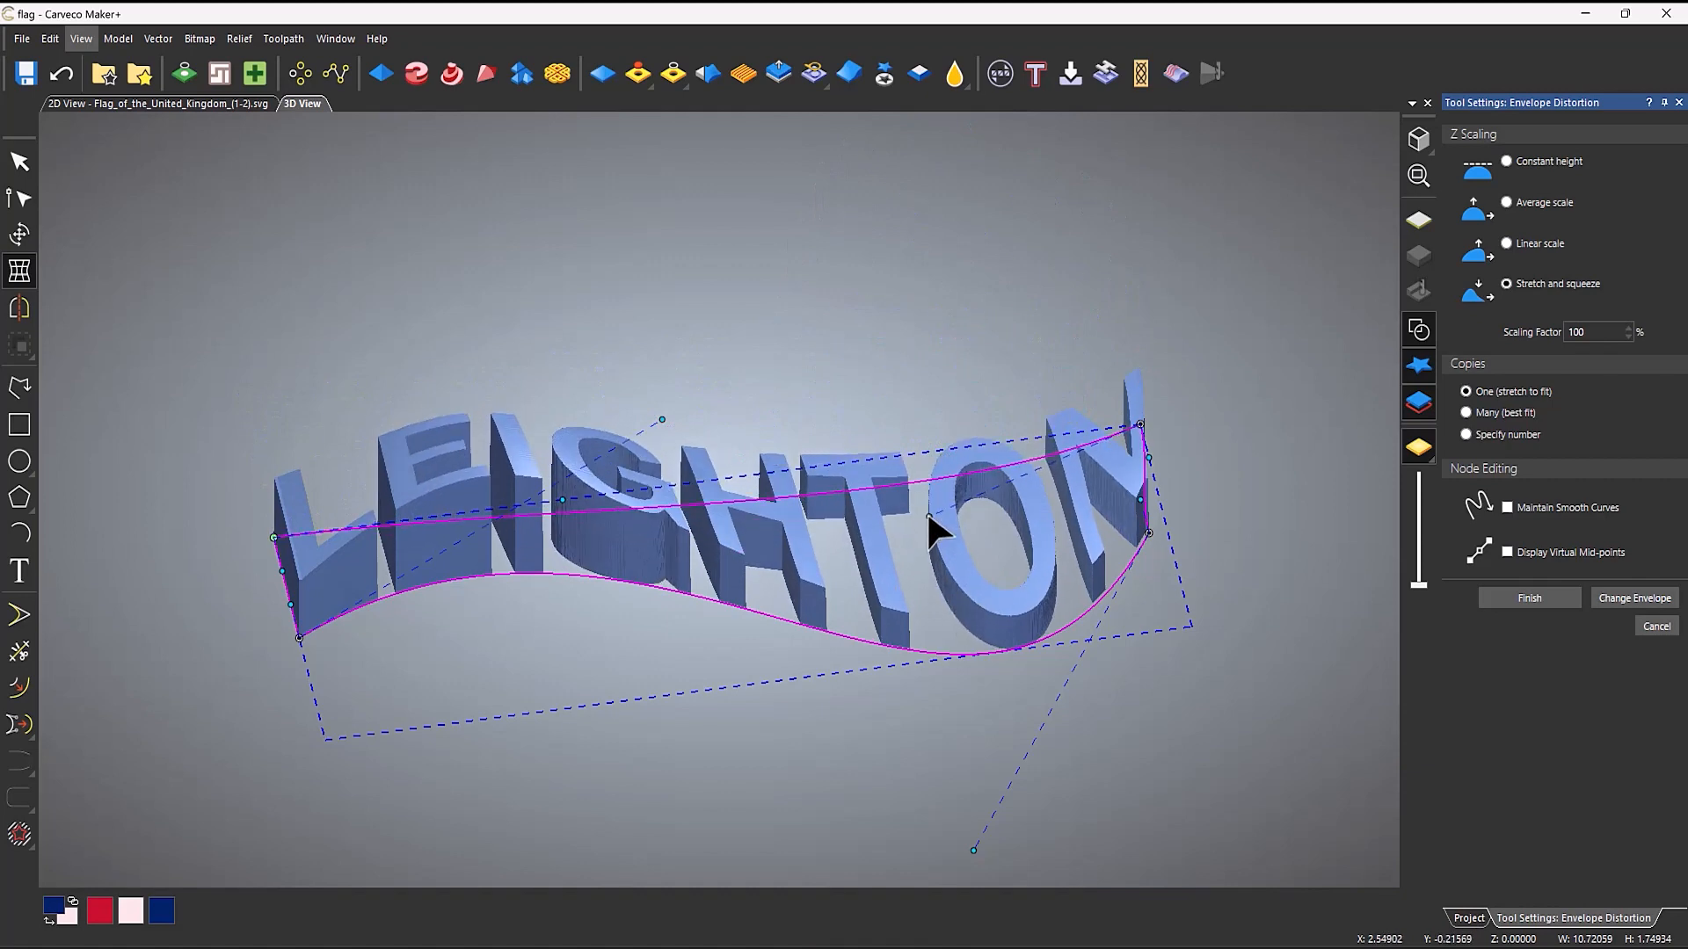
pyautogui.scroll(-2, 784, 438)
pyautogui.moveTo(784, 438); pyautogui.dragTo(859, 511)
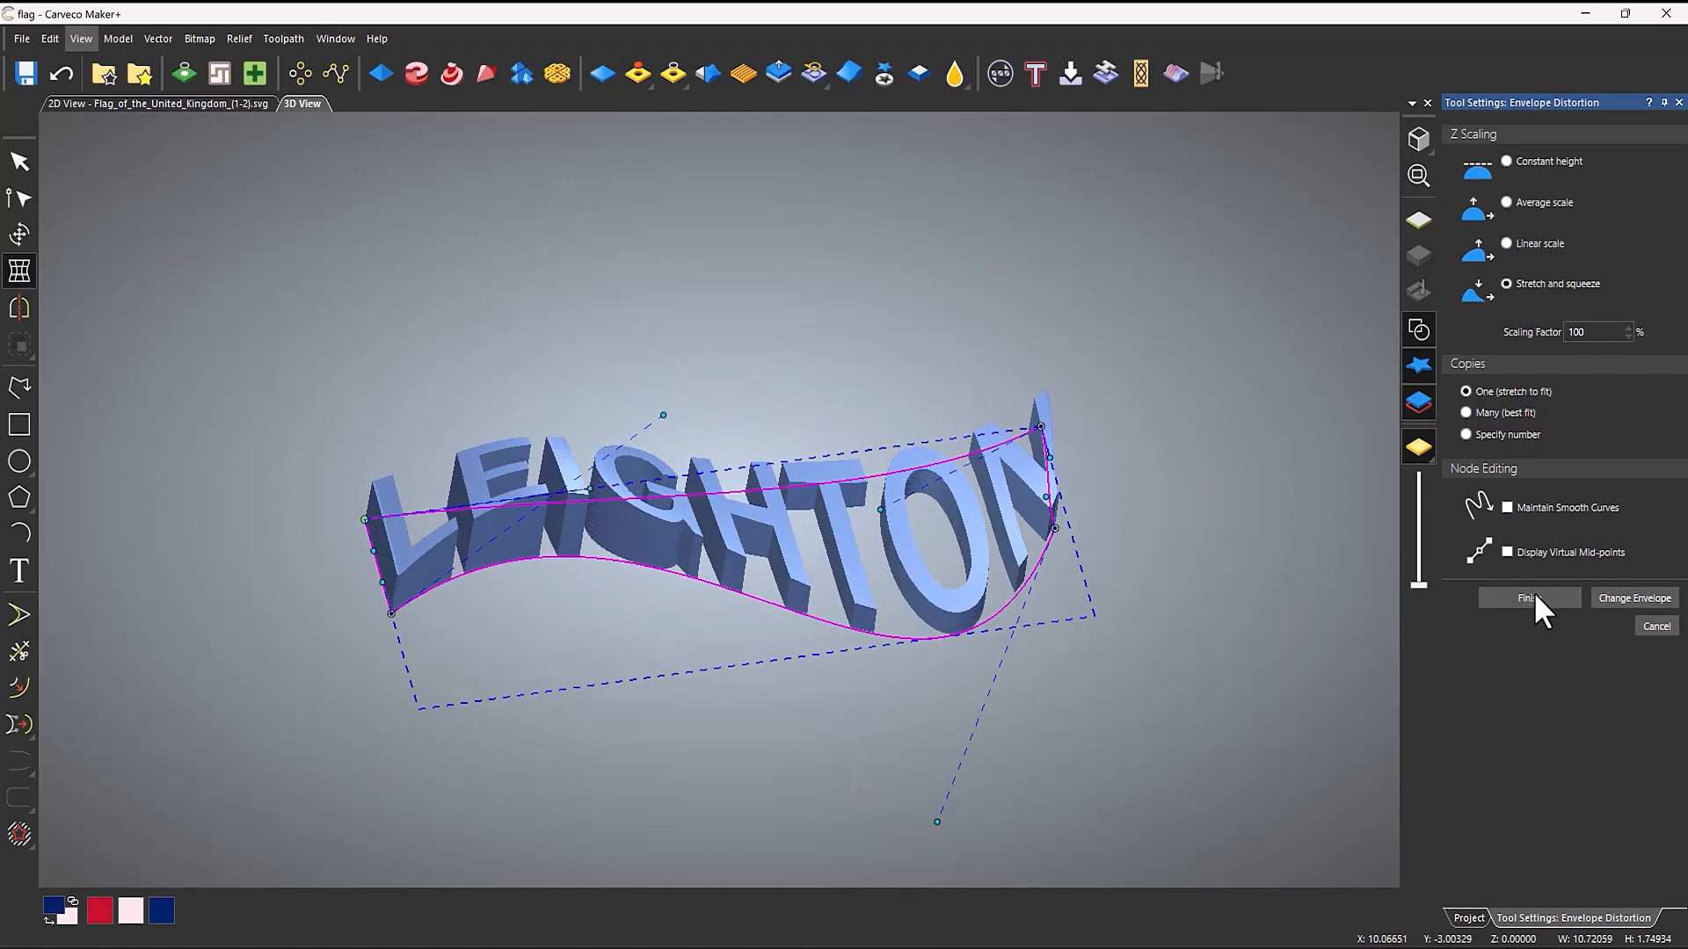
pyautogui.click(1647, 609)
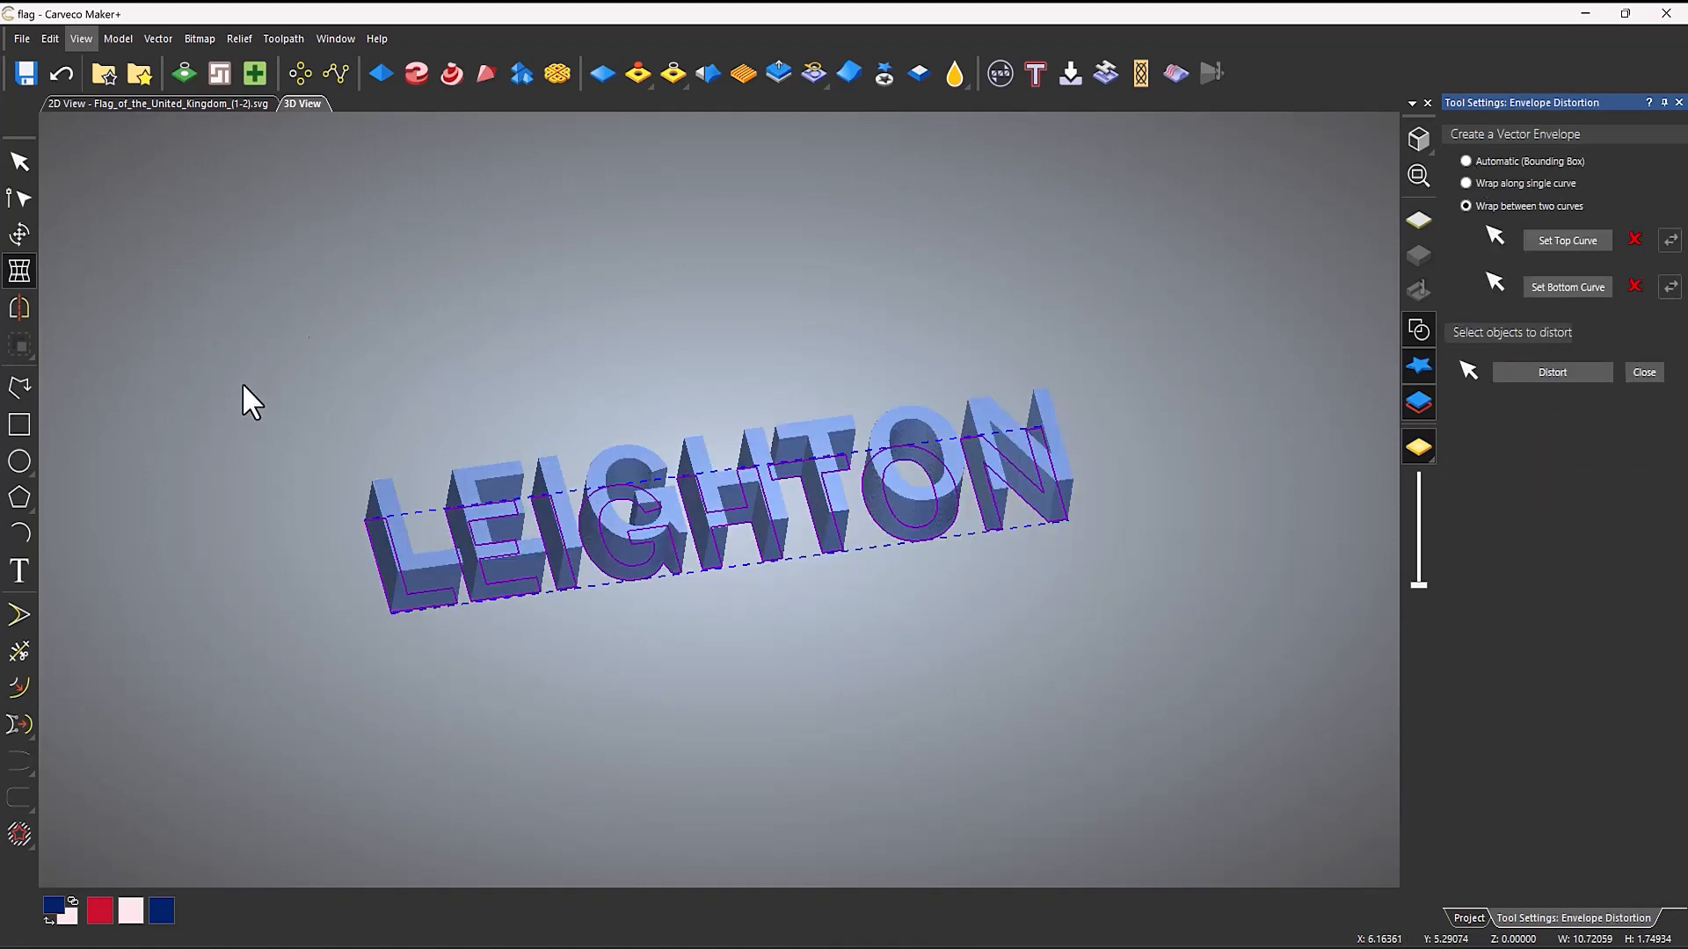
# Draw a smooth wavy open polyline above the text, spanning most of its width
pyautogui.click(20, 387)
pyautogui.click(369, 411)
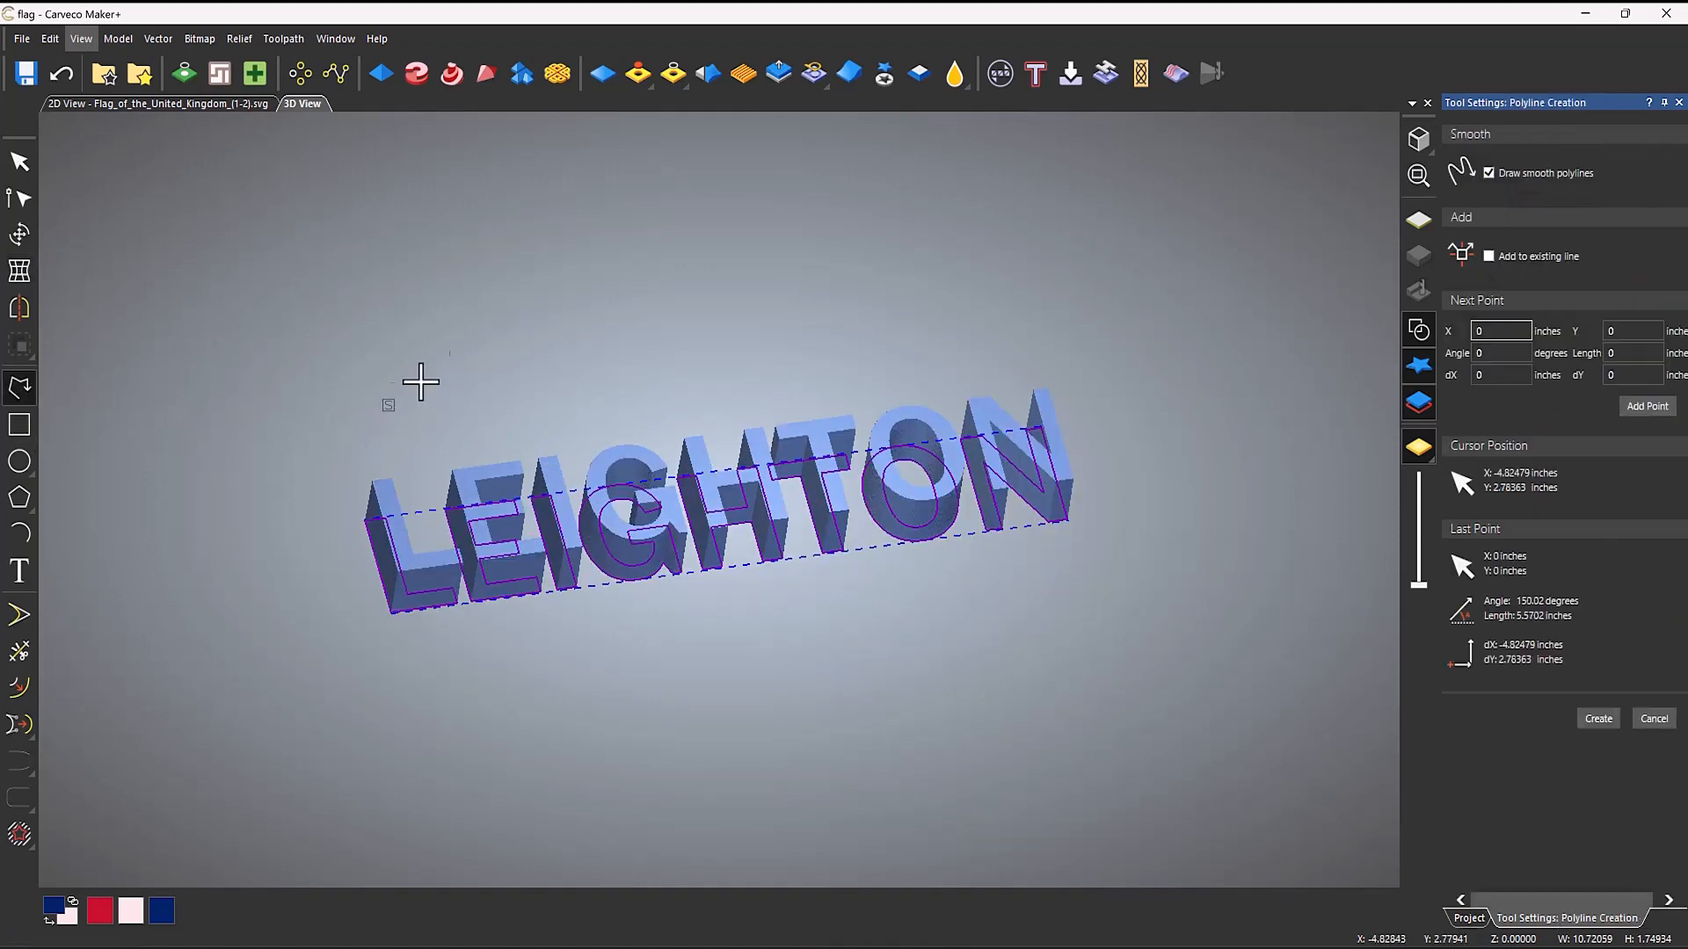
pyautogui.click(508, 340)
pyautogui.click(603, 365)
pyautogui.click(734, 310)
pyautogui.click(831, 349)
pyautogui.rightClick(937, 354)
# Draw a second smooth wavy open polyline below the text and leave both curves deselected
pyautogui.click(543, 804)
pyautogui.click(670, 720)
pyautogui.click(786, 769)
pyautogui.click(897, 689)
pyautogui.click(987, 735)
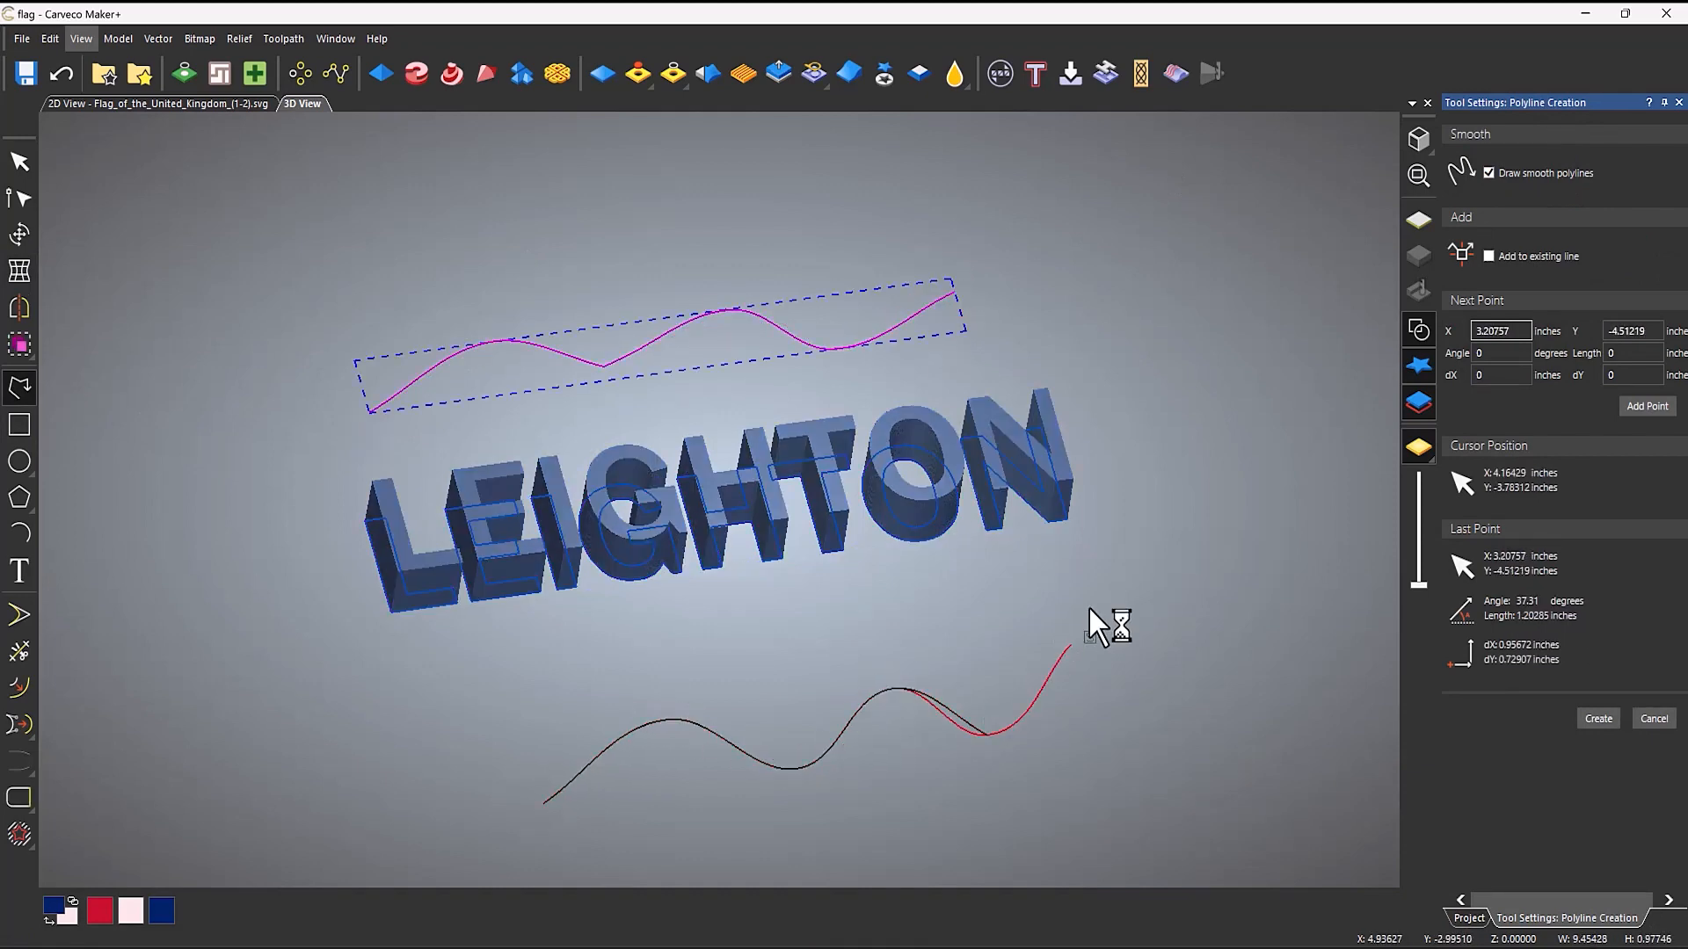
pyautogui.rightClick(1111, 622)
pyautogui.click(1140, 363)
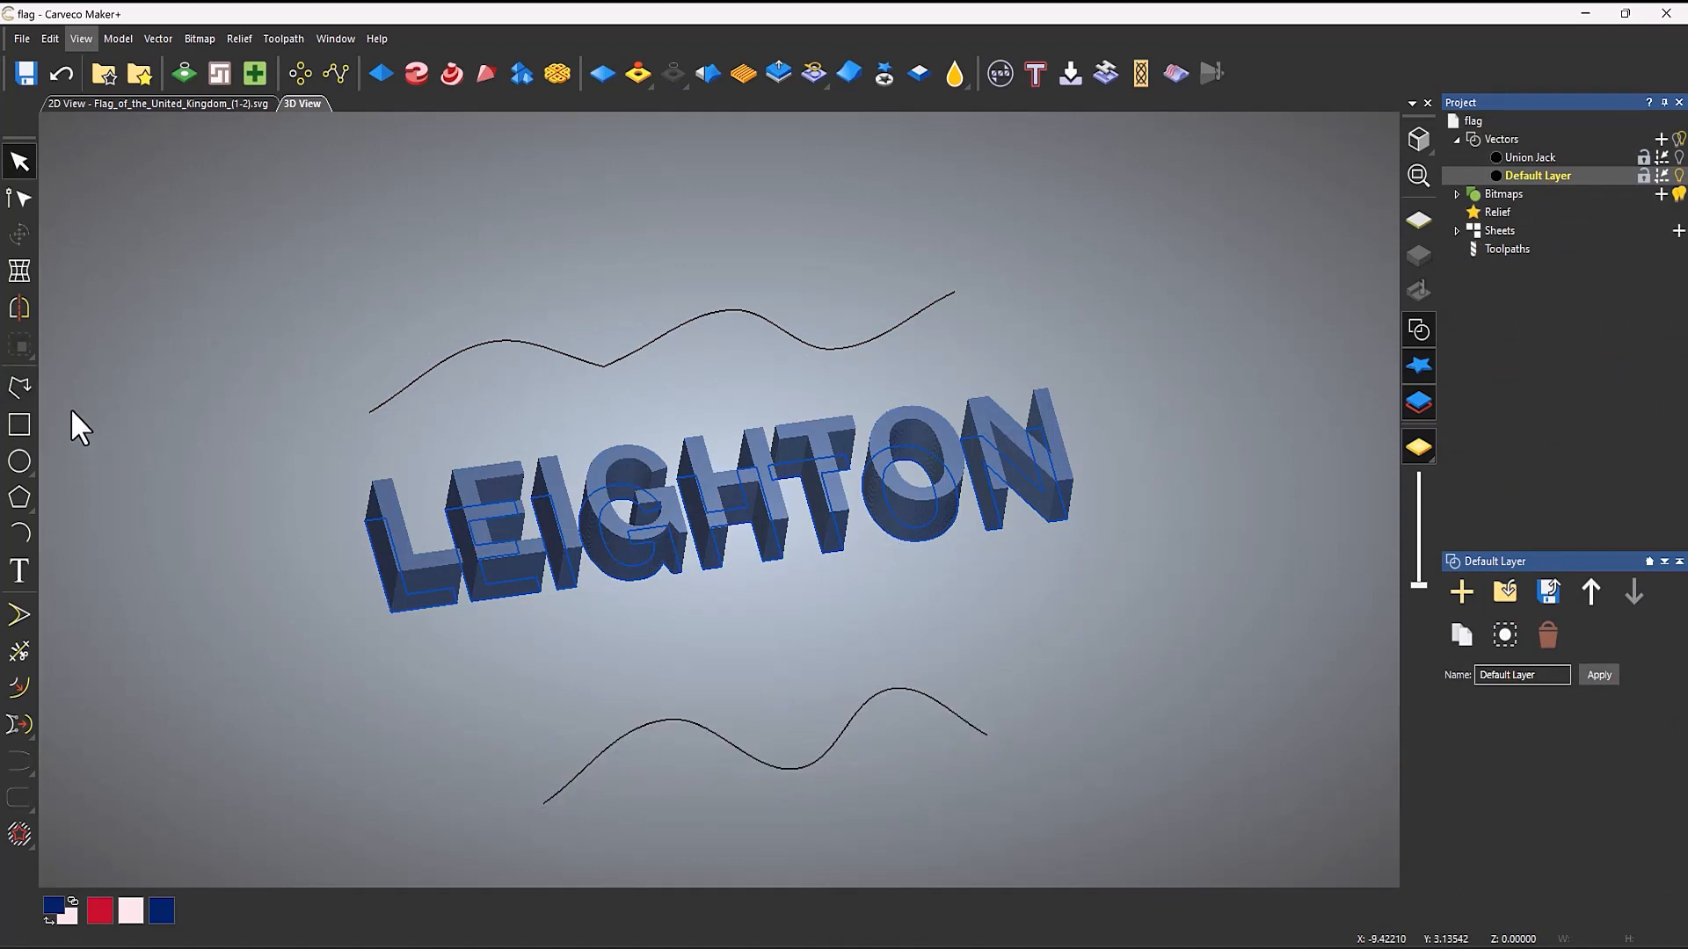
# Distort the text clipart between two curves, using the wavy line above as top curve and the one below as bottom curve
pyautogui.click(495, 537)
pyautogui.click(18, 276)
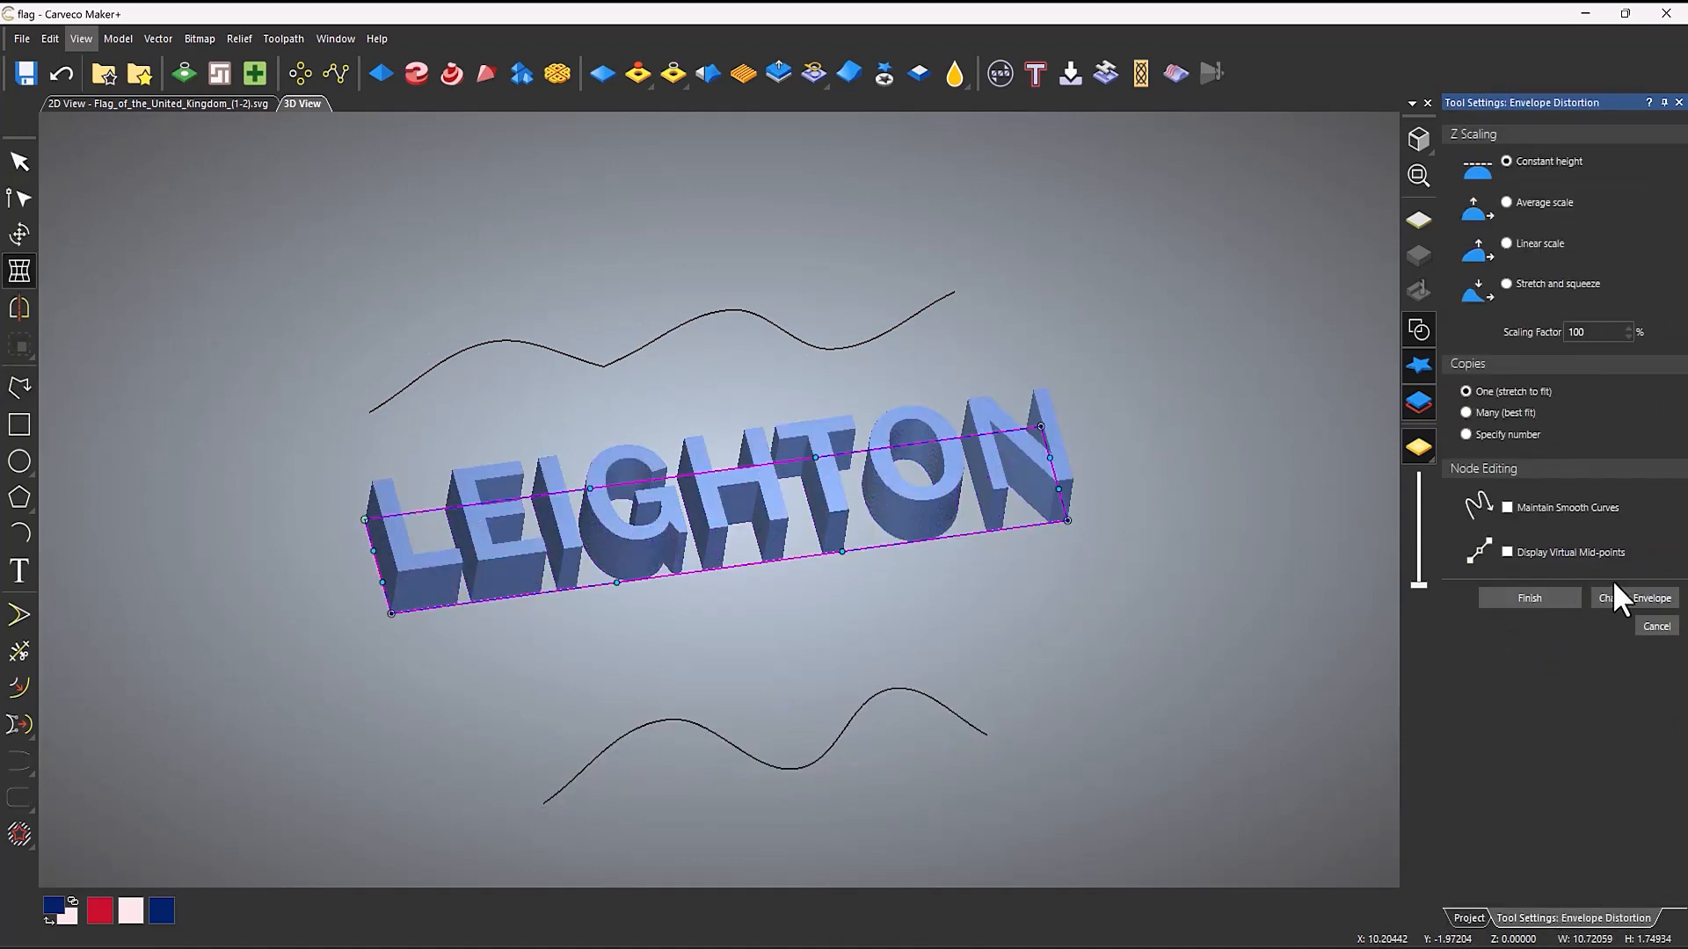
pyautogui.click(1627, 596)
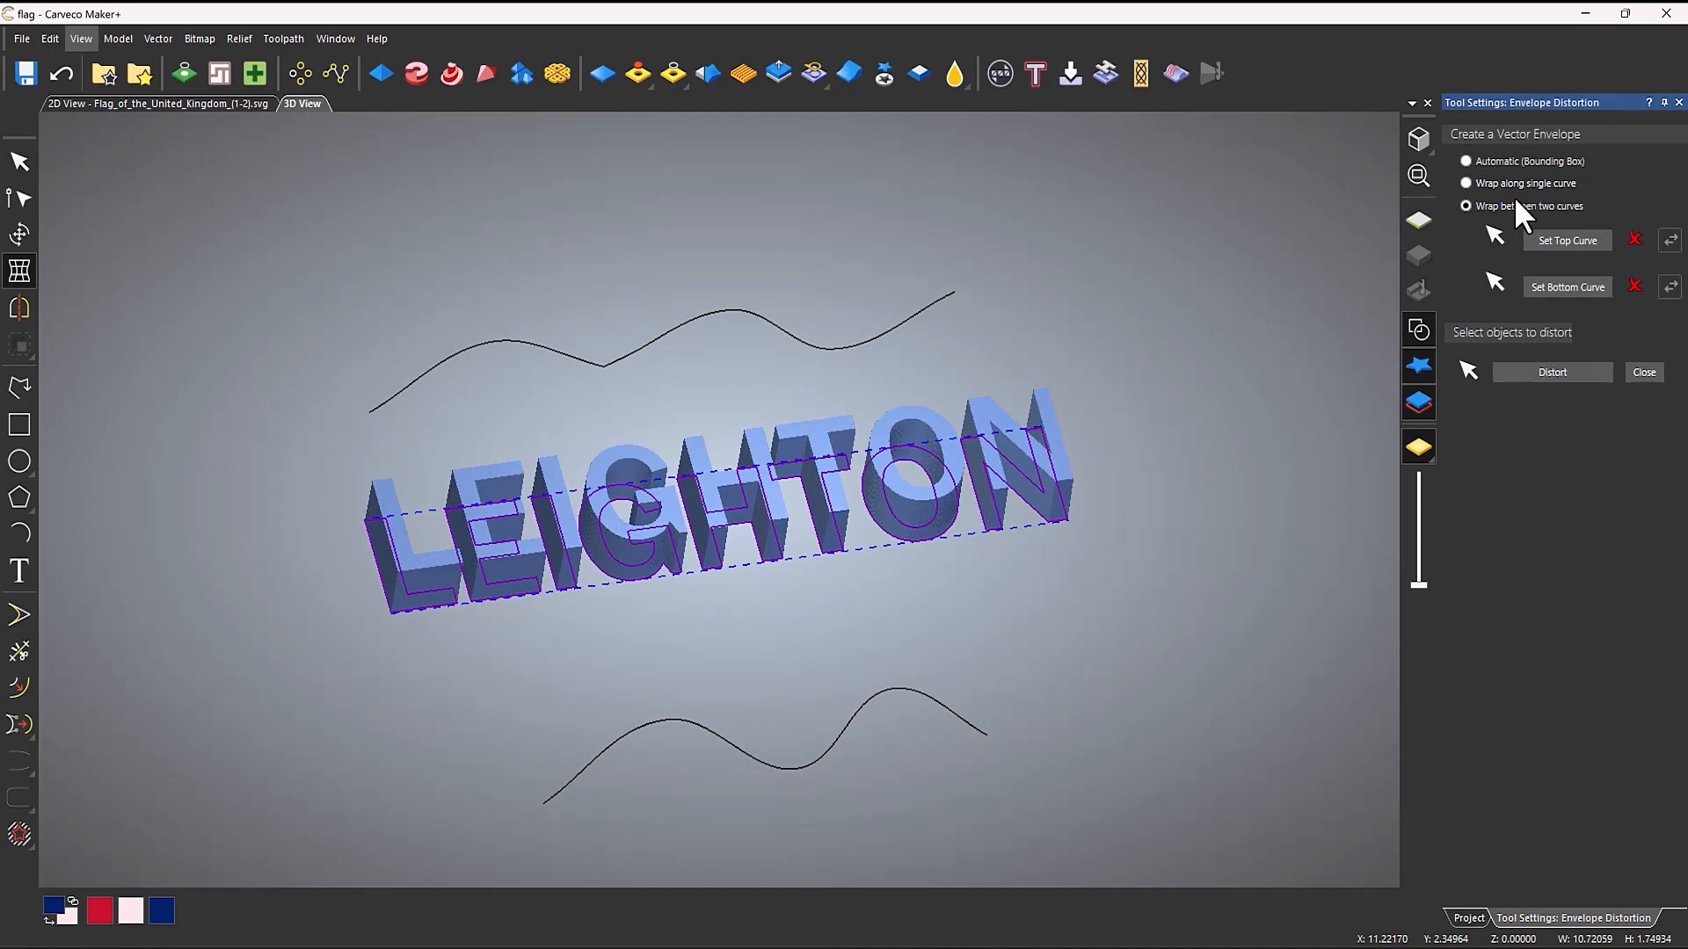
pyautogui.click(949, 292)
pyautogui.click(1569, 243)
pyautogui.click(956, 718)
pyautogui.click(1590, 289)
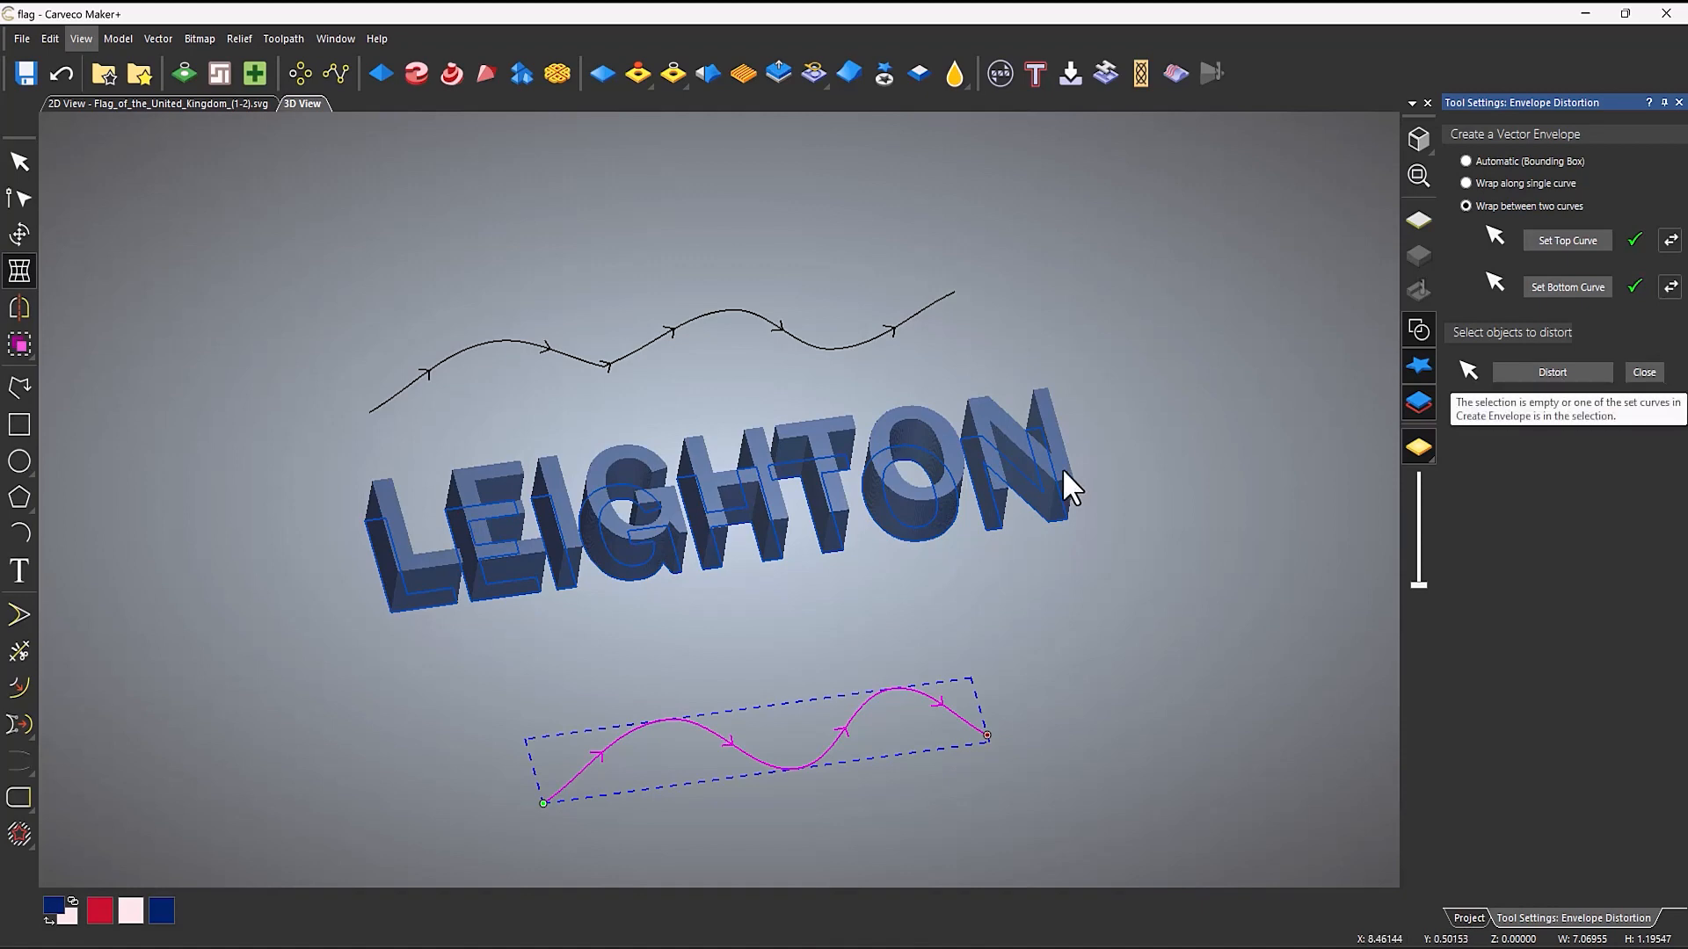
pyautogui.click(1039, 473)
pyautogui.click(1547, 380)
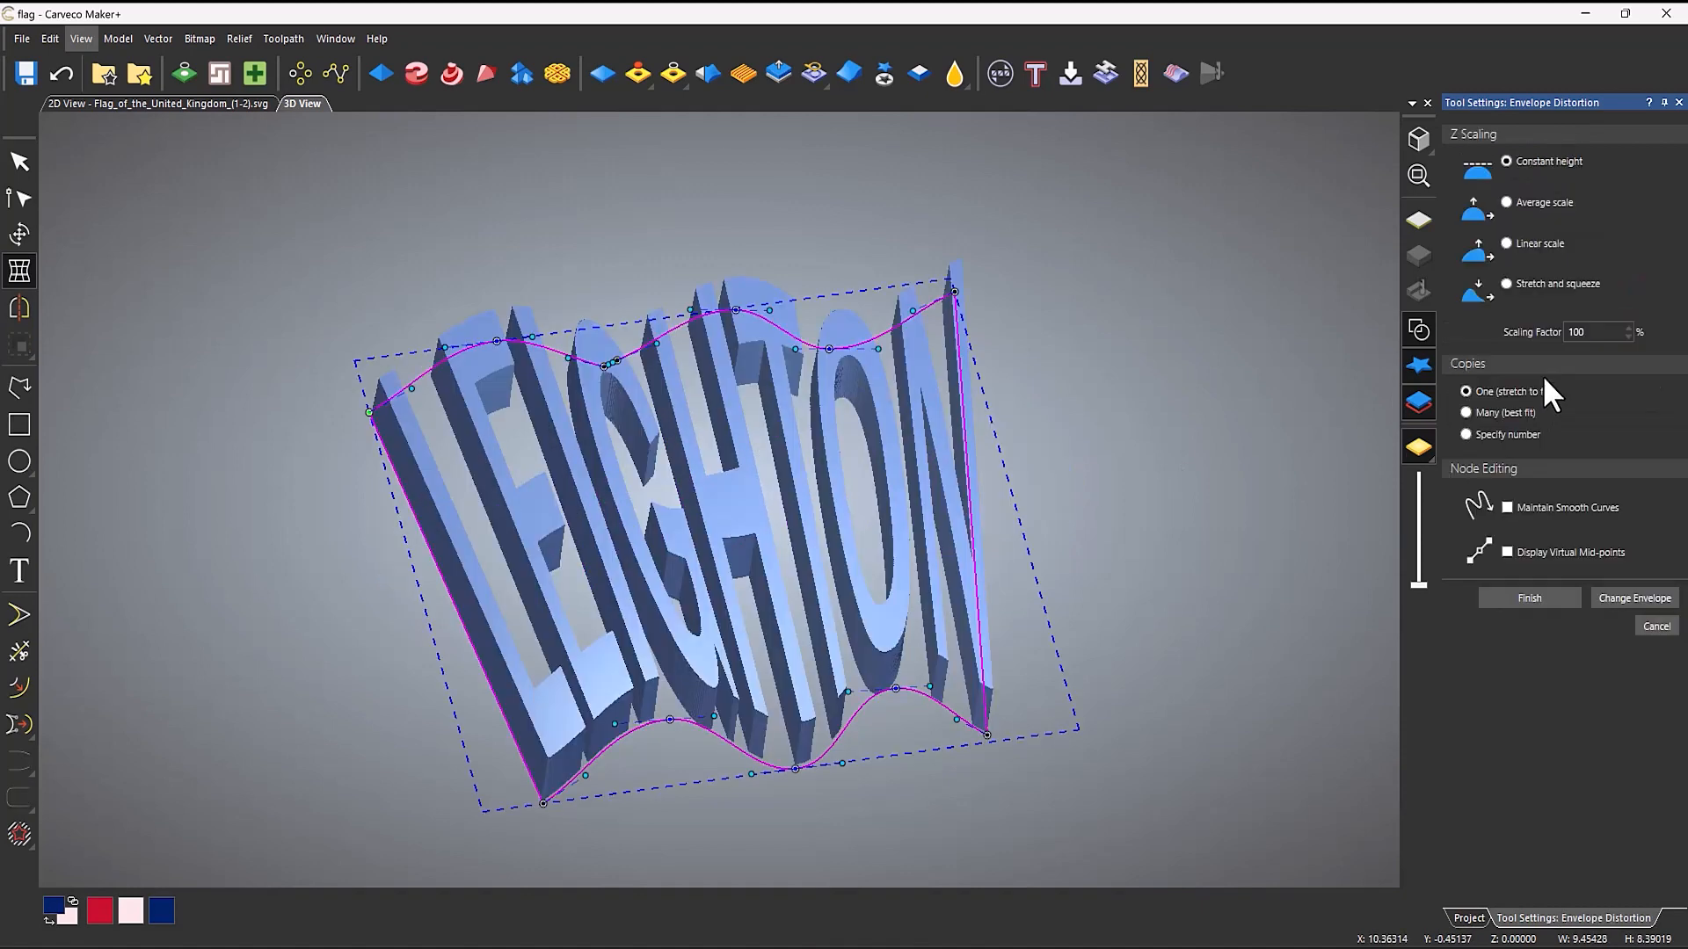
# Finish the two-curve envelope distortion of the text clipart and show the relief beneath it
pyautogui.moveTo(905, 496); pyautogui.dragTo(769, 485)
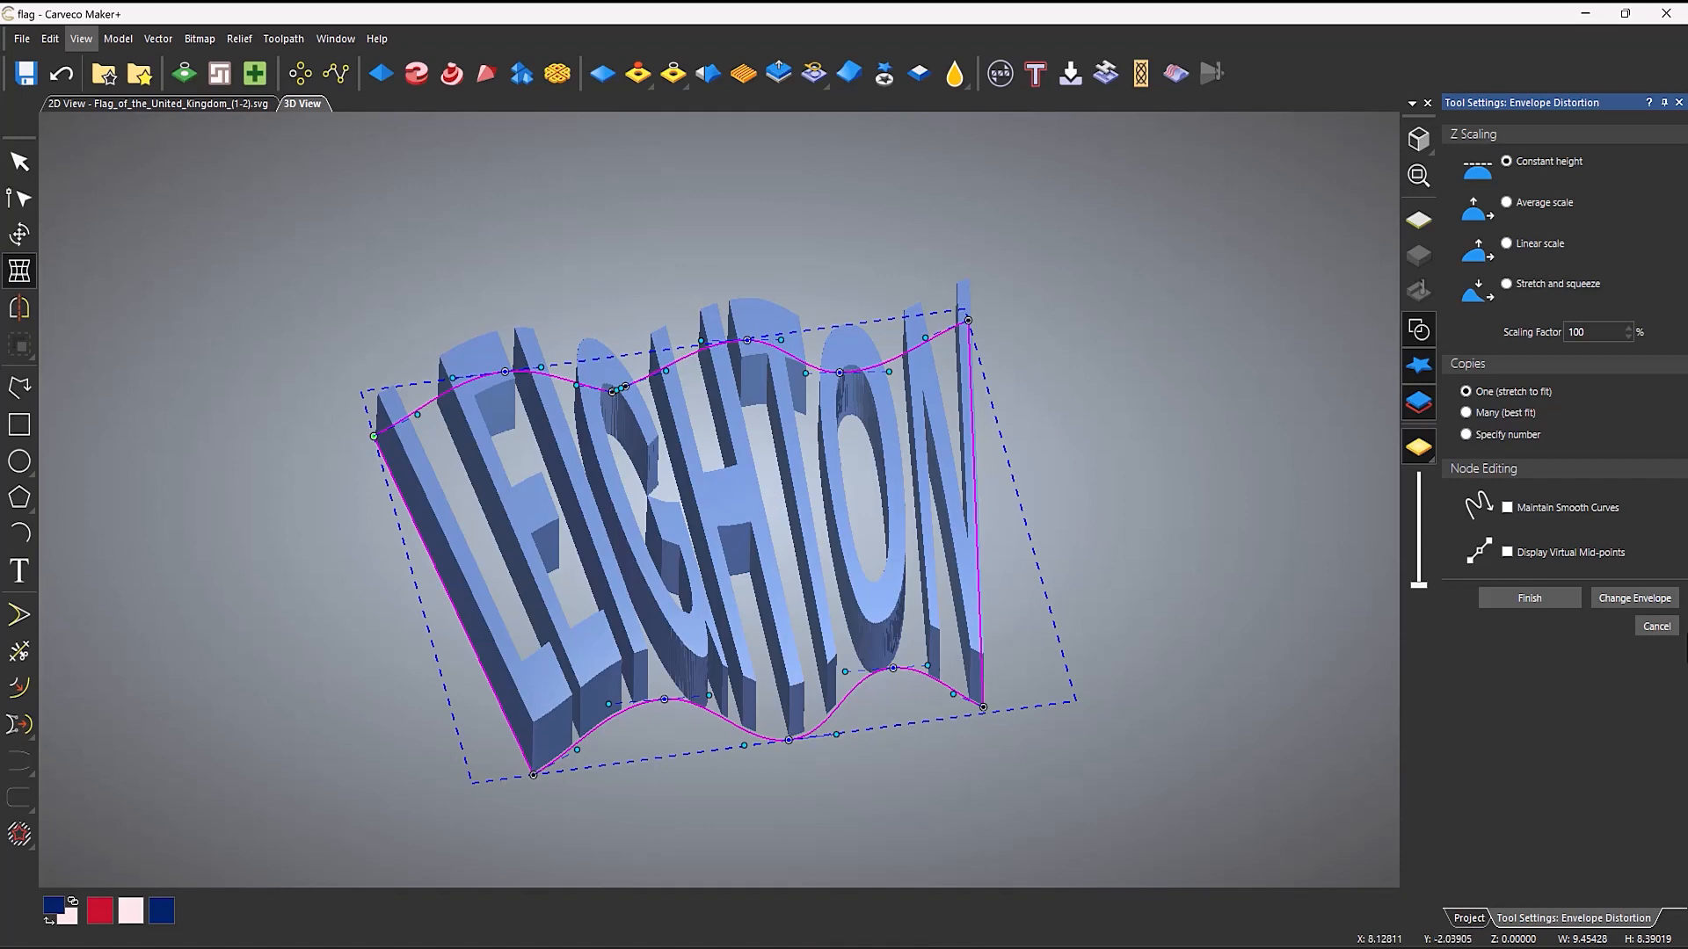
pyautogui.click(1543, 606)
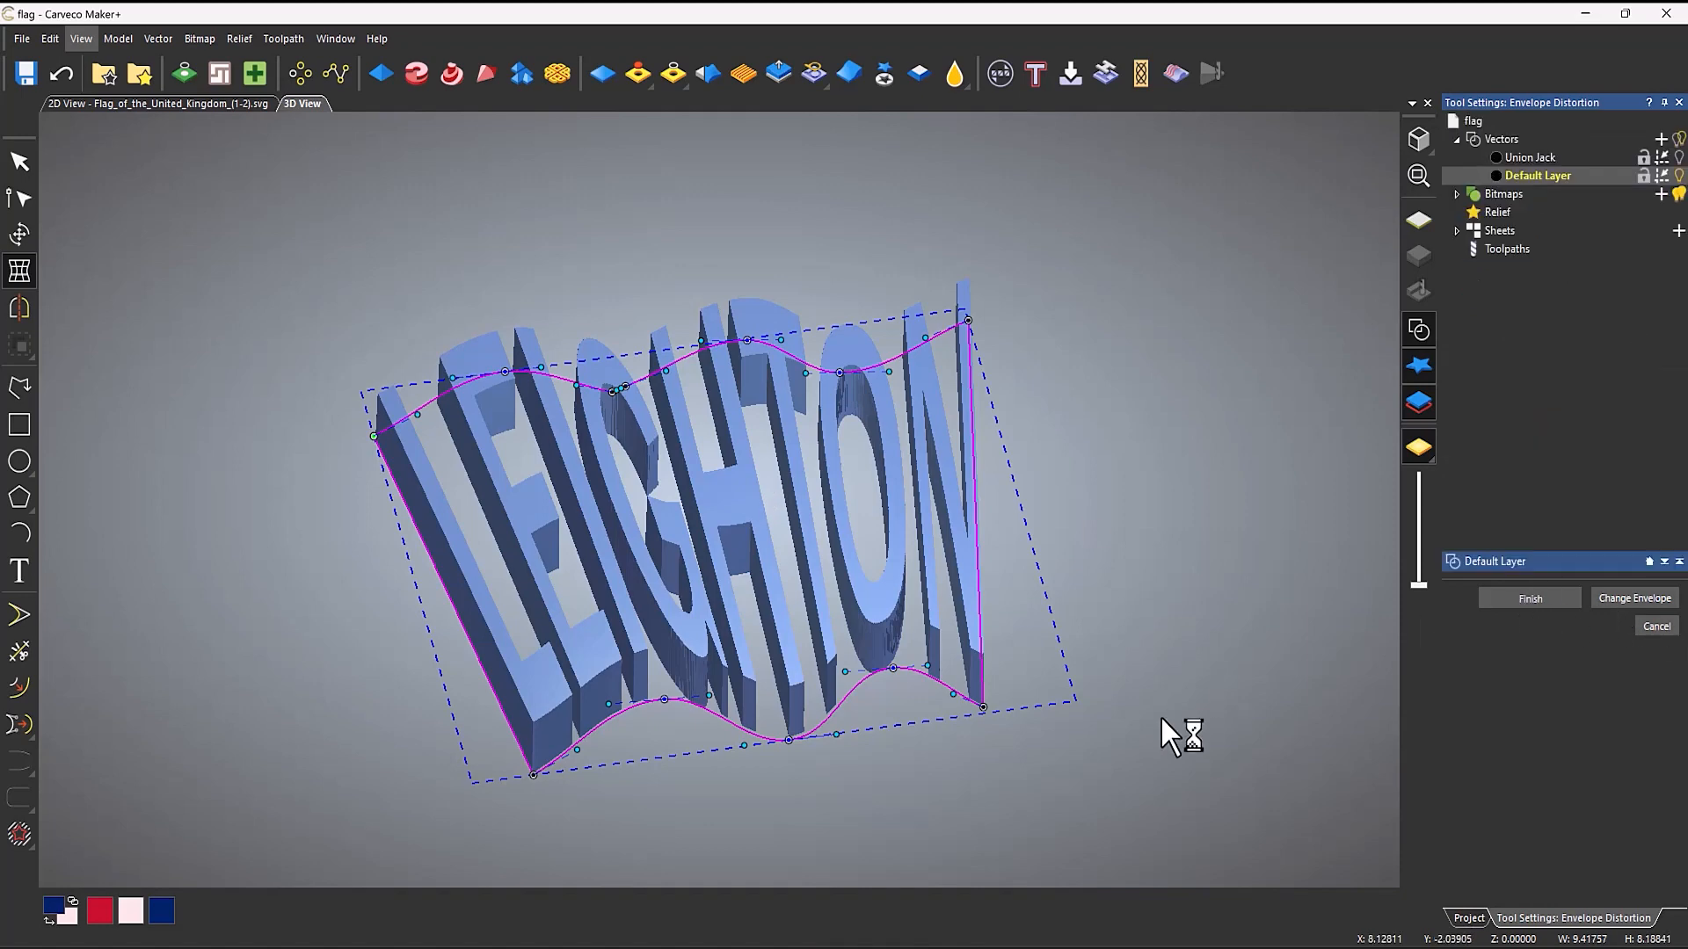
pyautogui.click(1419, 222)
pyautogui.moveTo(870, 666); pyautogui.dragTo(689, 540)
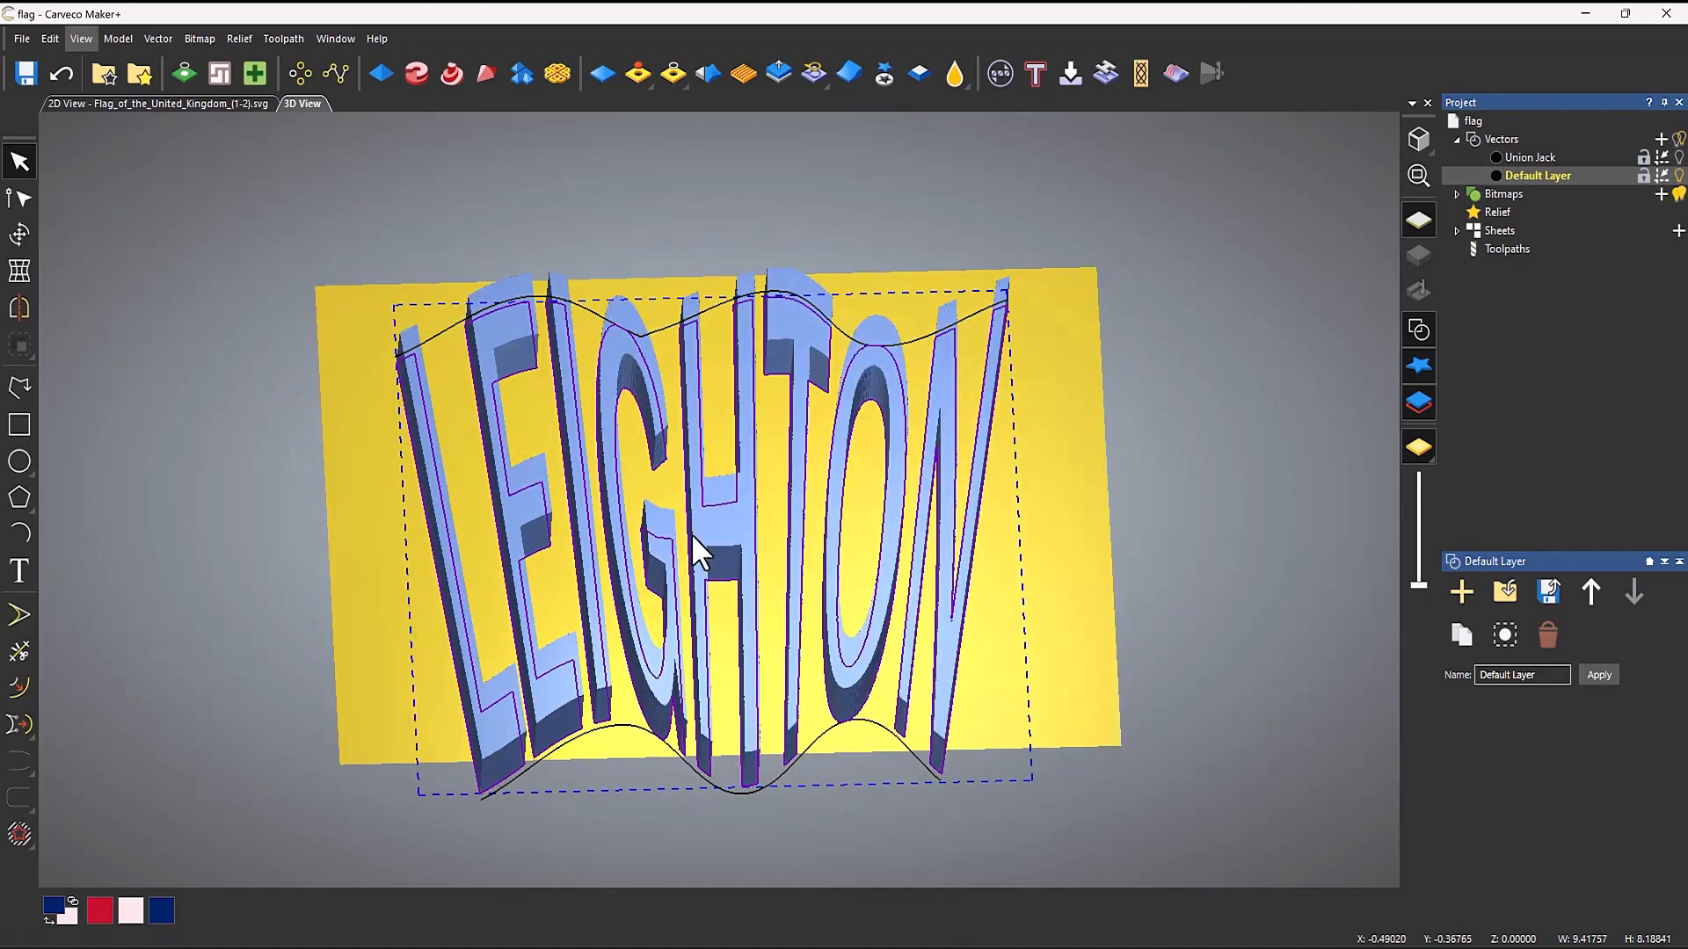
pyautogui.moveTo(1089, 479); pyautogui.dragTo(1128, 472, button='middle')
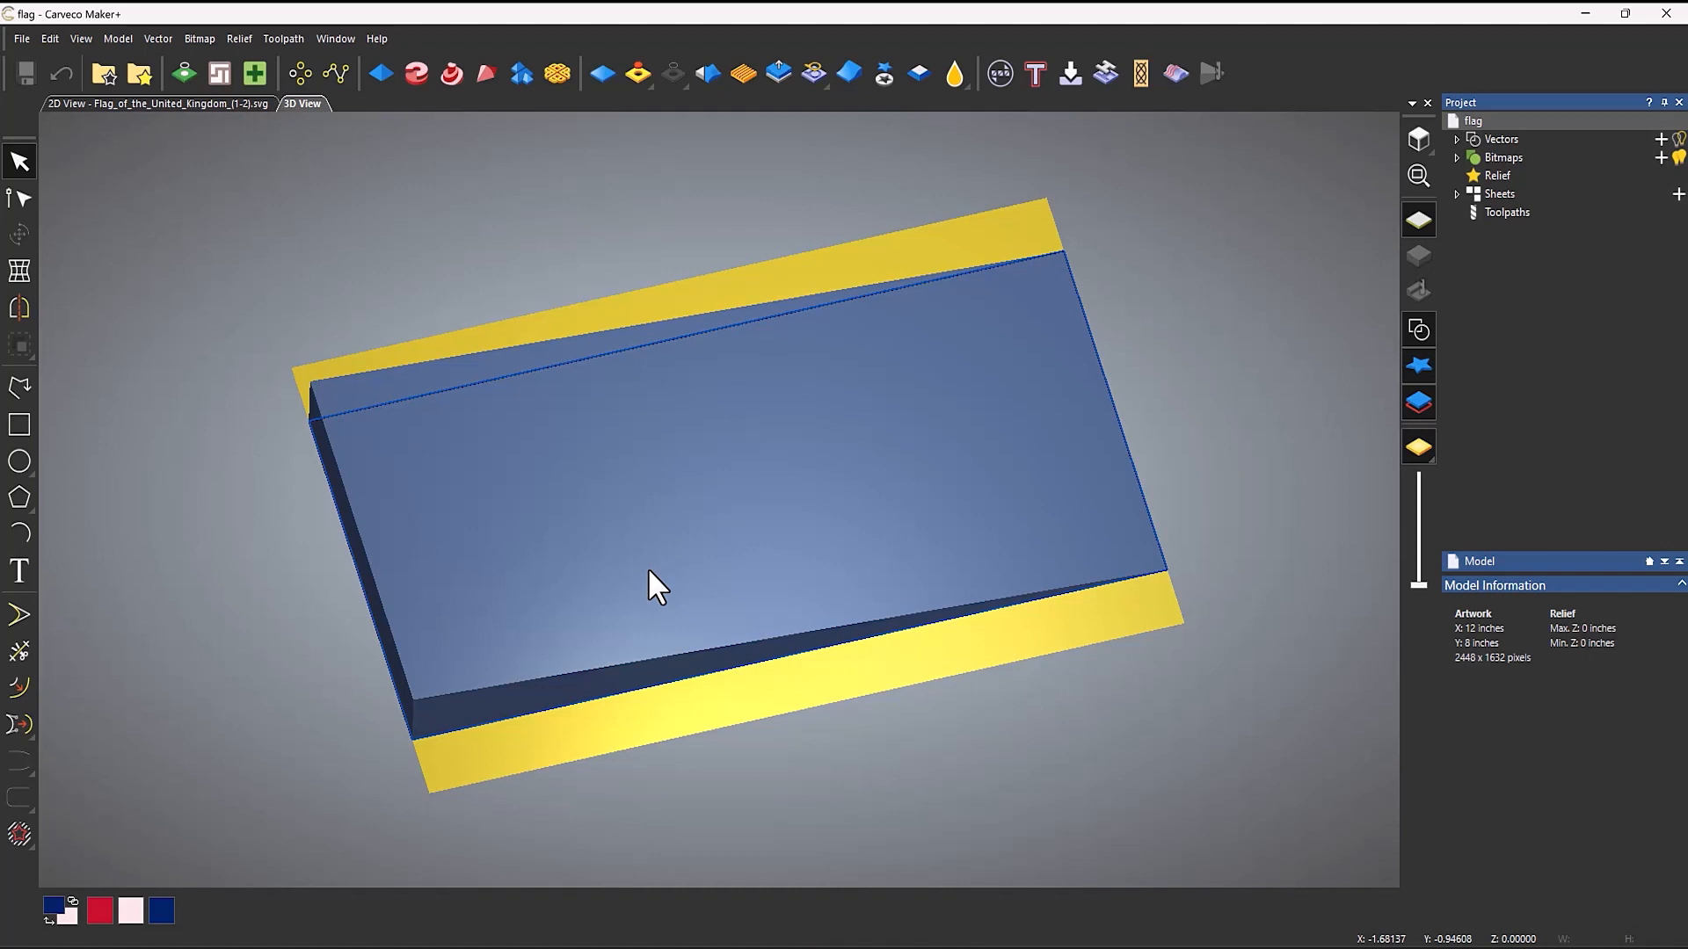
# Hide the relief and start an Envelope Distortion on the rectangular block clipart
pyautogui.click(1411, 216)
pyautogui.click(991, 373)
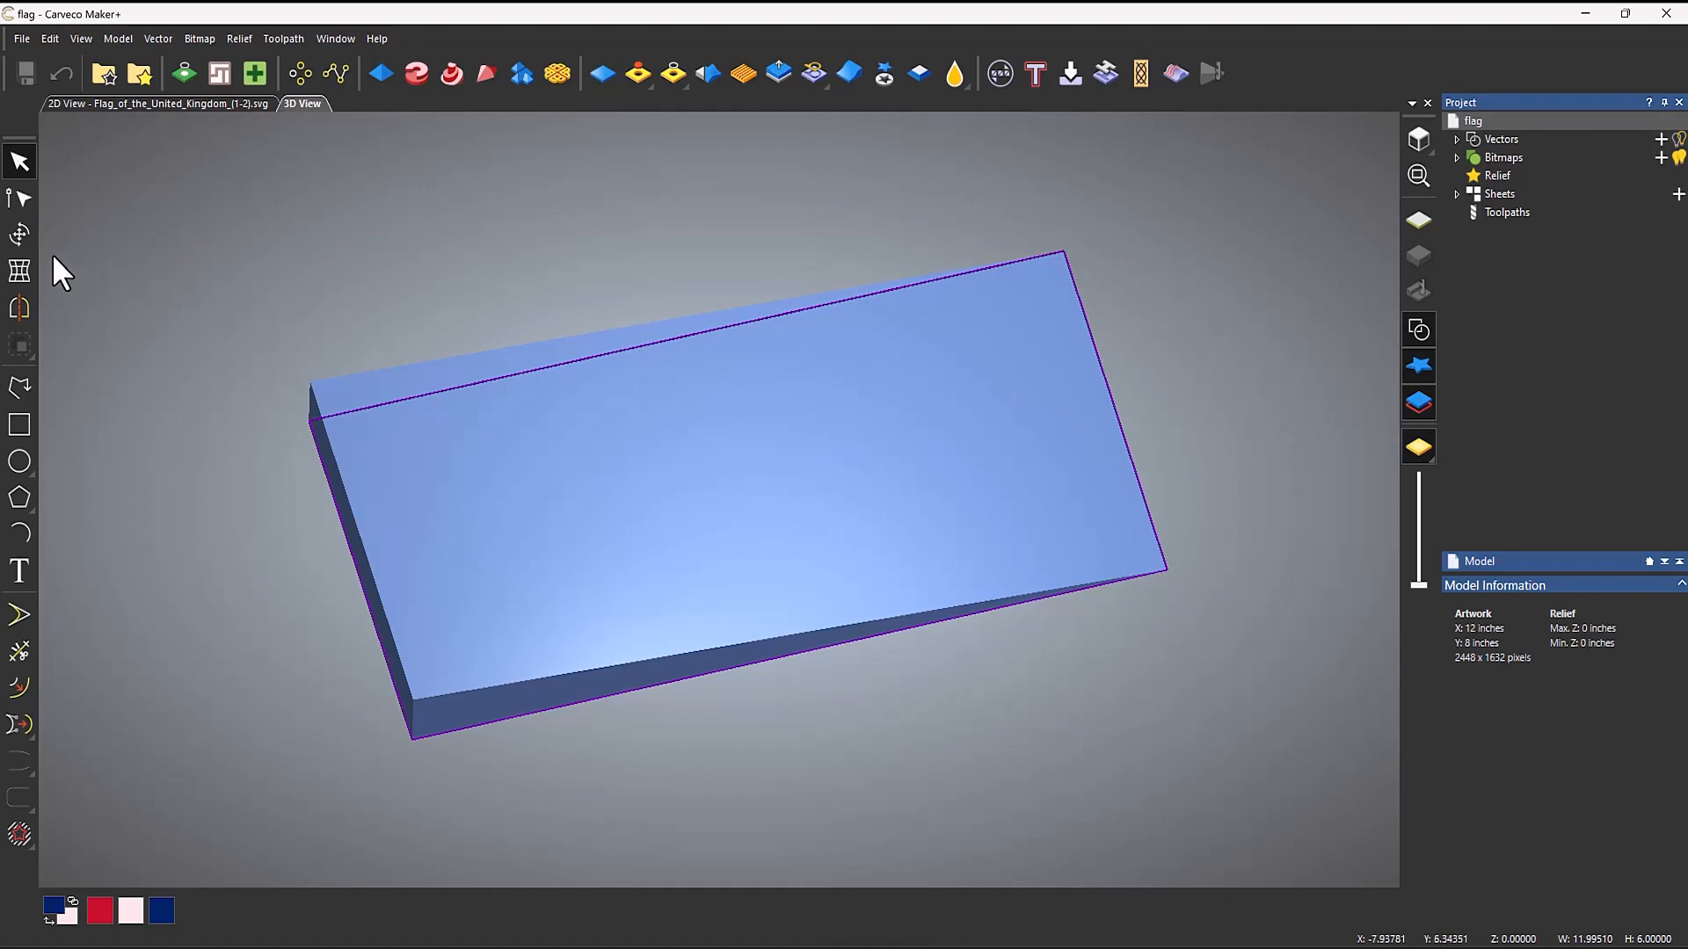
pyautogui.click(18, 267)
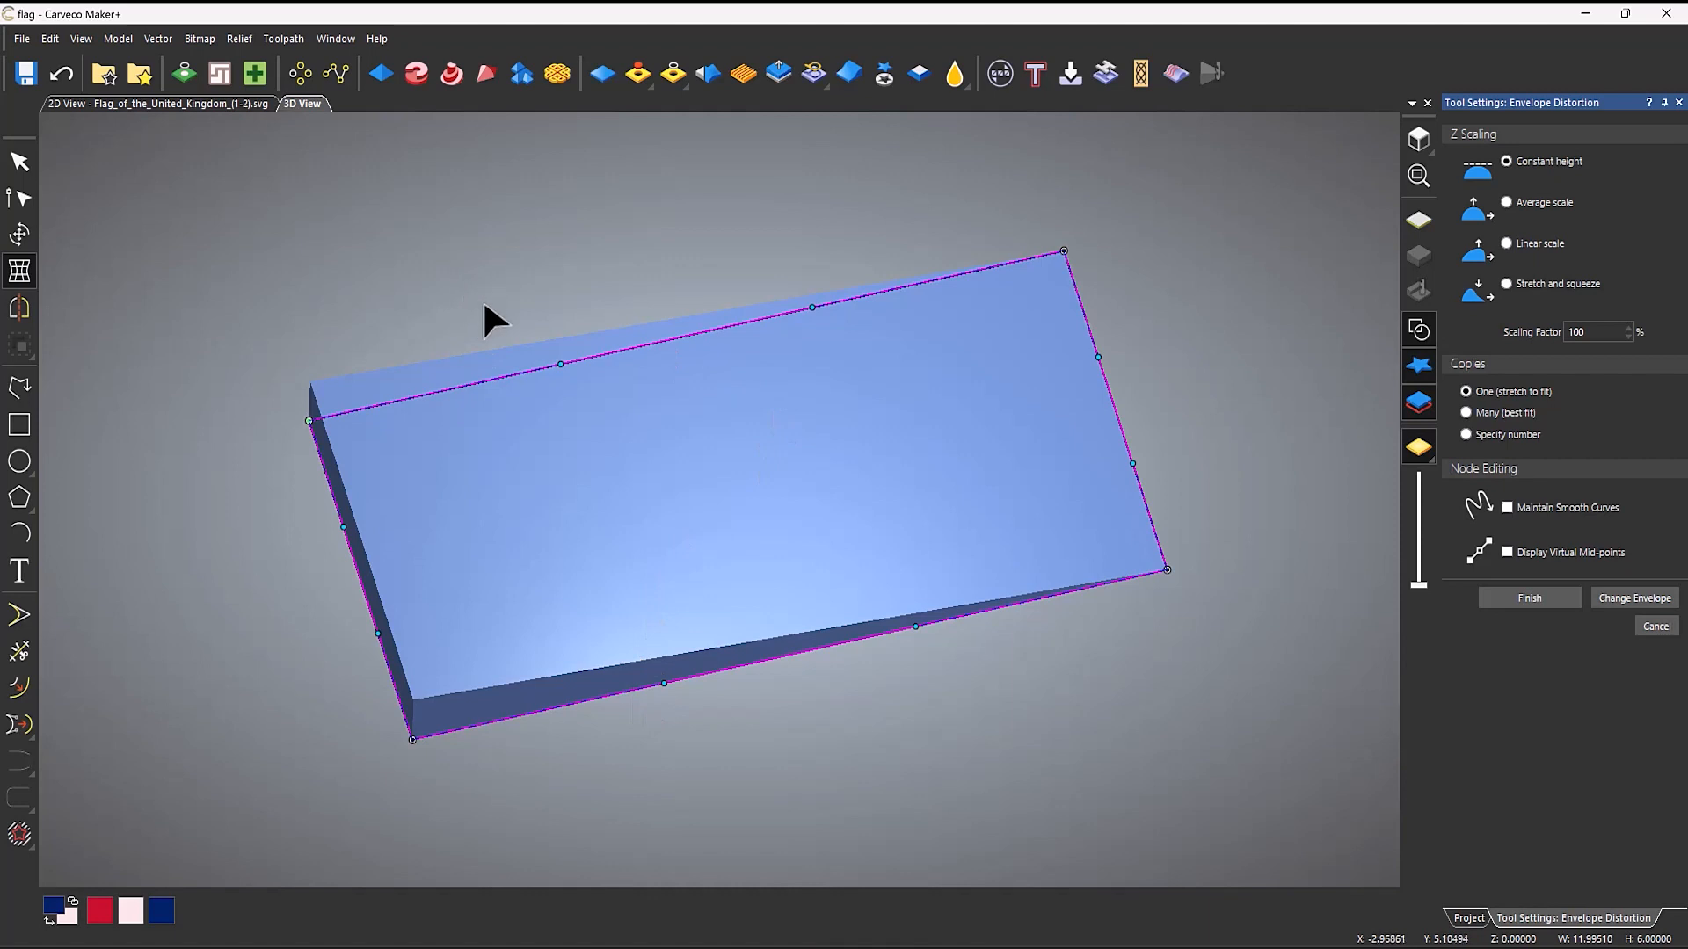
# Try bulging the envelope's upper edge outward with its control handle, and undo the change
pyautogui.moveTo(561, 362); pyautogui.dragTo(392, 181)
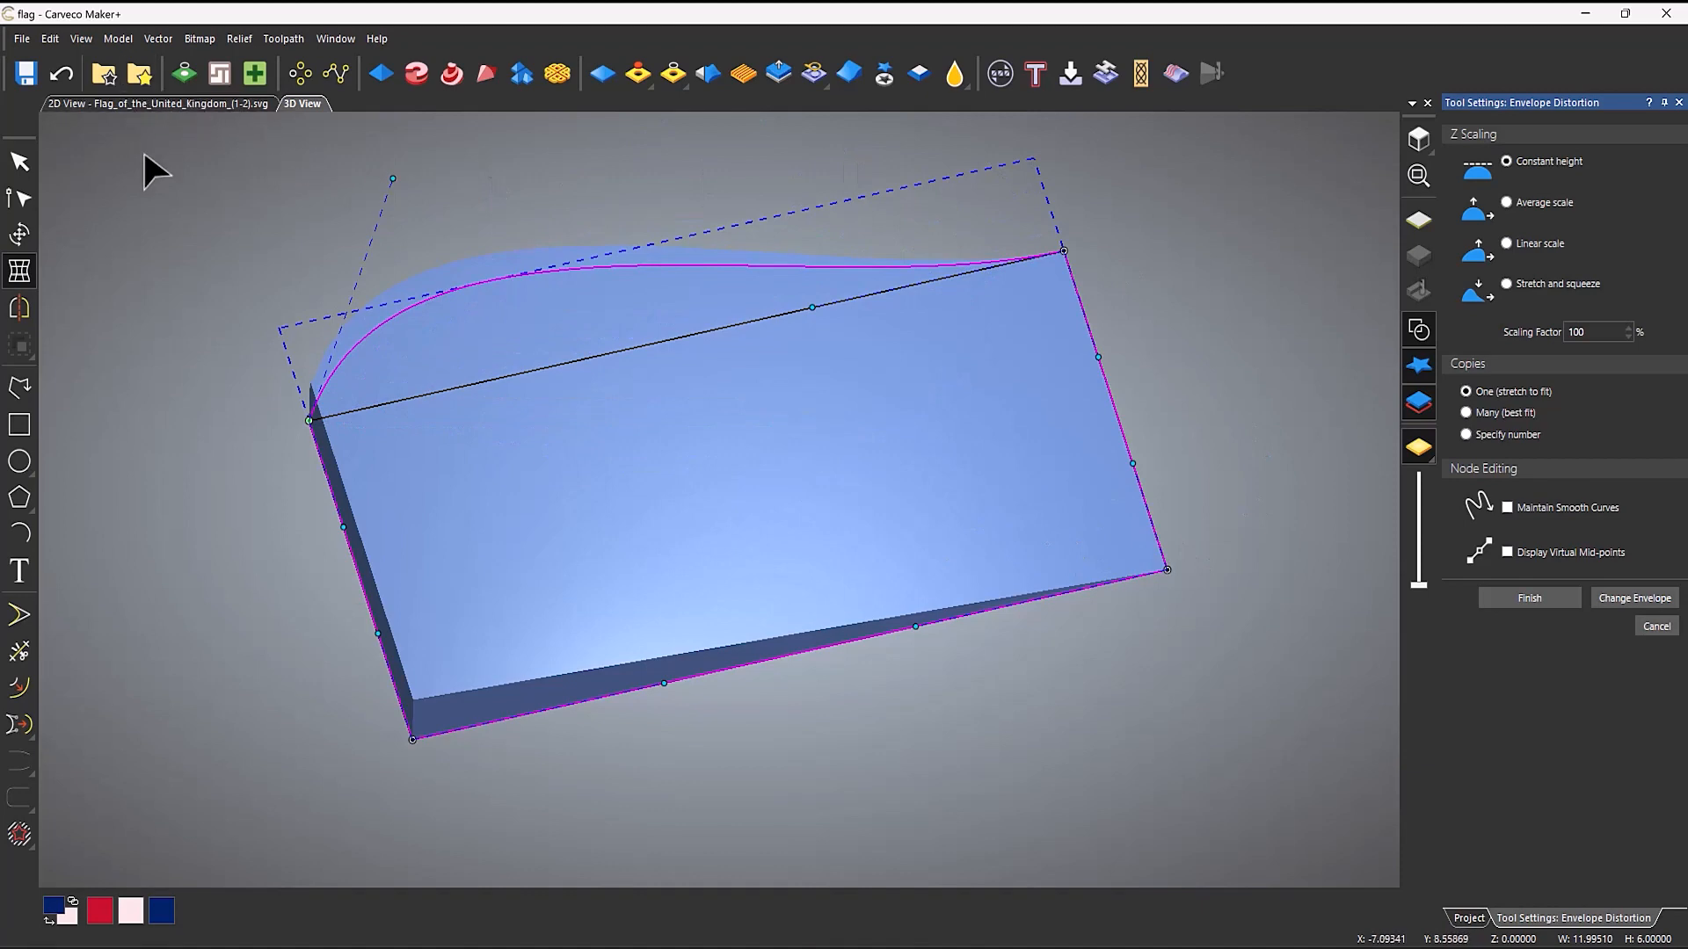
pyautogui.moveTo(308, 420); pyautogui.dragTo(783, 284)
pyautogui.moveTo(992, 485); pyautogui.dragTo(350, 361)
pyautogui.click(60, 74)
pyautogui.click(61, 74)
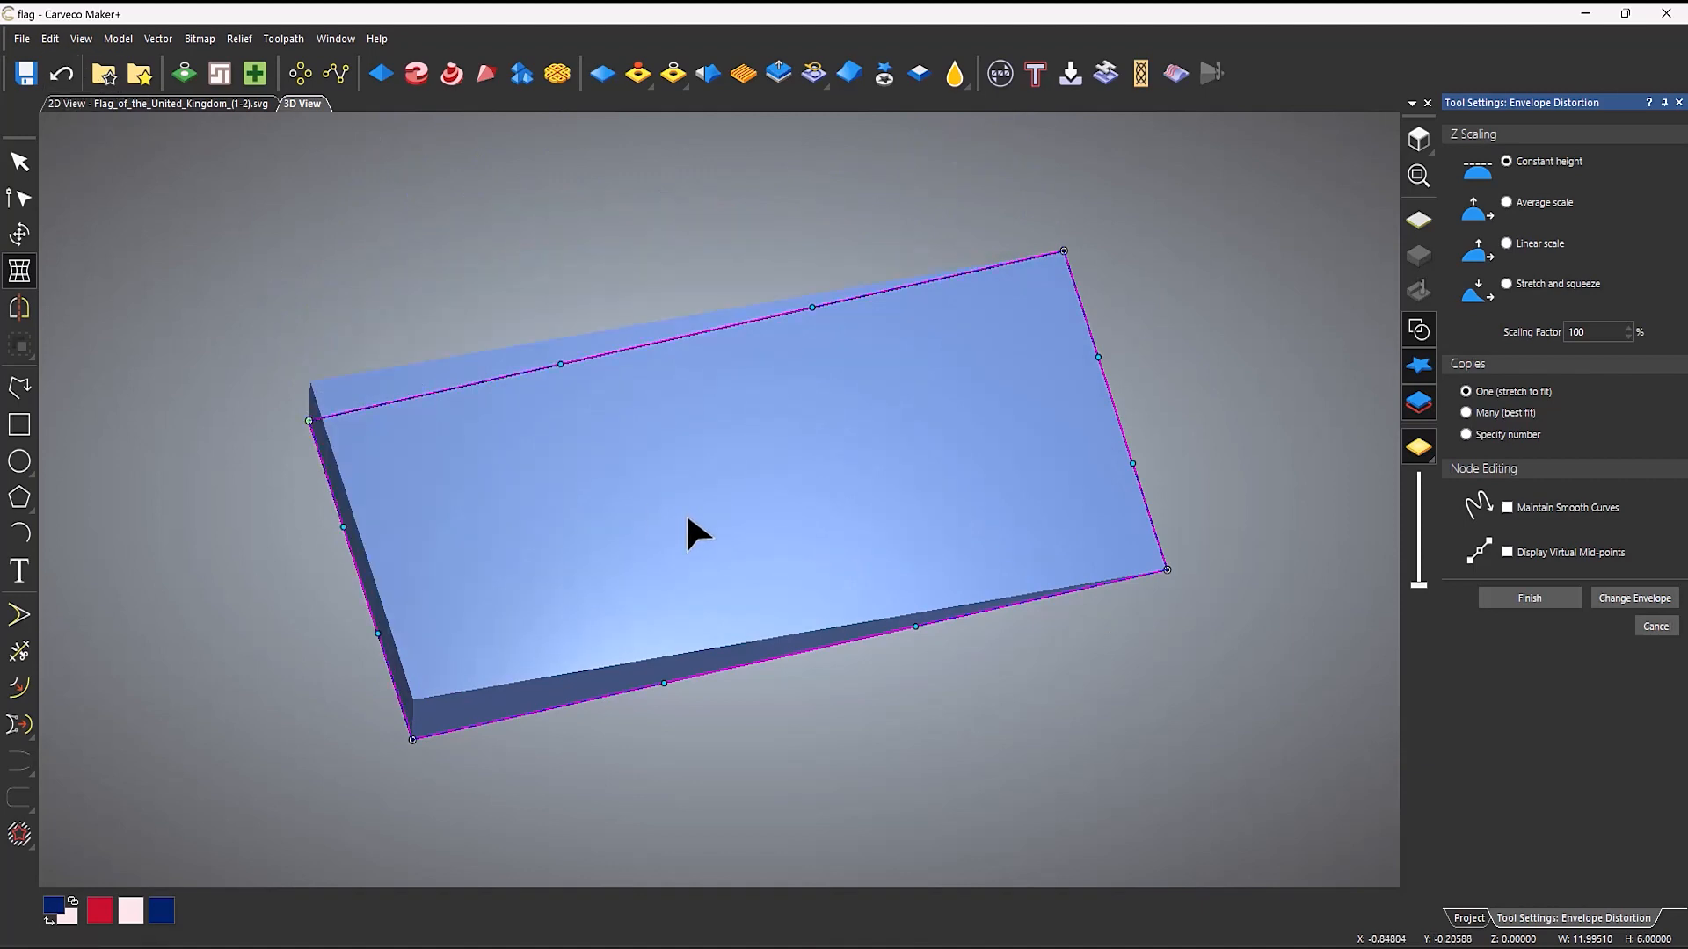
# Slide the first control handles of both long edges toward the left corners, and insert a node opposite each other along each edge
pyautogui.moveTo(472, 252); pyautogui.dragTo(743, 768)
pyautogui.moveTo(664, 684); pyautogui.dragTo(505, 709)
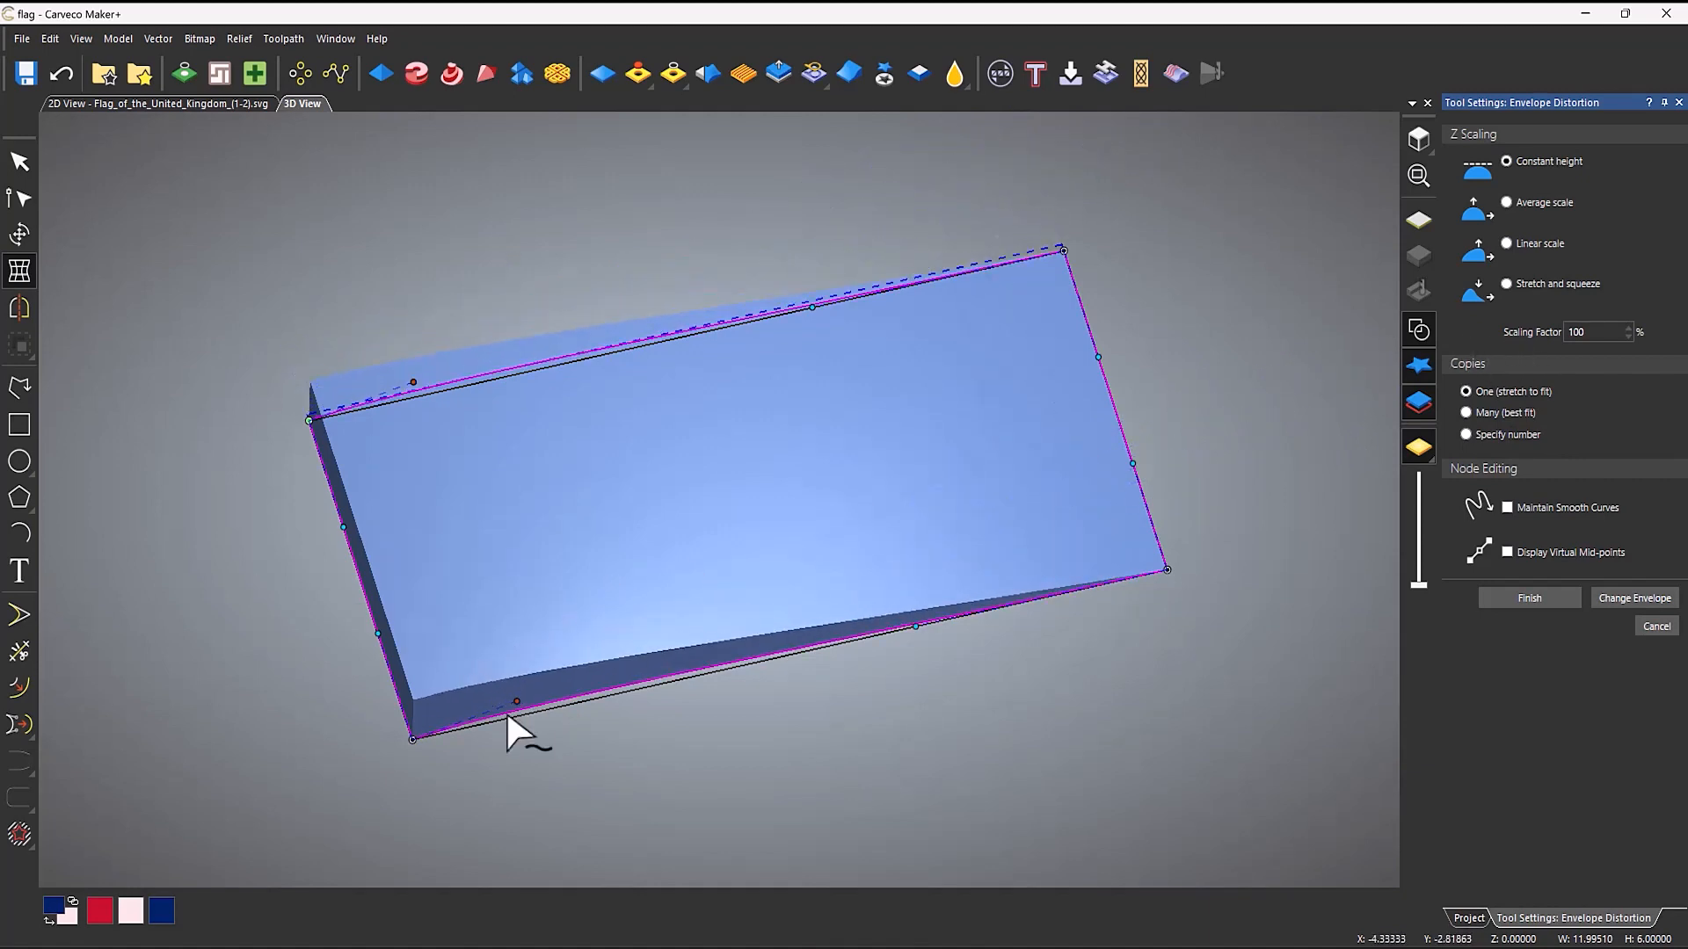
pyautogui.rightClick(591, 358)
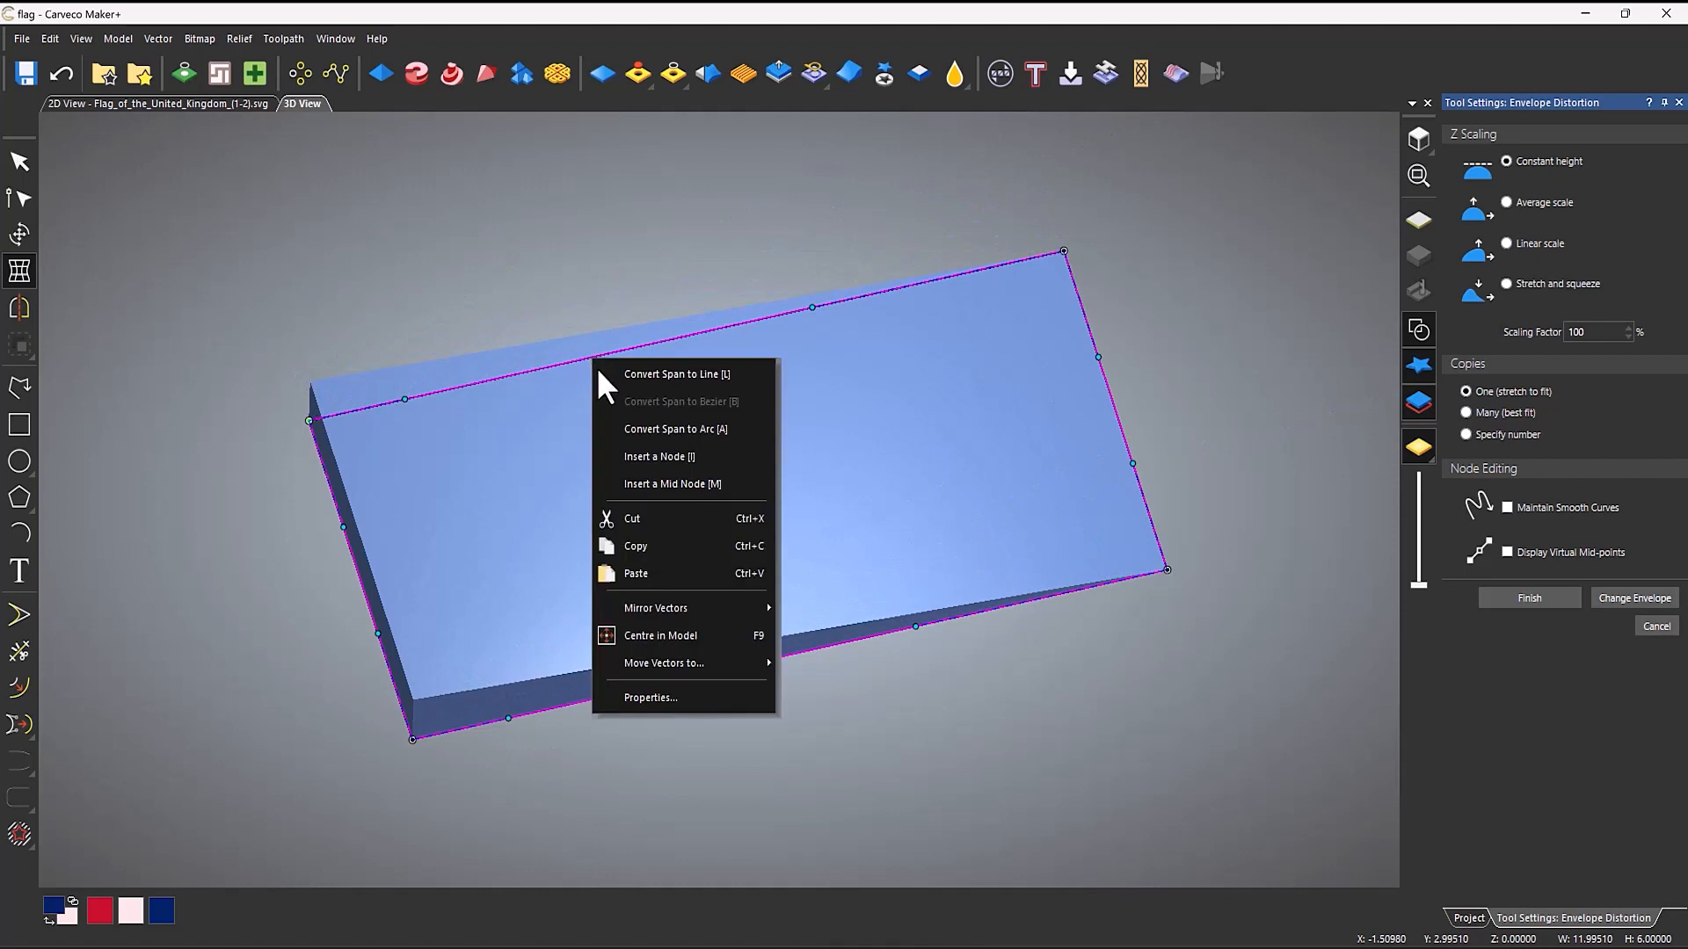
pyautogui.click(648, 455)
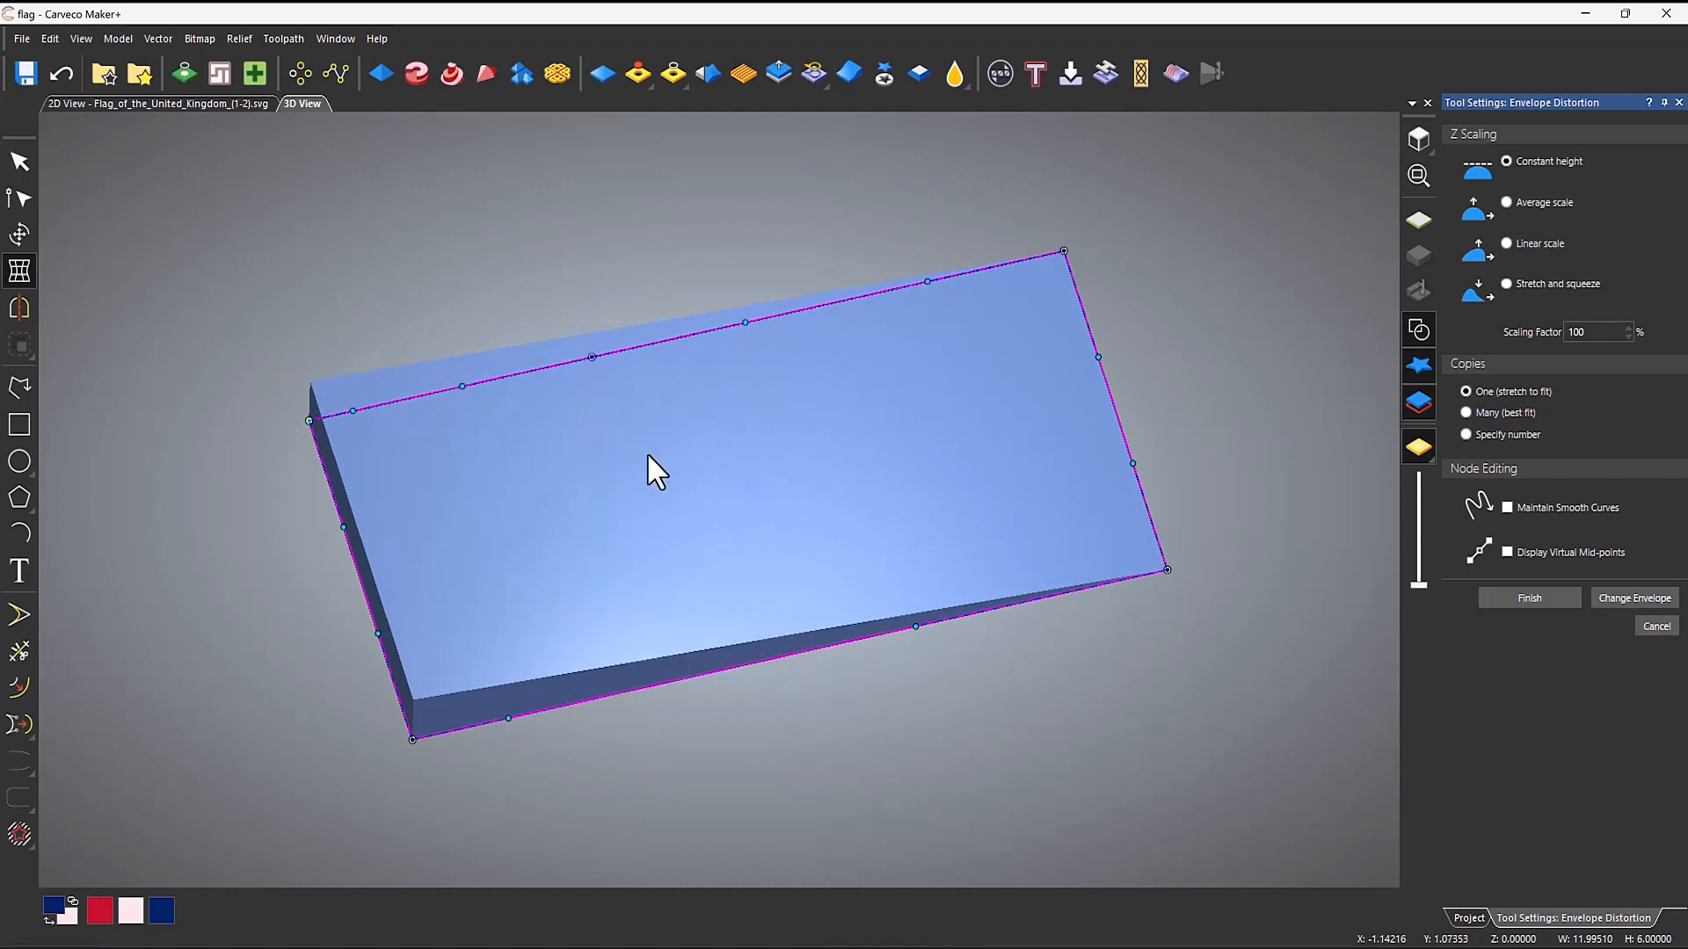
pyautogui.rightClick(665, 683)
pyautogui.click(731, 425)
# Pull the left spans' handles on both long edges past the inserted nodes, and insert a second node nearer the right end of each edge
pyautogui.moveTo(332, 352); pyautogui.dragTo(860, 701)
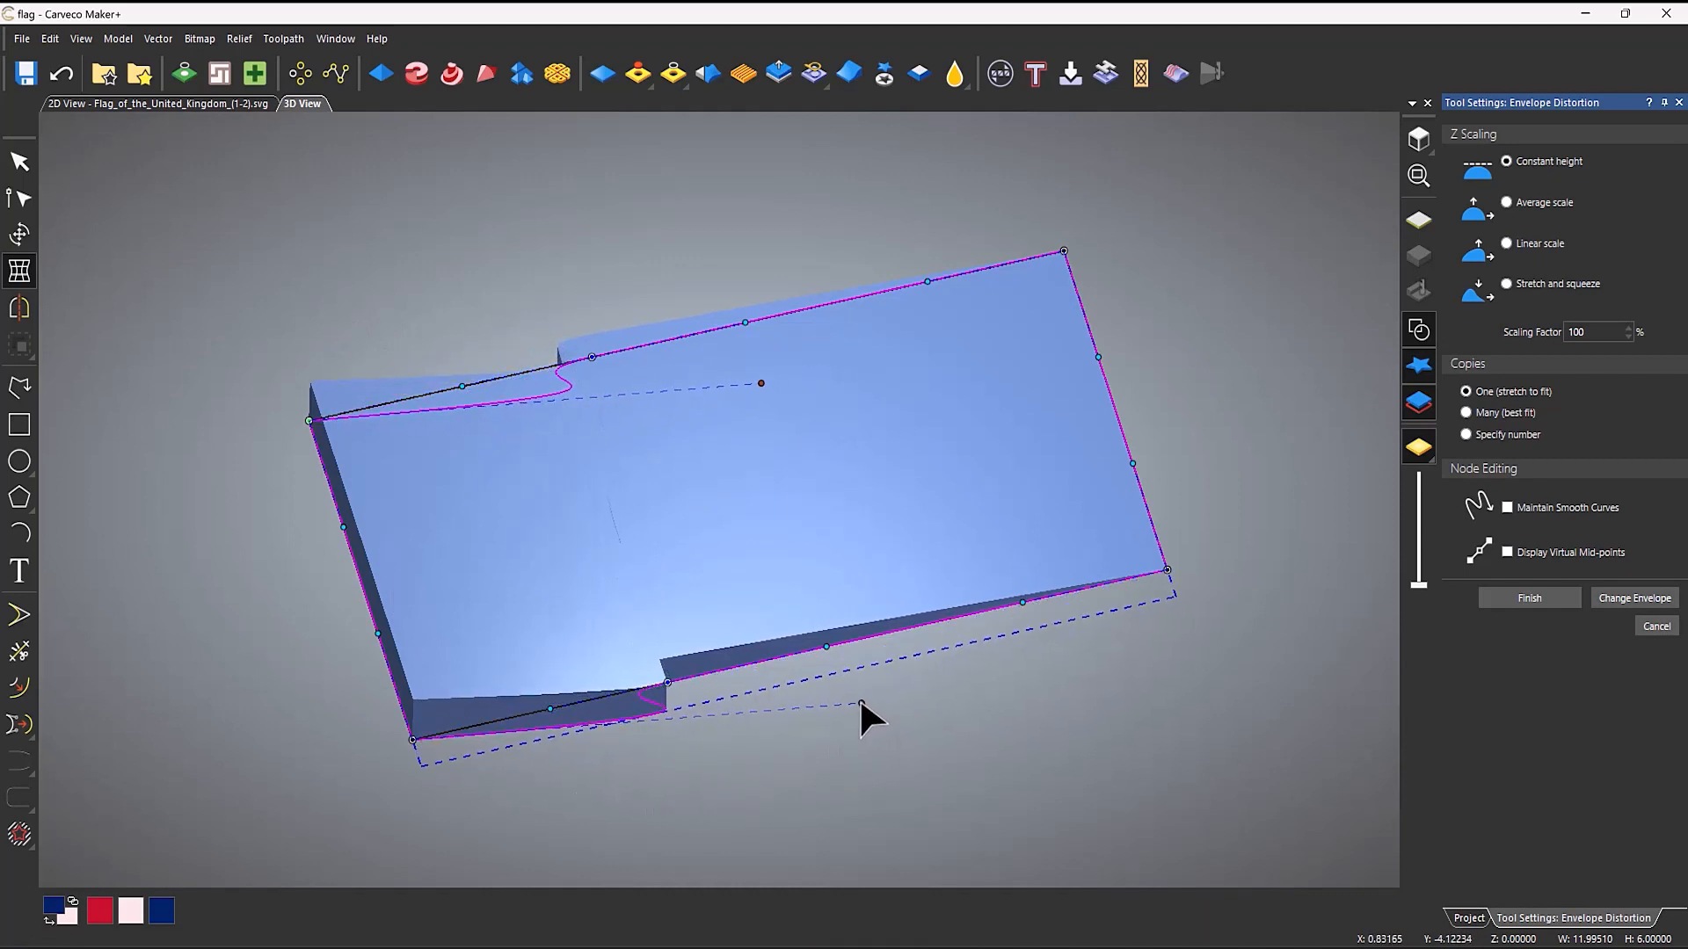
pyautogui.click(958, 618)
pyautogui.click(851, 298)
# Pull the right spans' handles on both long edges back past the second nodes, and move the lower-right envelope corner downward
pyautogui.moveTo(805, 227); pyautogui.dragTo(1111, 615)
pyautogui.moveTo(956, 662); pyautogui.dragTo(761, 638)
pyautogui.moveTo(1165, 566); pyautogui.dragTo(1167, 618)
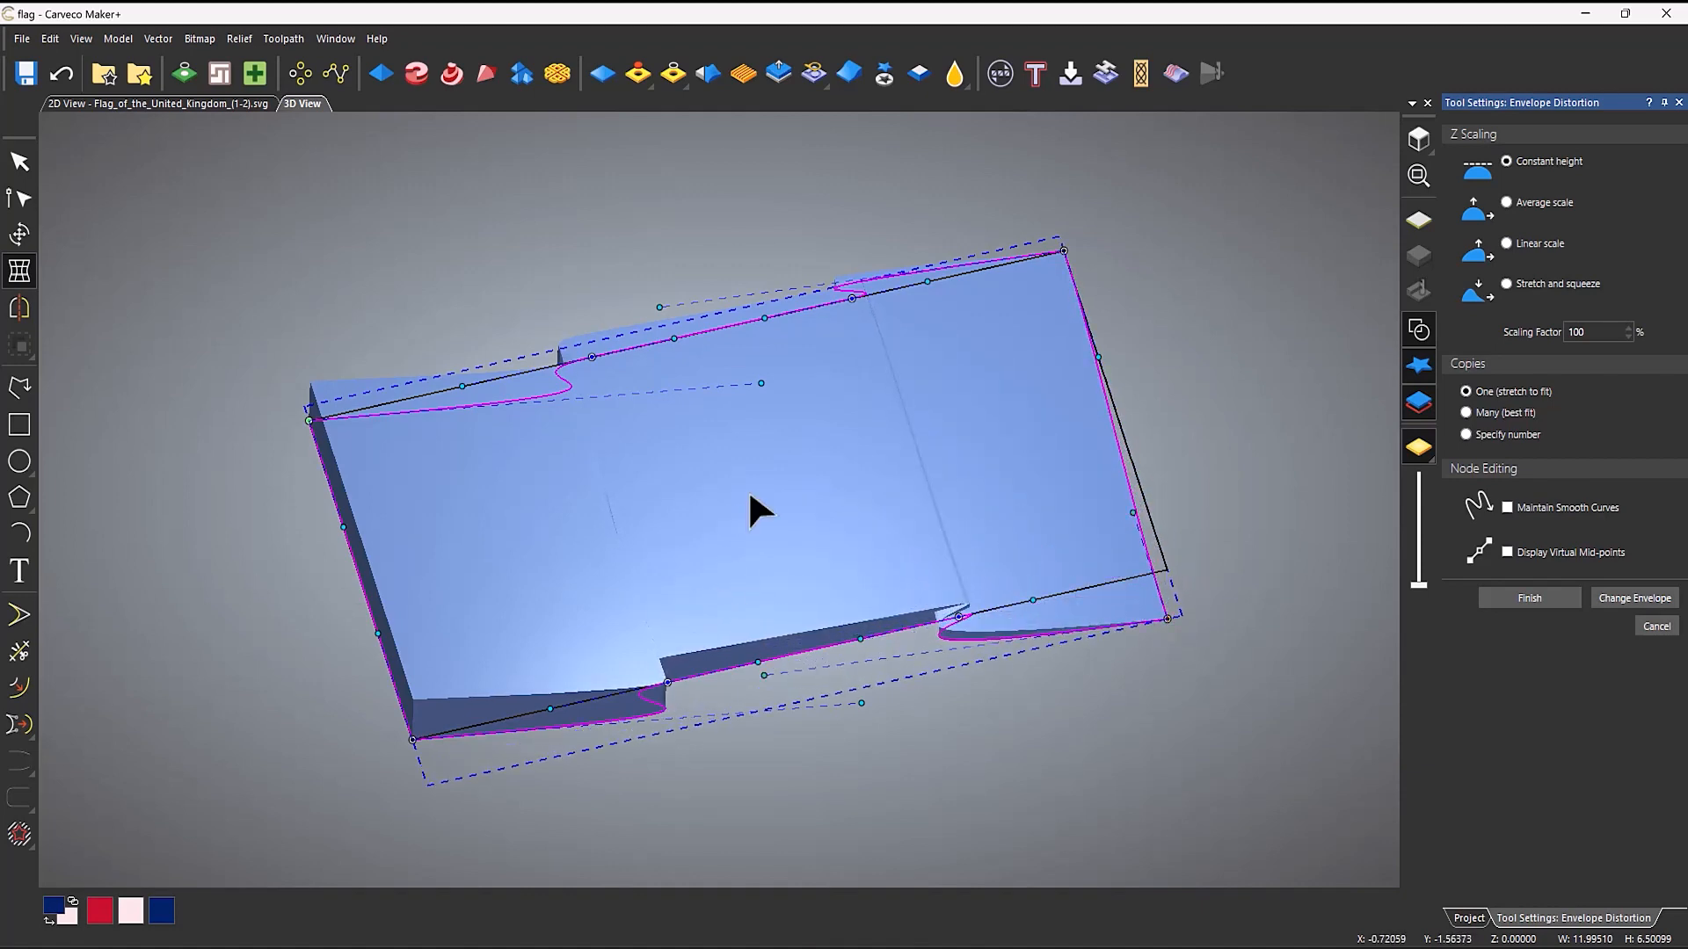
# Bend the middle spans of the envelope's upper and lower edges inward with their control handles
pyautogui.moveTo(765, 316); pyautogui.dragTo(690, 381)
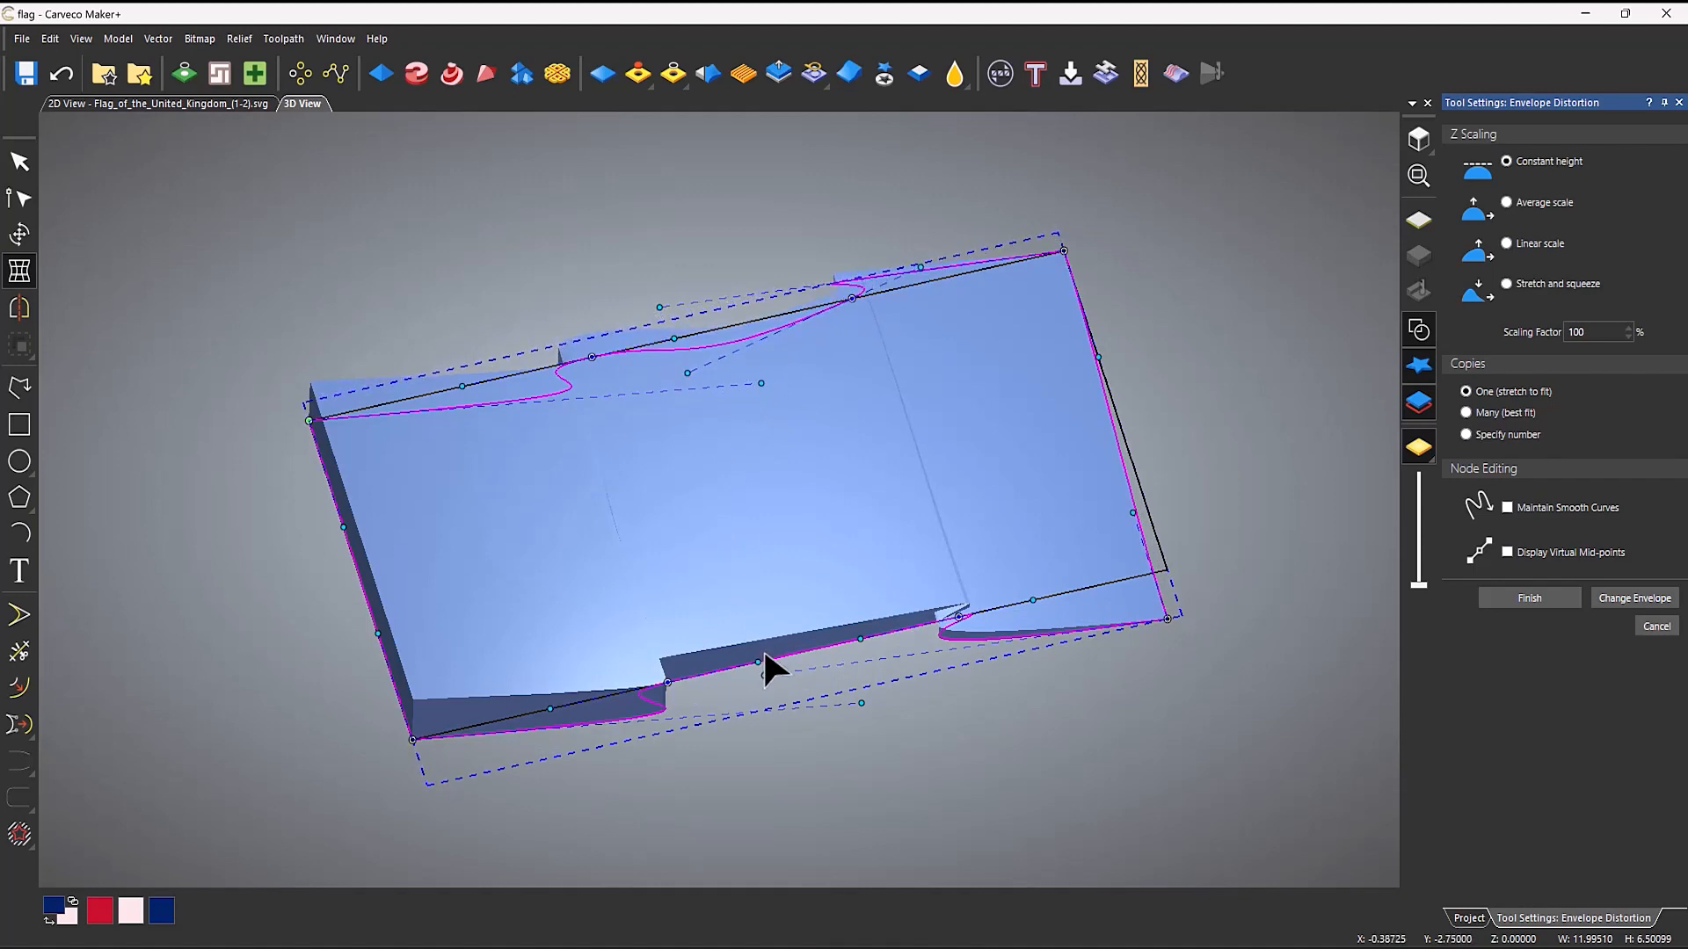
pyautogui.moveTo(760, 661); pyautogui.dragTo(784, 605)
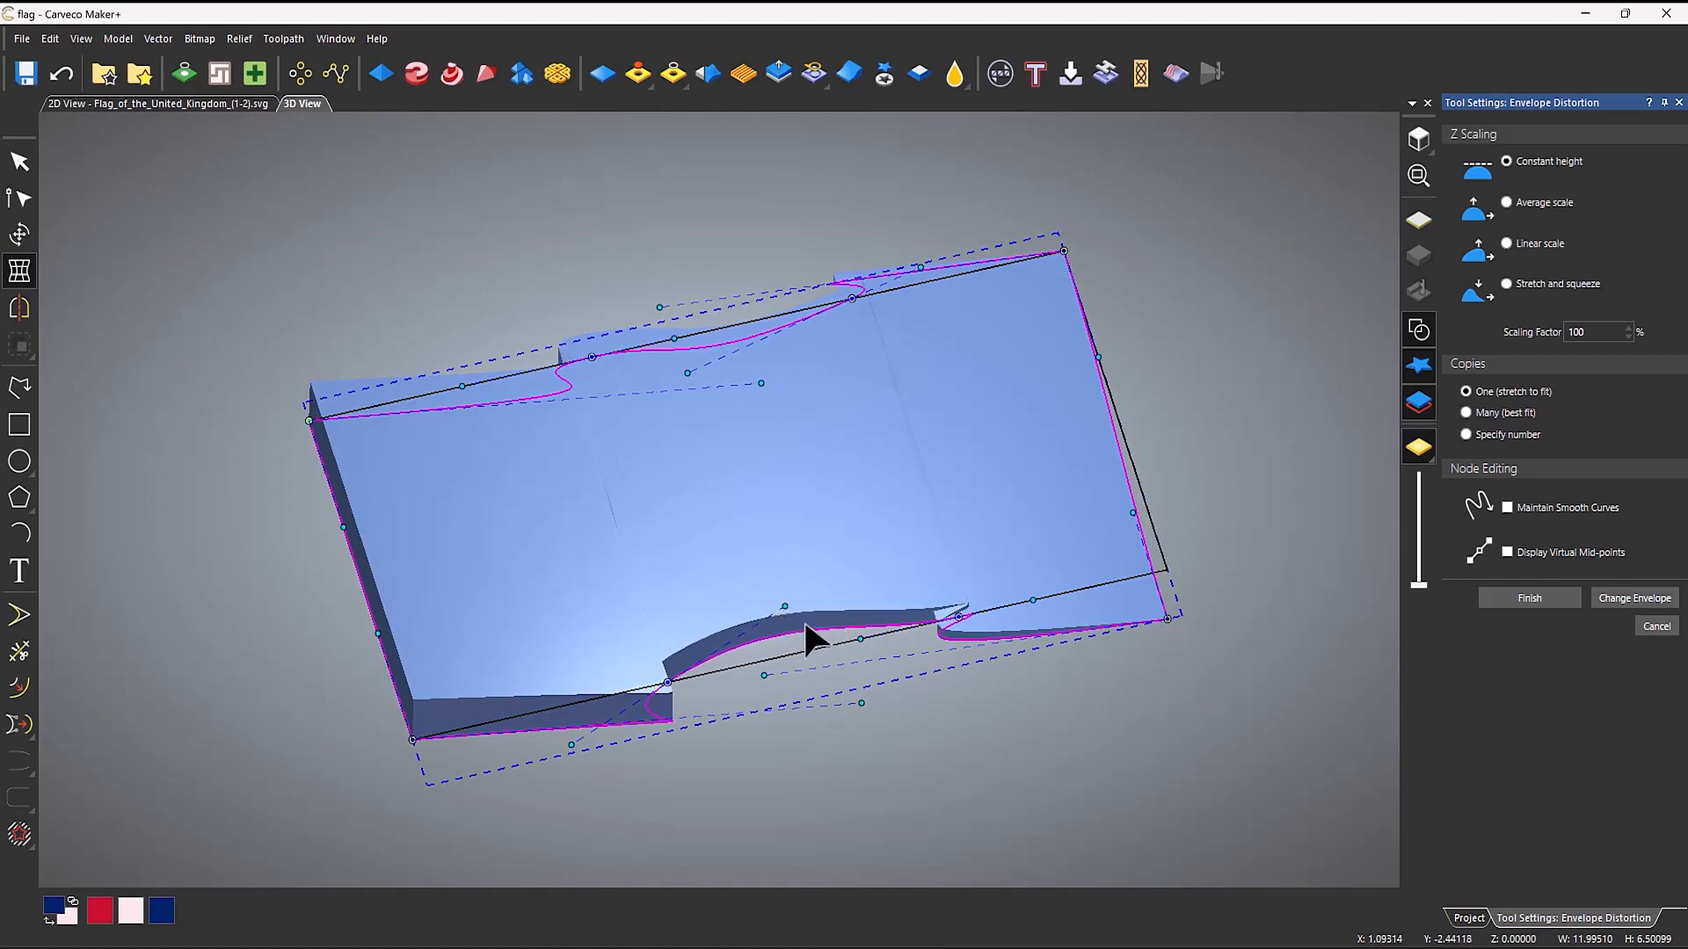
pyautogui.moveTo(730, 396); pyautogui.dragTo(832, 524)
pyautogui.scroll(6, 987, 546)
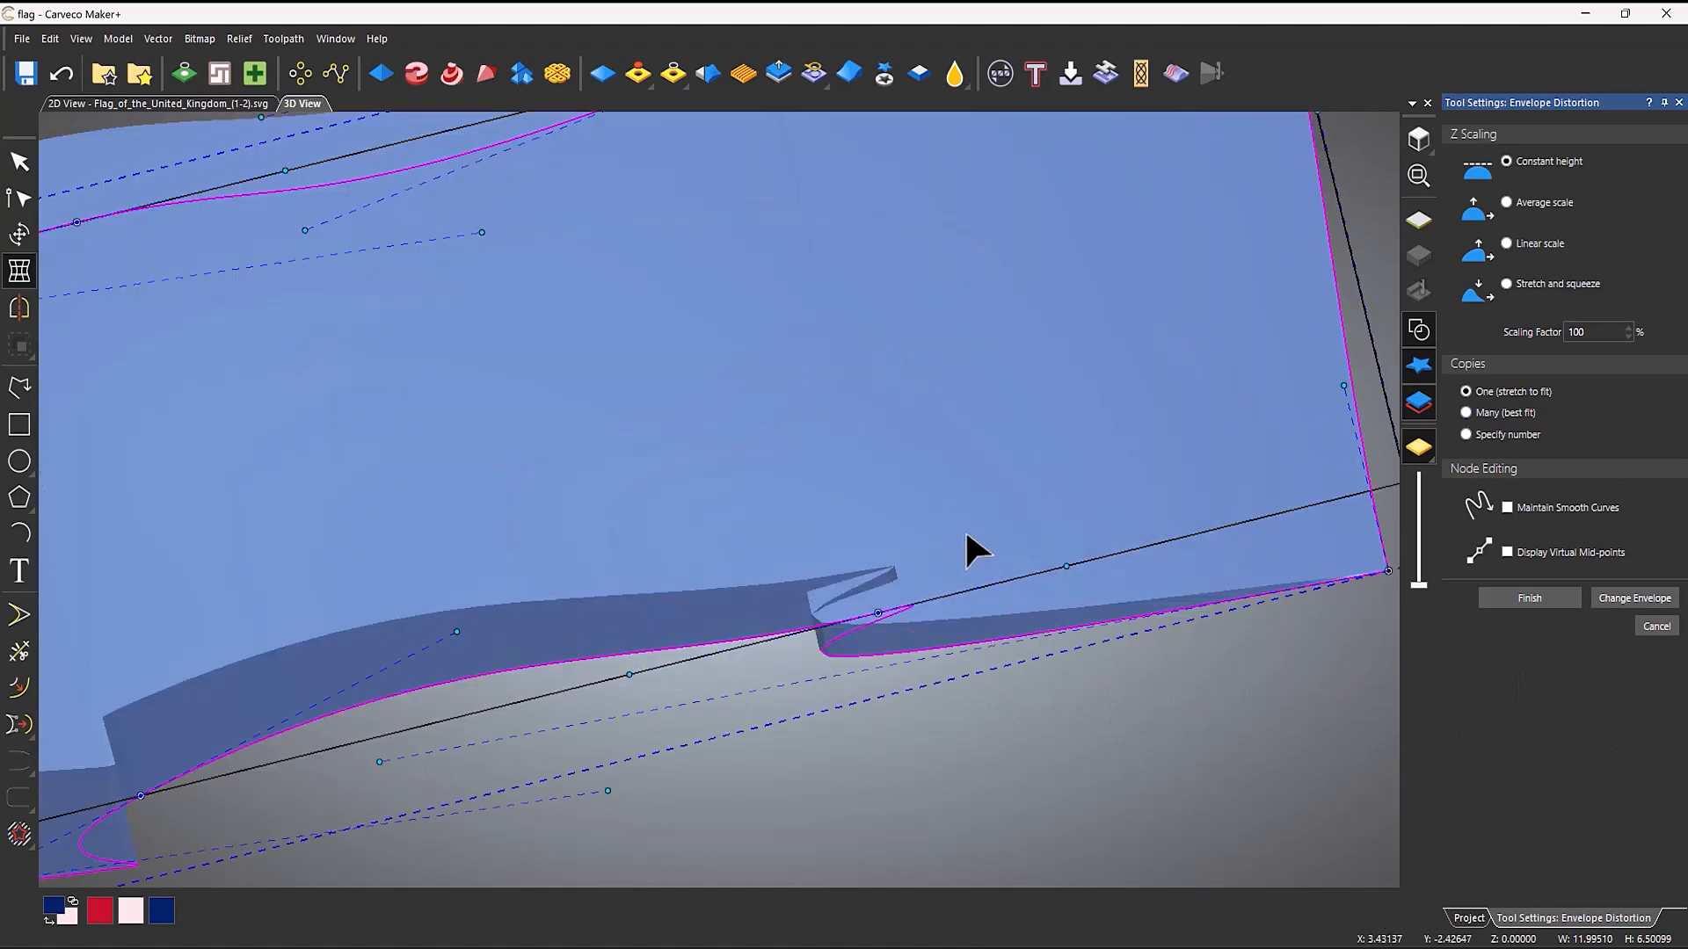
pyautogui.scroll(-6, 660, 585)
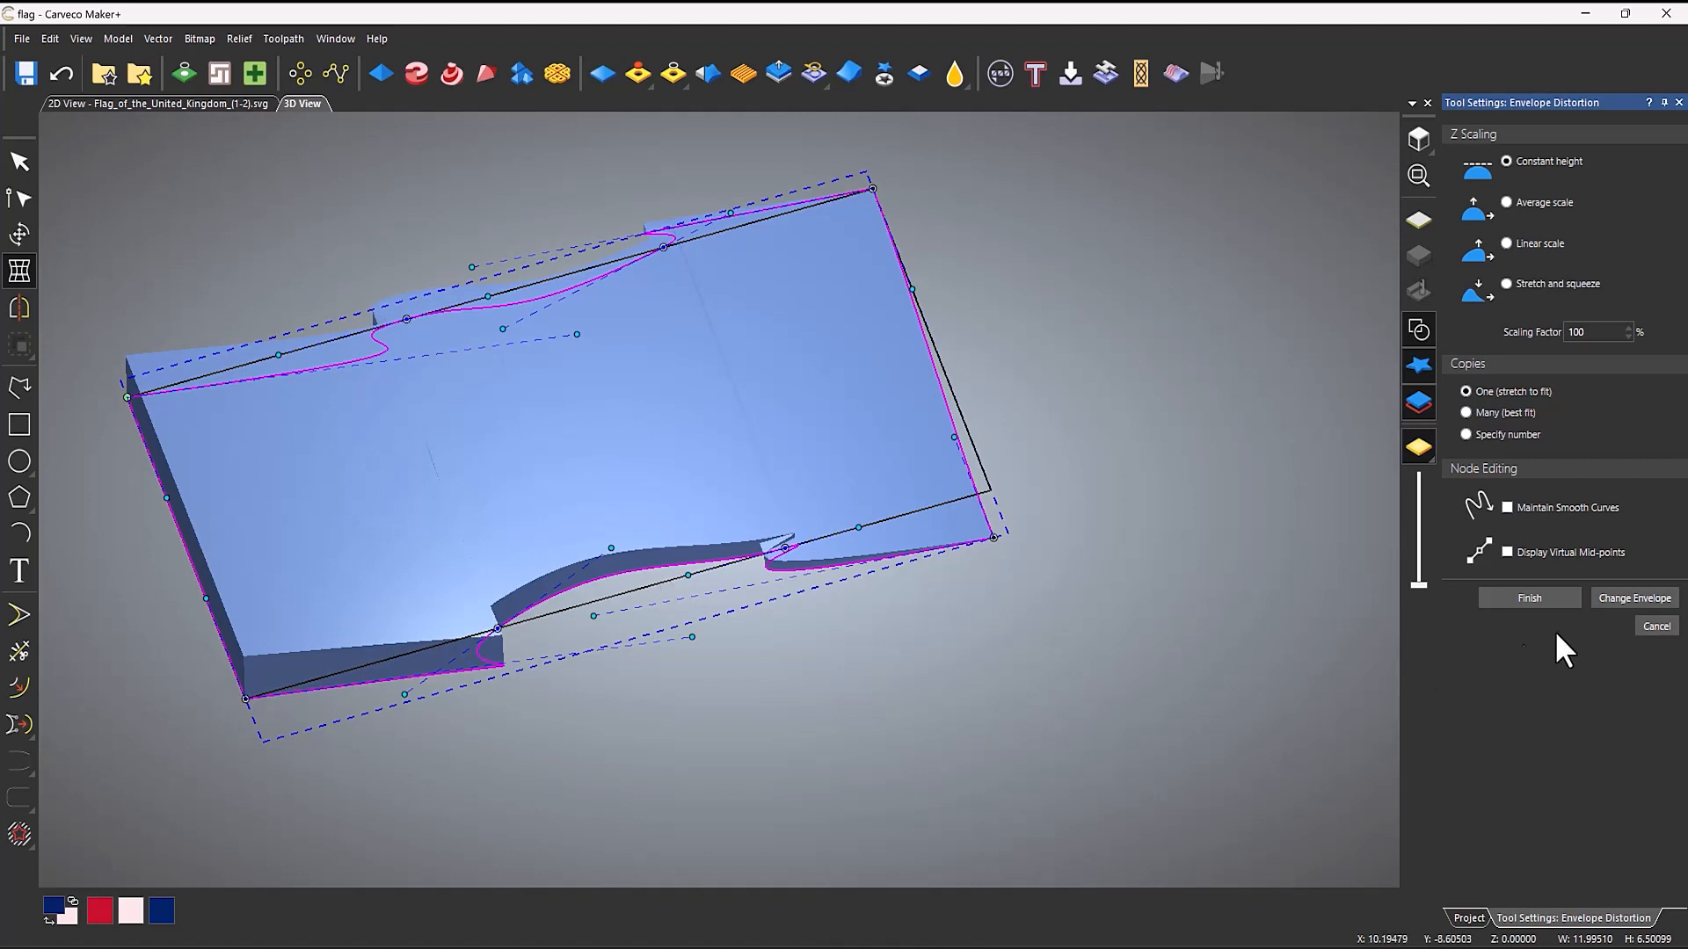
# Finish the block's envelope distortion and show the relief beneath the distorted clipart
pyautogui.click(1534, 598)
pyautogui.moveTo(807, 409); pyautogui.dragTo(886, 459, button='middle')
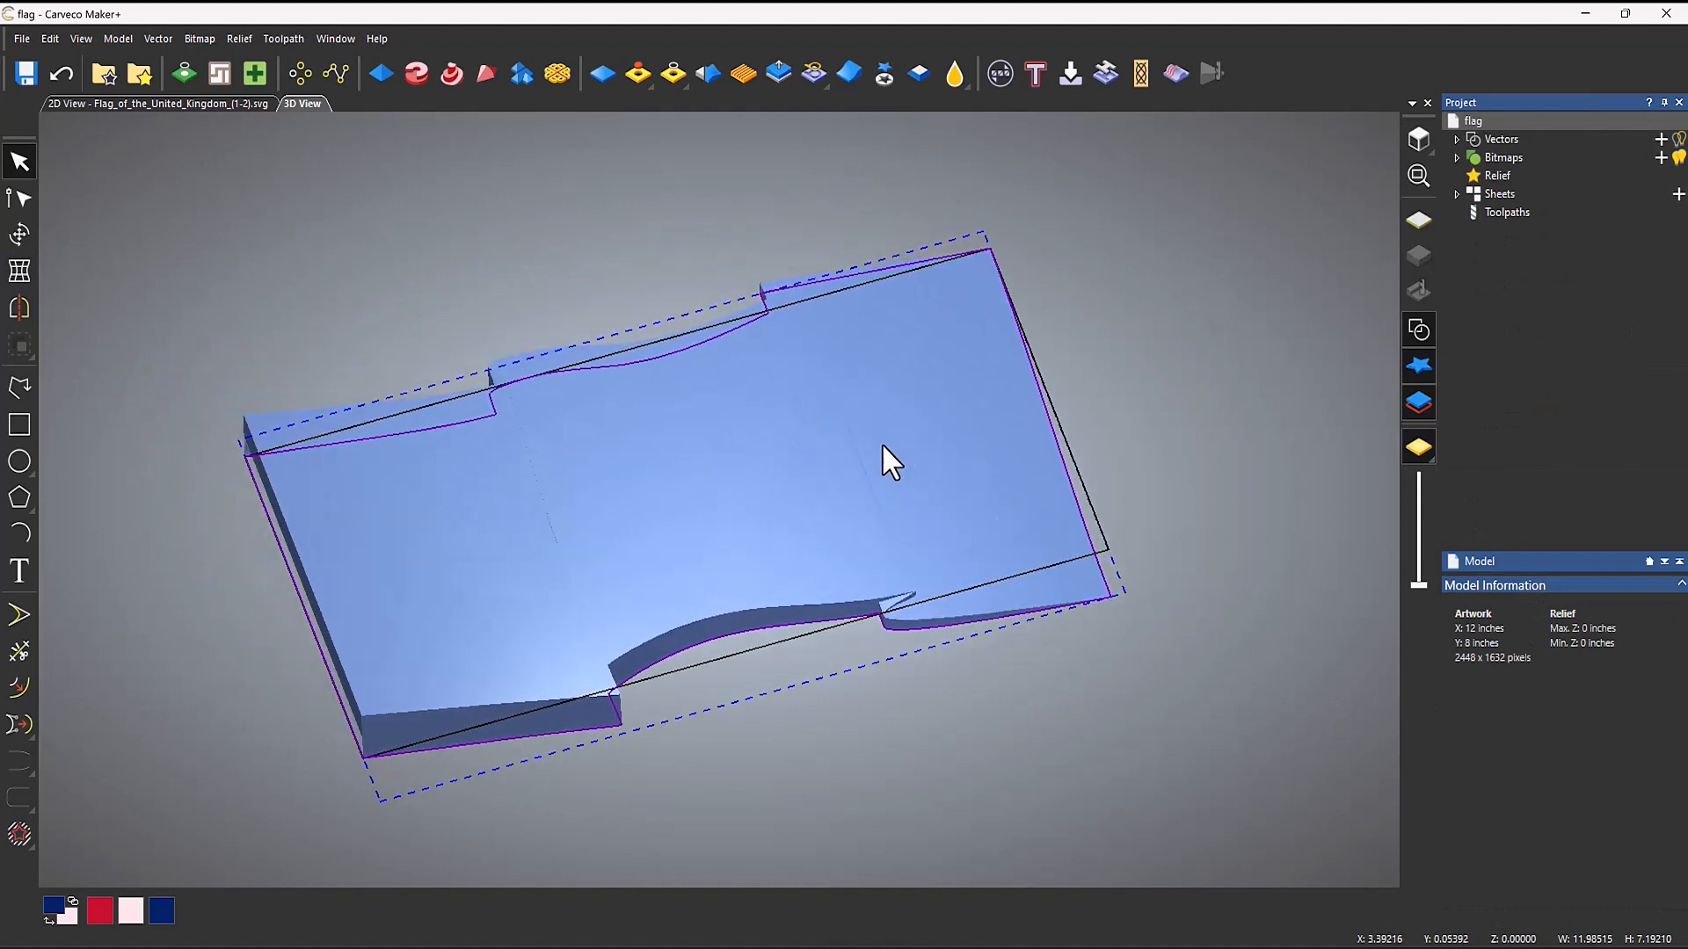
pyautogui.click(1423, 223)
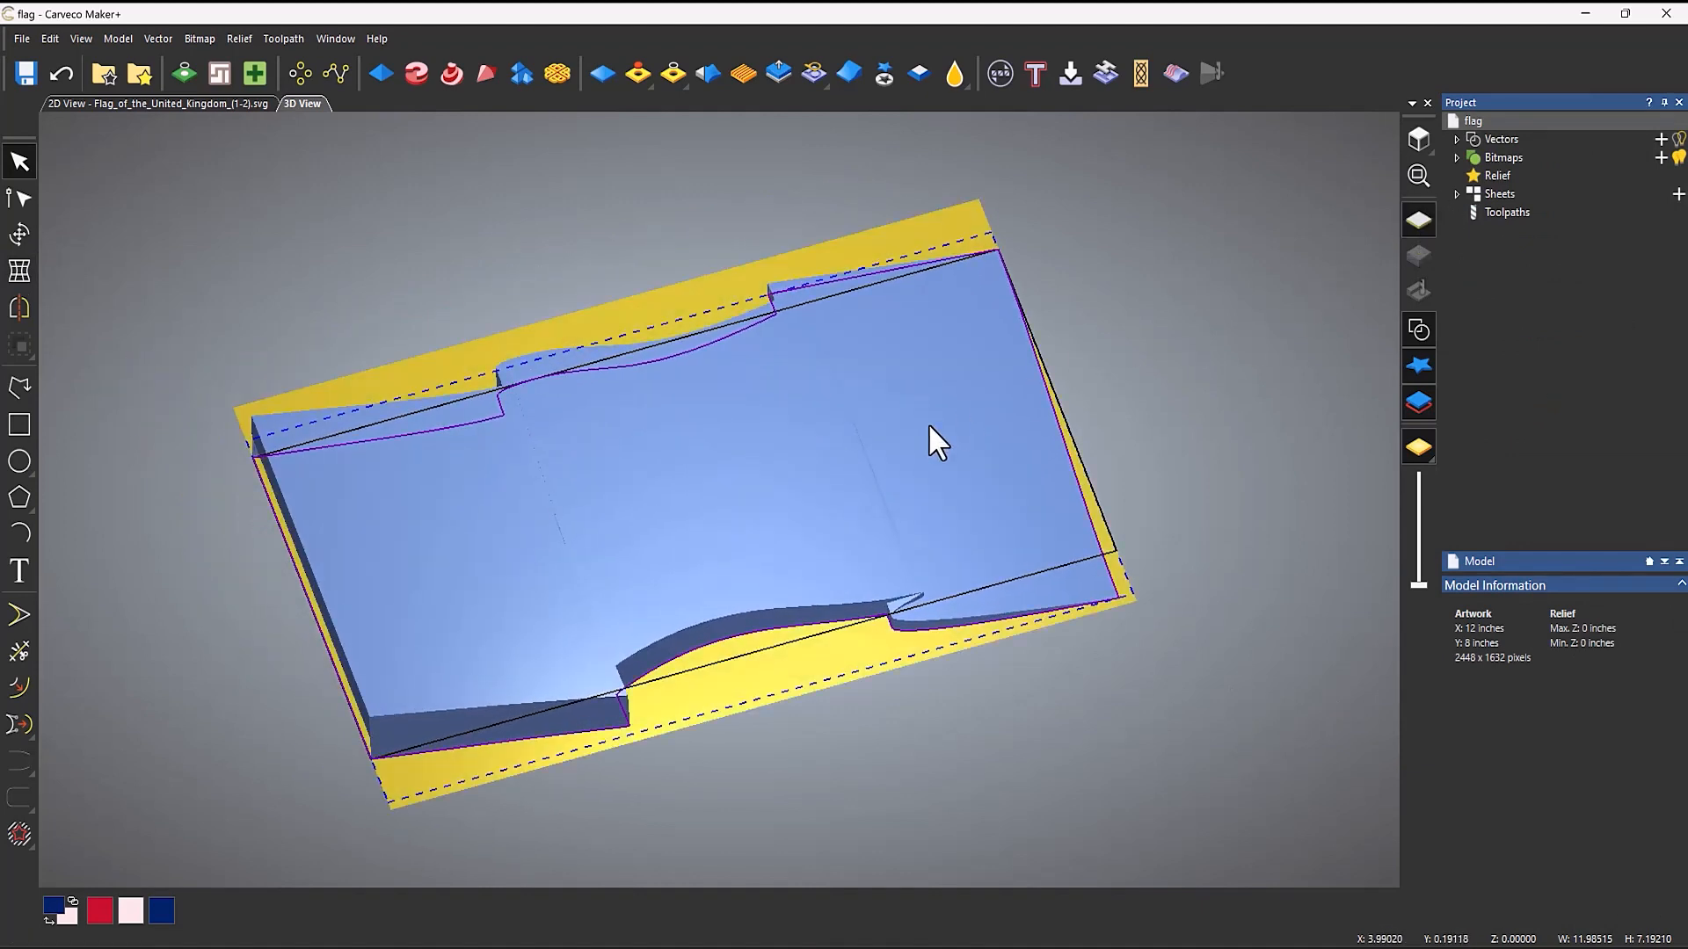
# Paste the distorted block clipart into the relief and hide the vectors
pyautogui.press('Return')
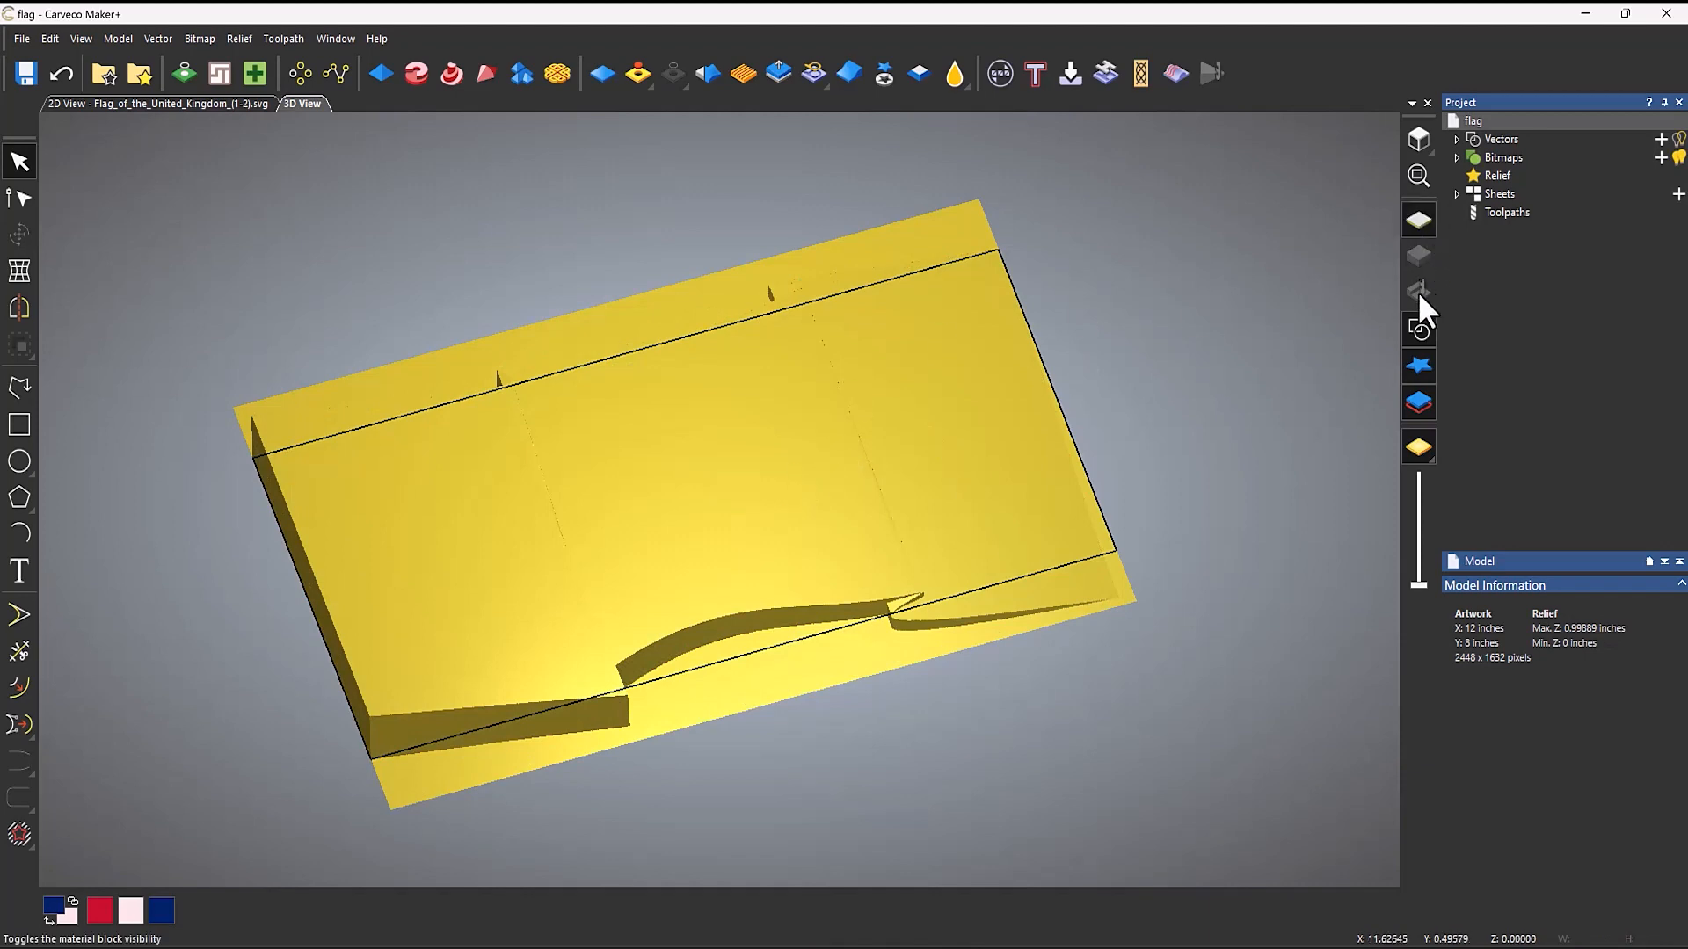
pyautogui.click(1413, 339)
pyautogui.moveTo(962, 385); pyautogui.dragTo(862, 648)
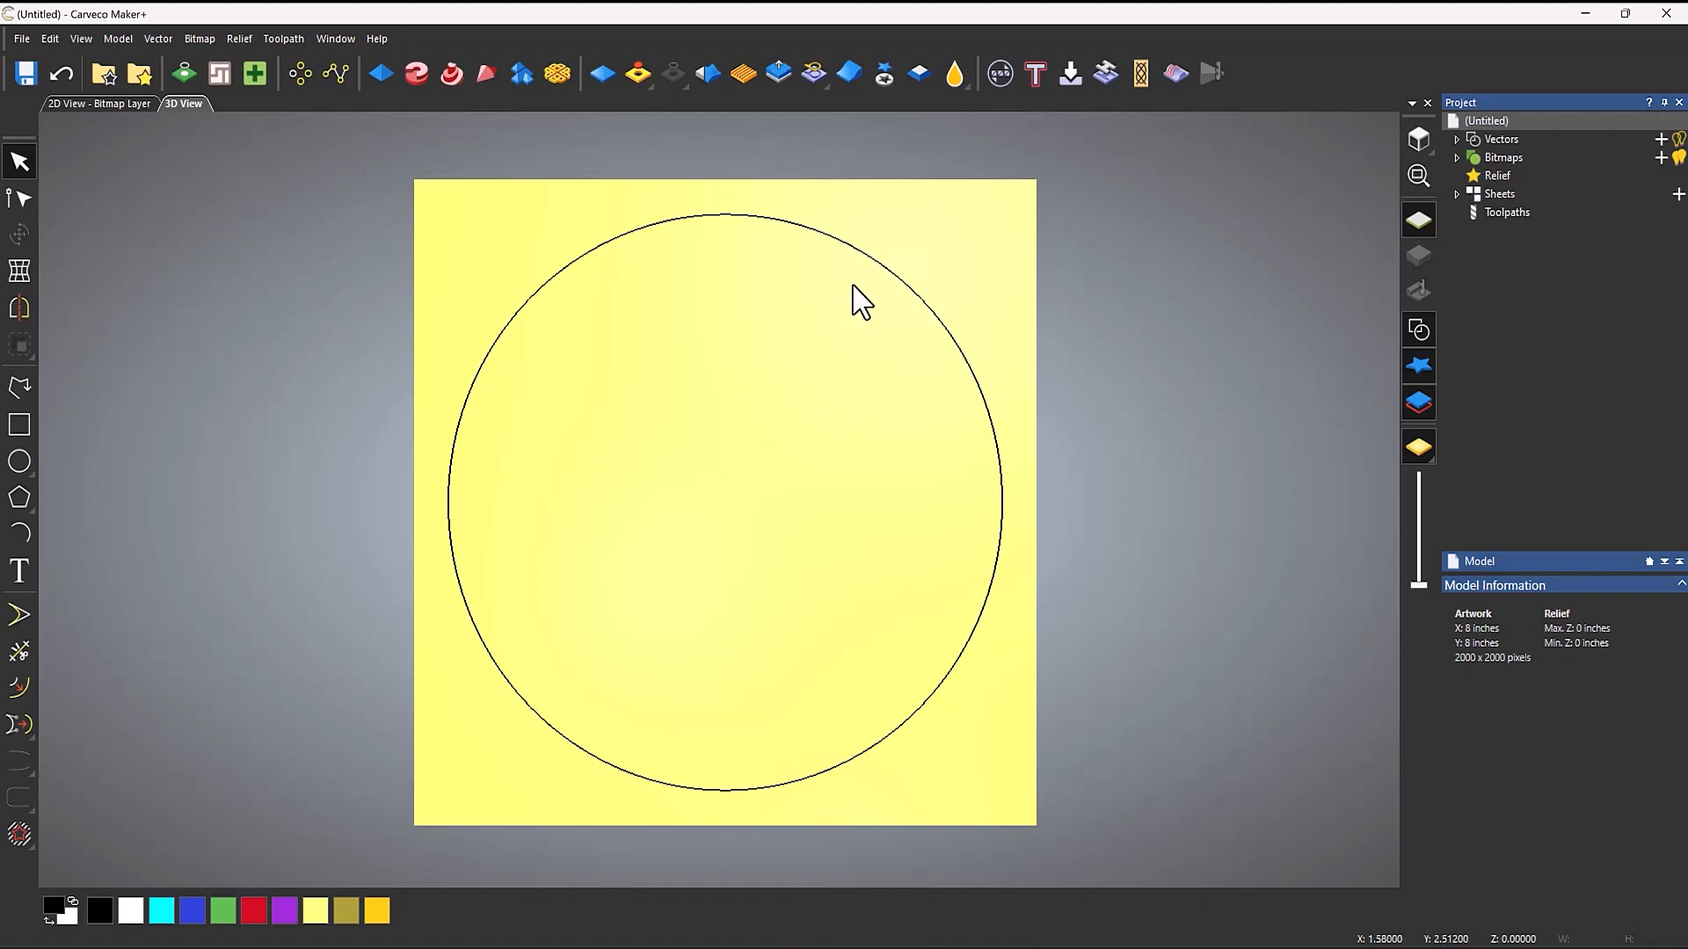
# Create a dome from the circle vector using the Round profile at a 45 degree angle with no height limit in Add mode
pyautogui.click(839, 262)
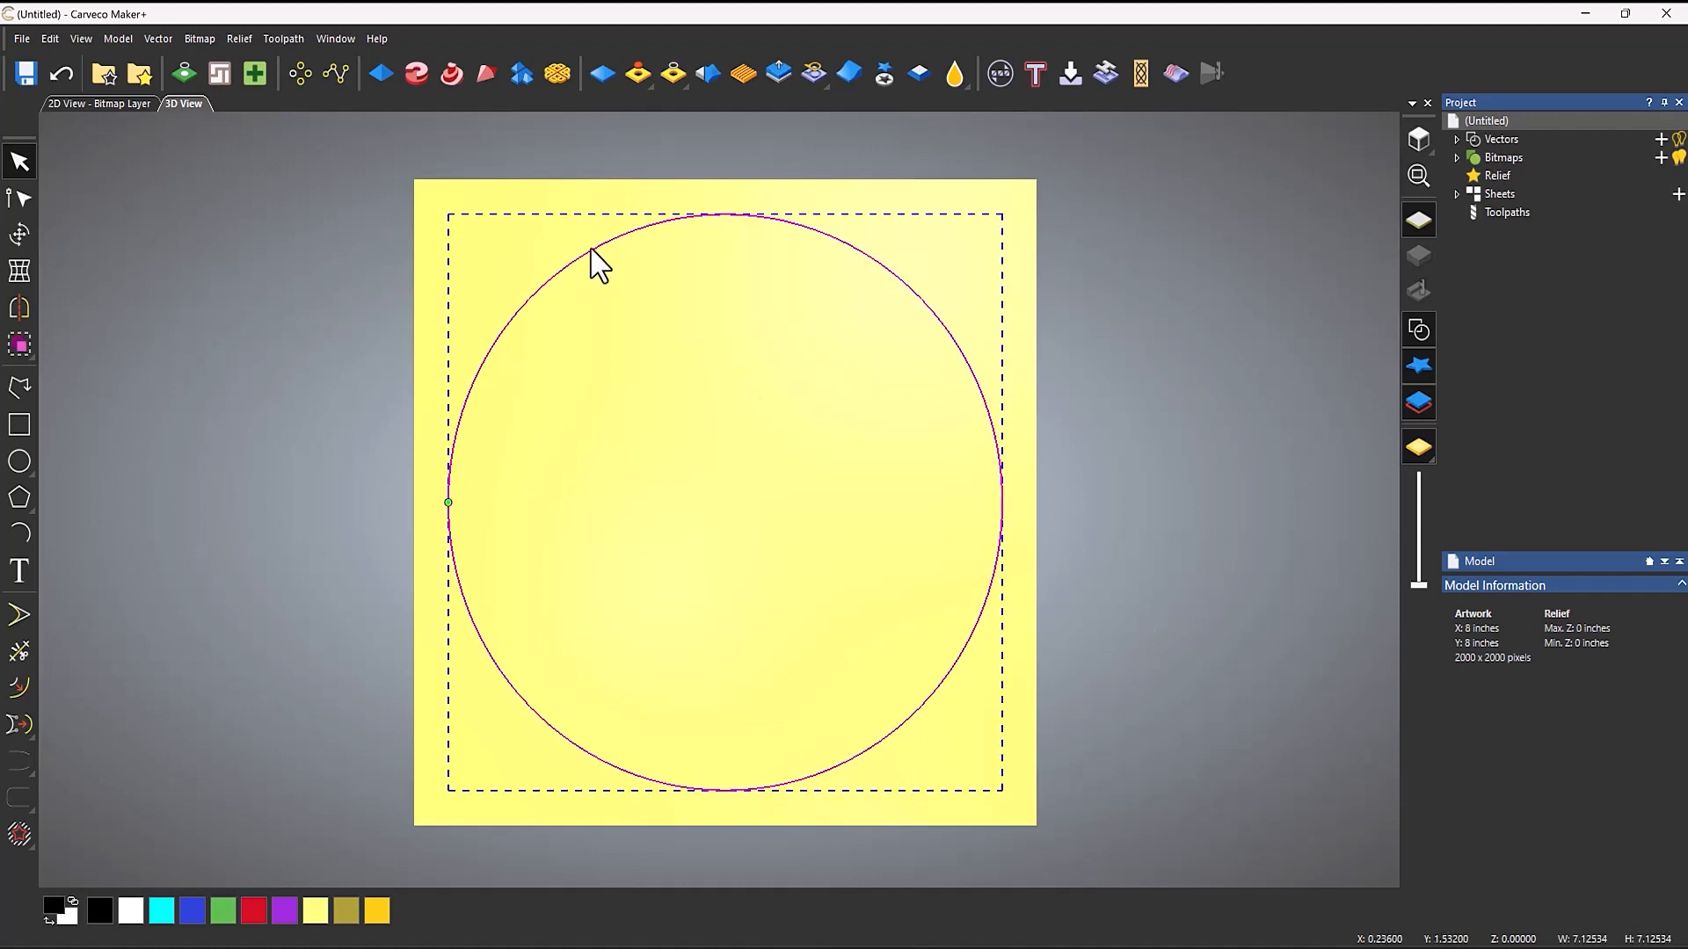
pyautogui.click(380, 74)
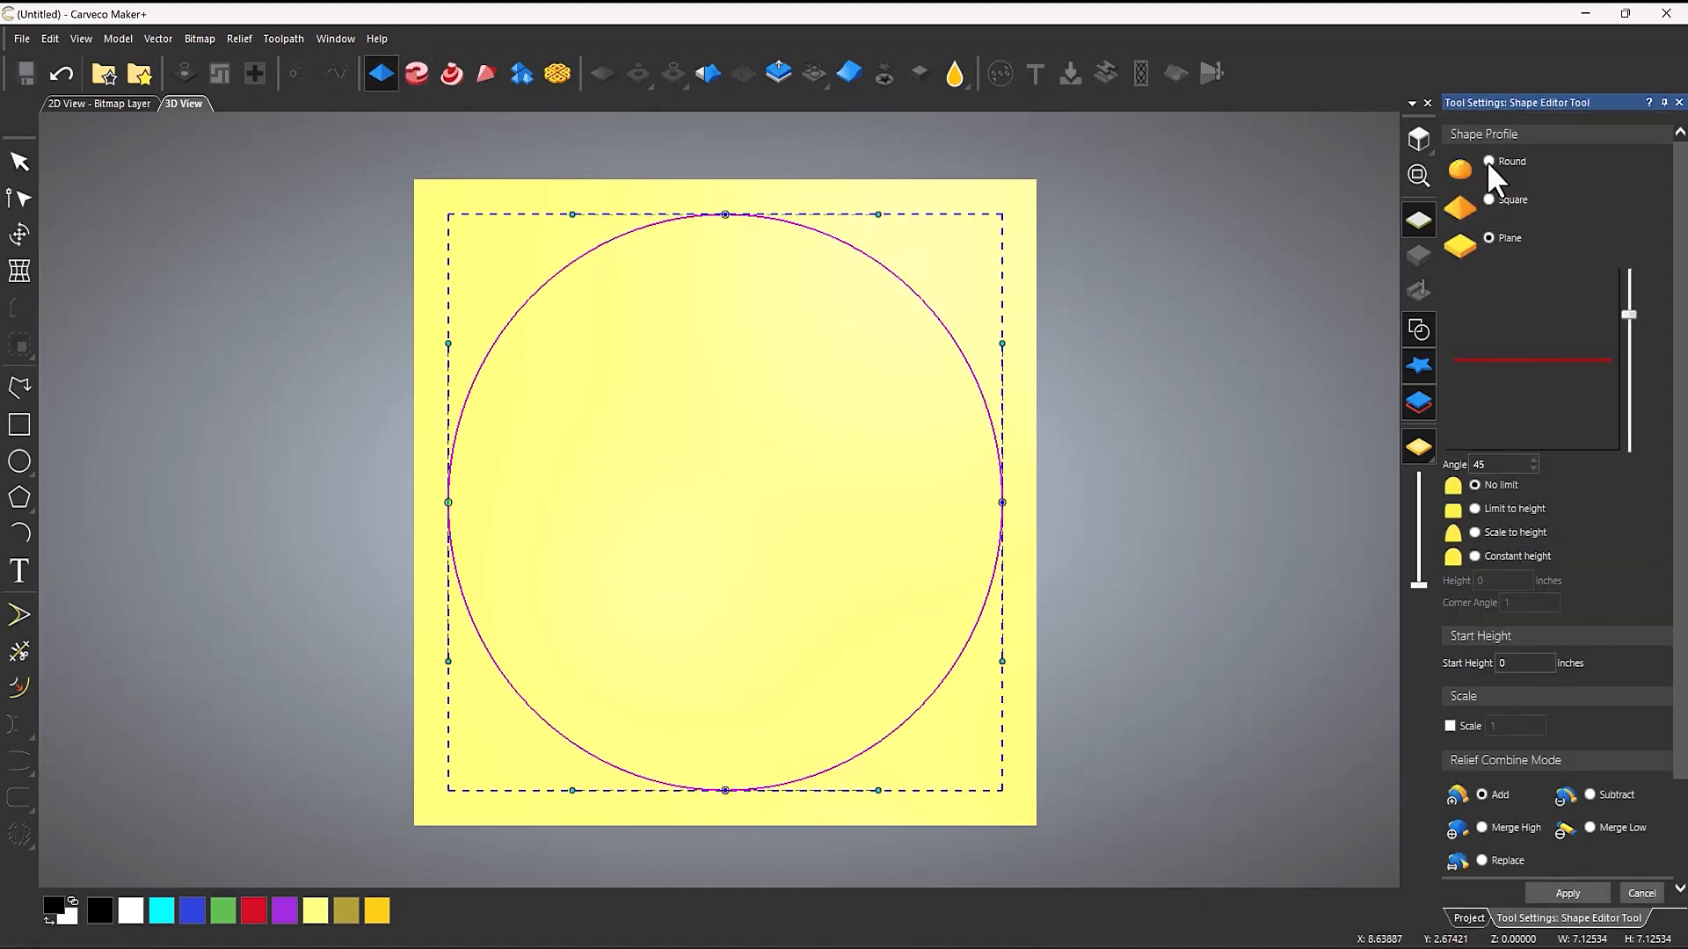
pyautogui.moveTo(885, 466); pyautogui.dragTo(837, 447)
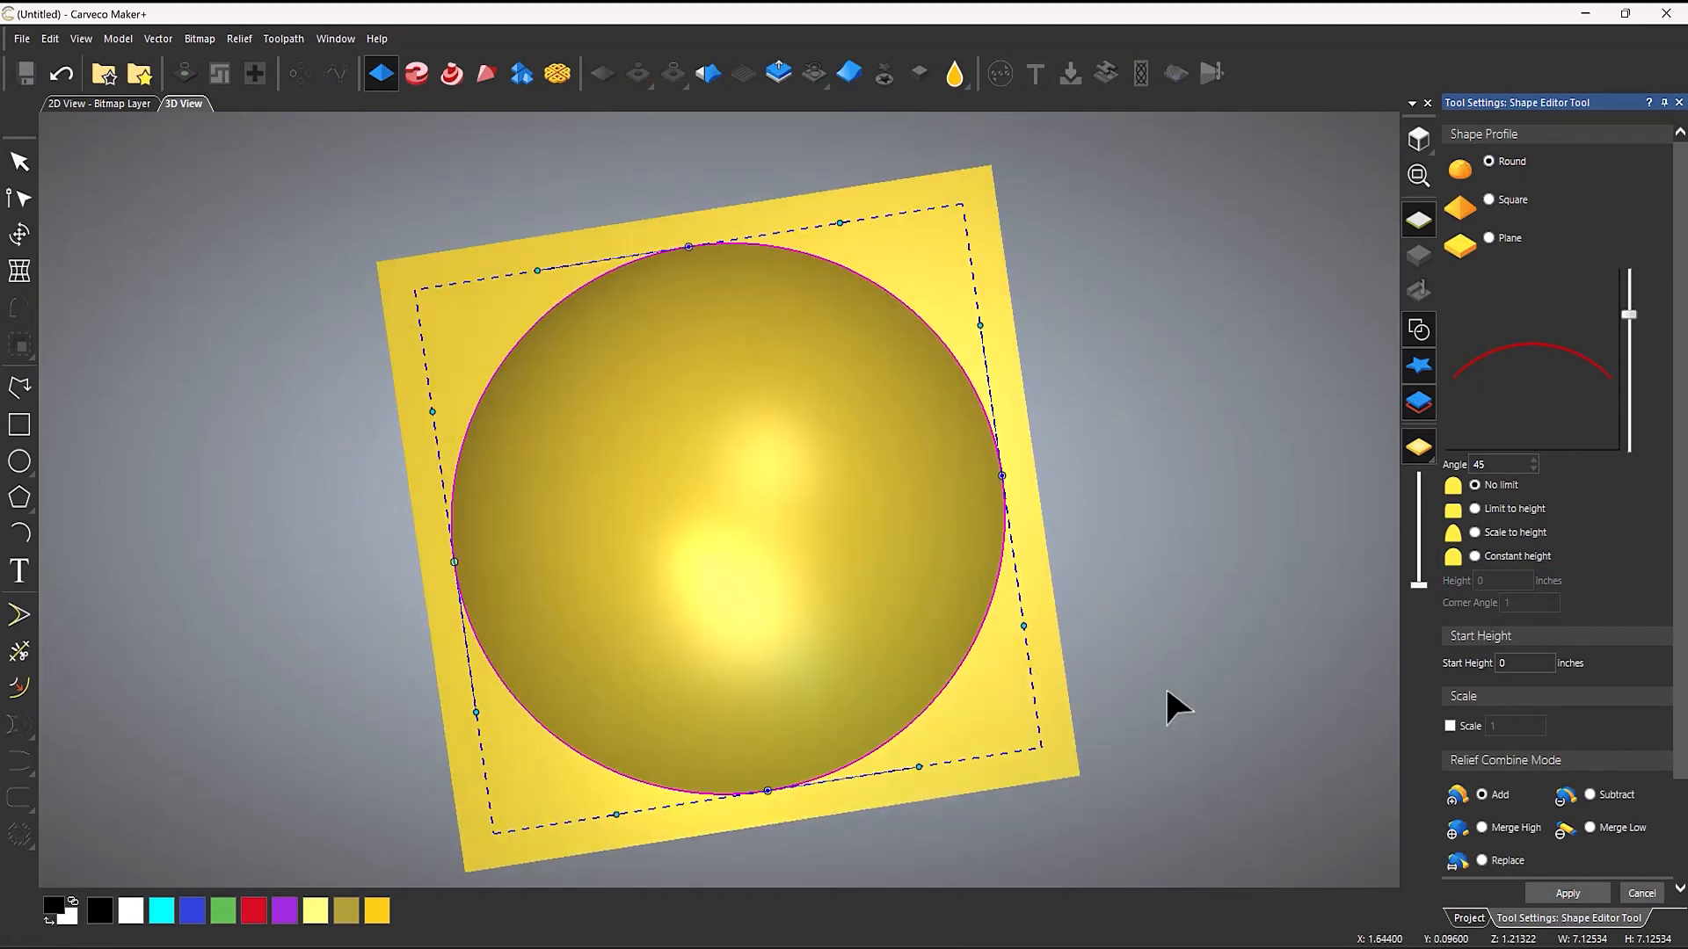
pyautogui.click(1642, 893)
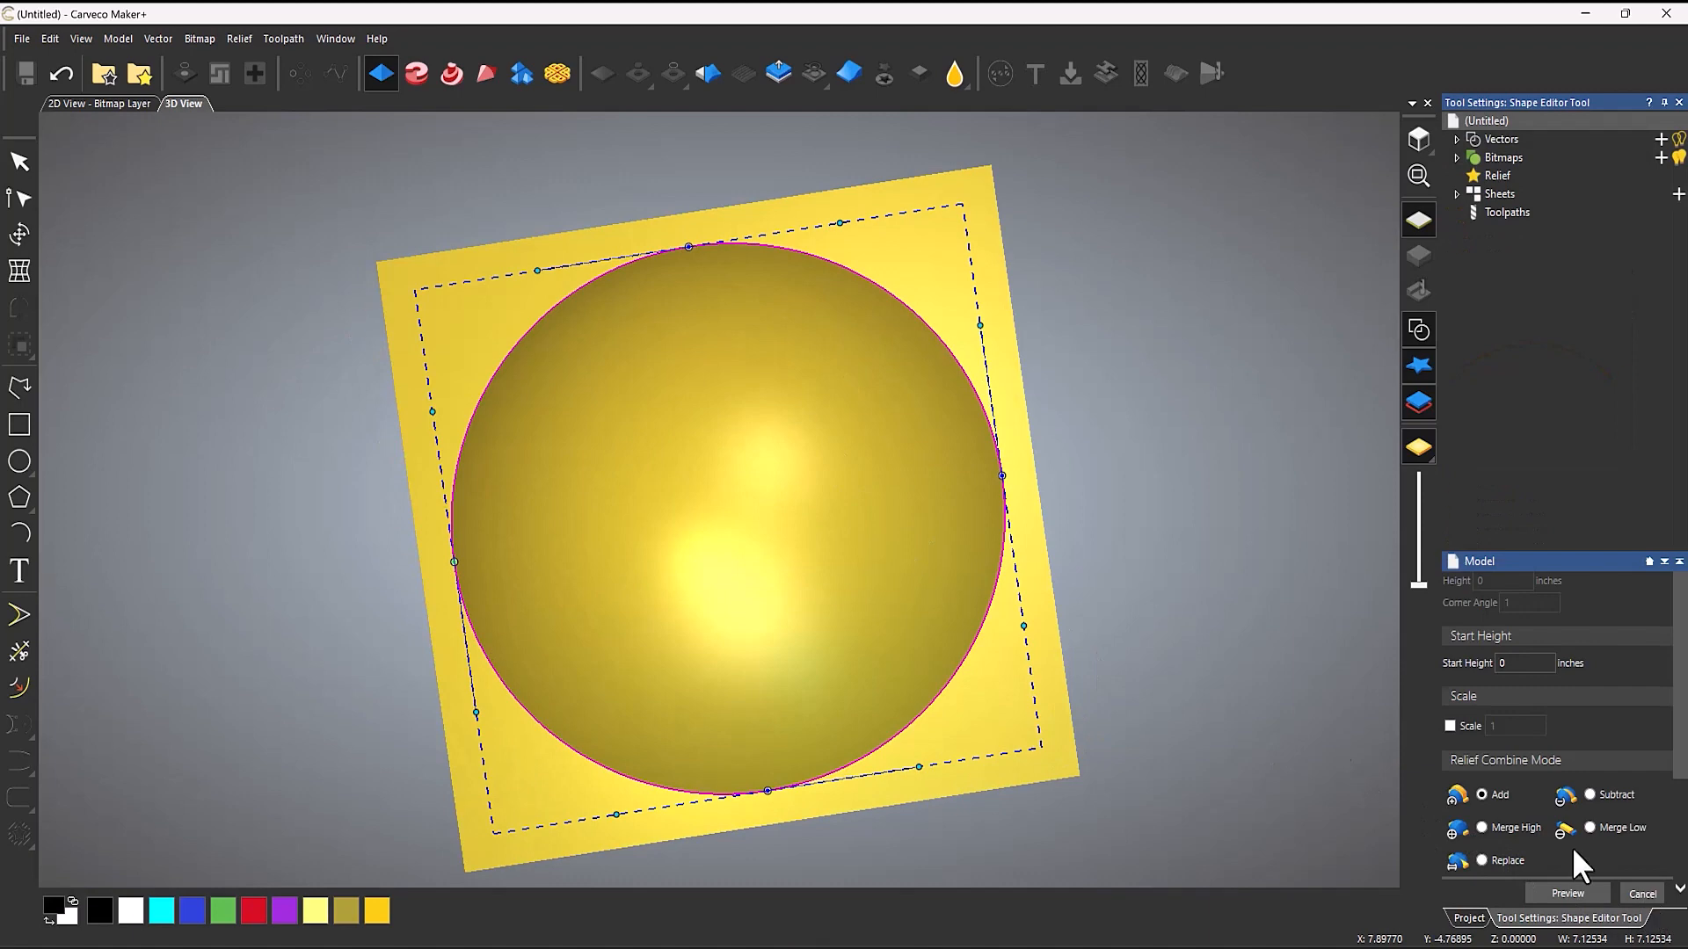
# Draw a rectangle about 6.5 by 1.12 inches across the dome's middle and turn the relief inside it into clipart
pyautogui.click(1417, 138)
pyautogui.click(74, 515)
pyautogui.click(18, 425)
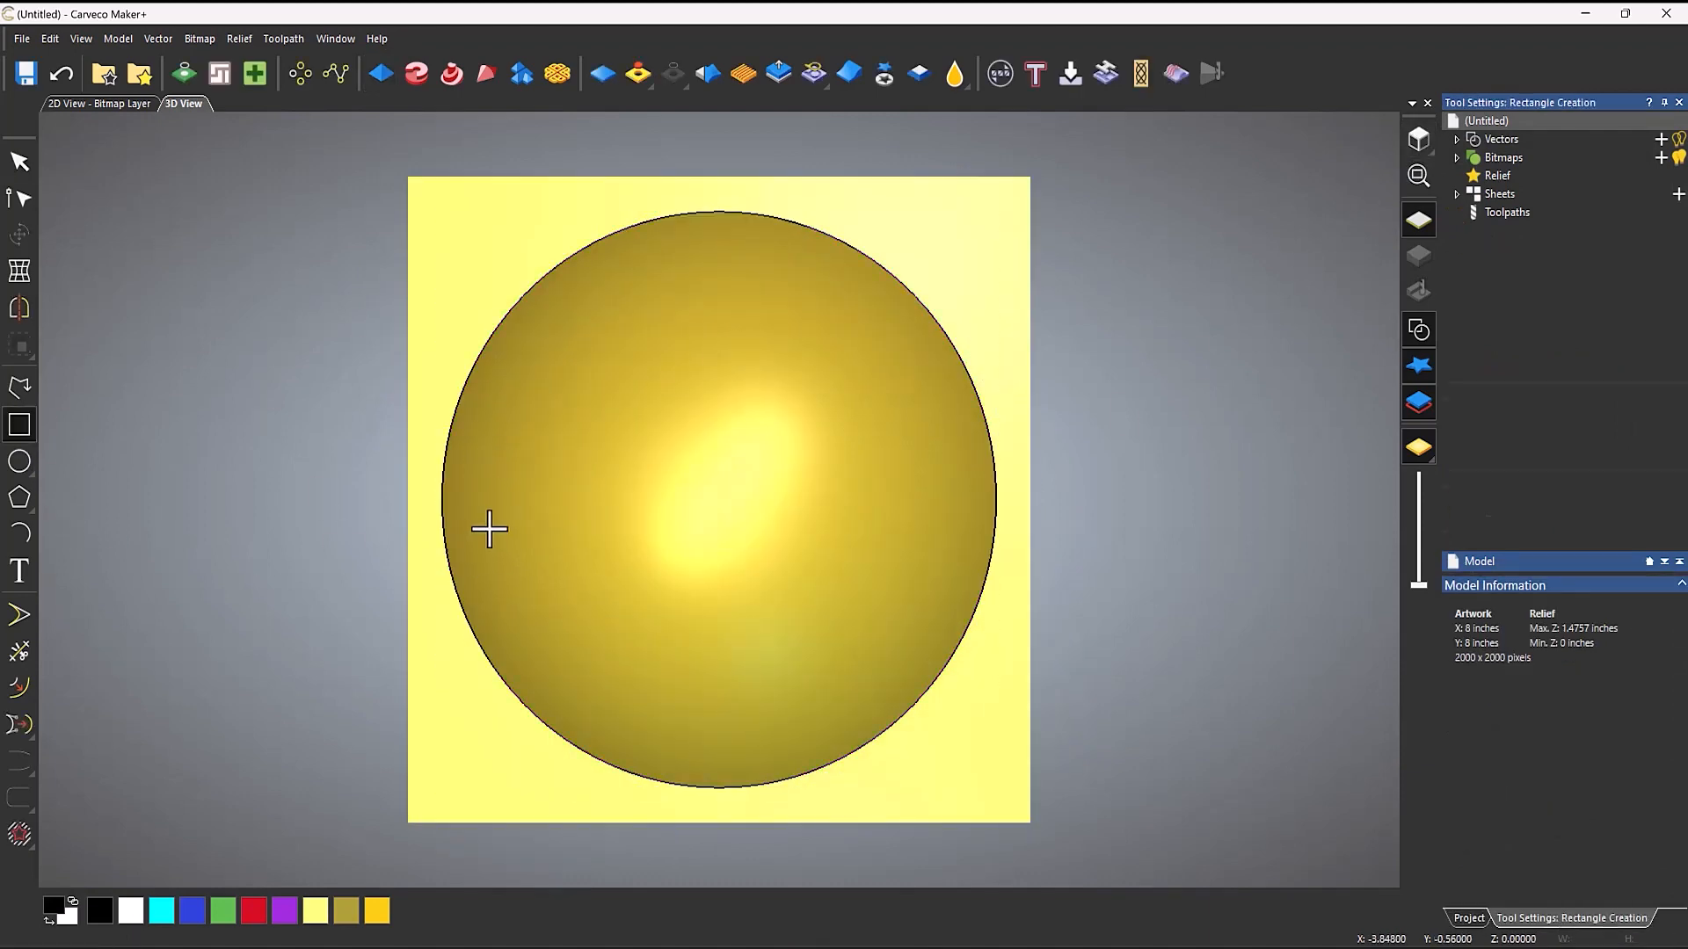
pyautogui.moveTo(459, 449); pyautogui.dragTo(965, 540)
pyautogui.press('Return')
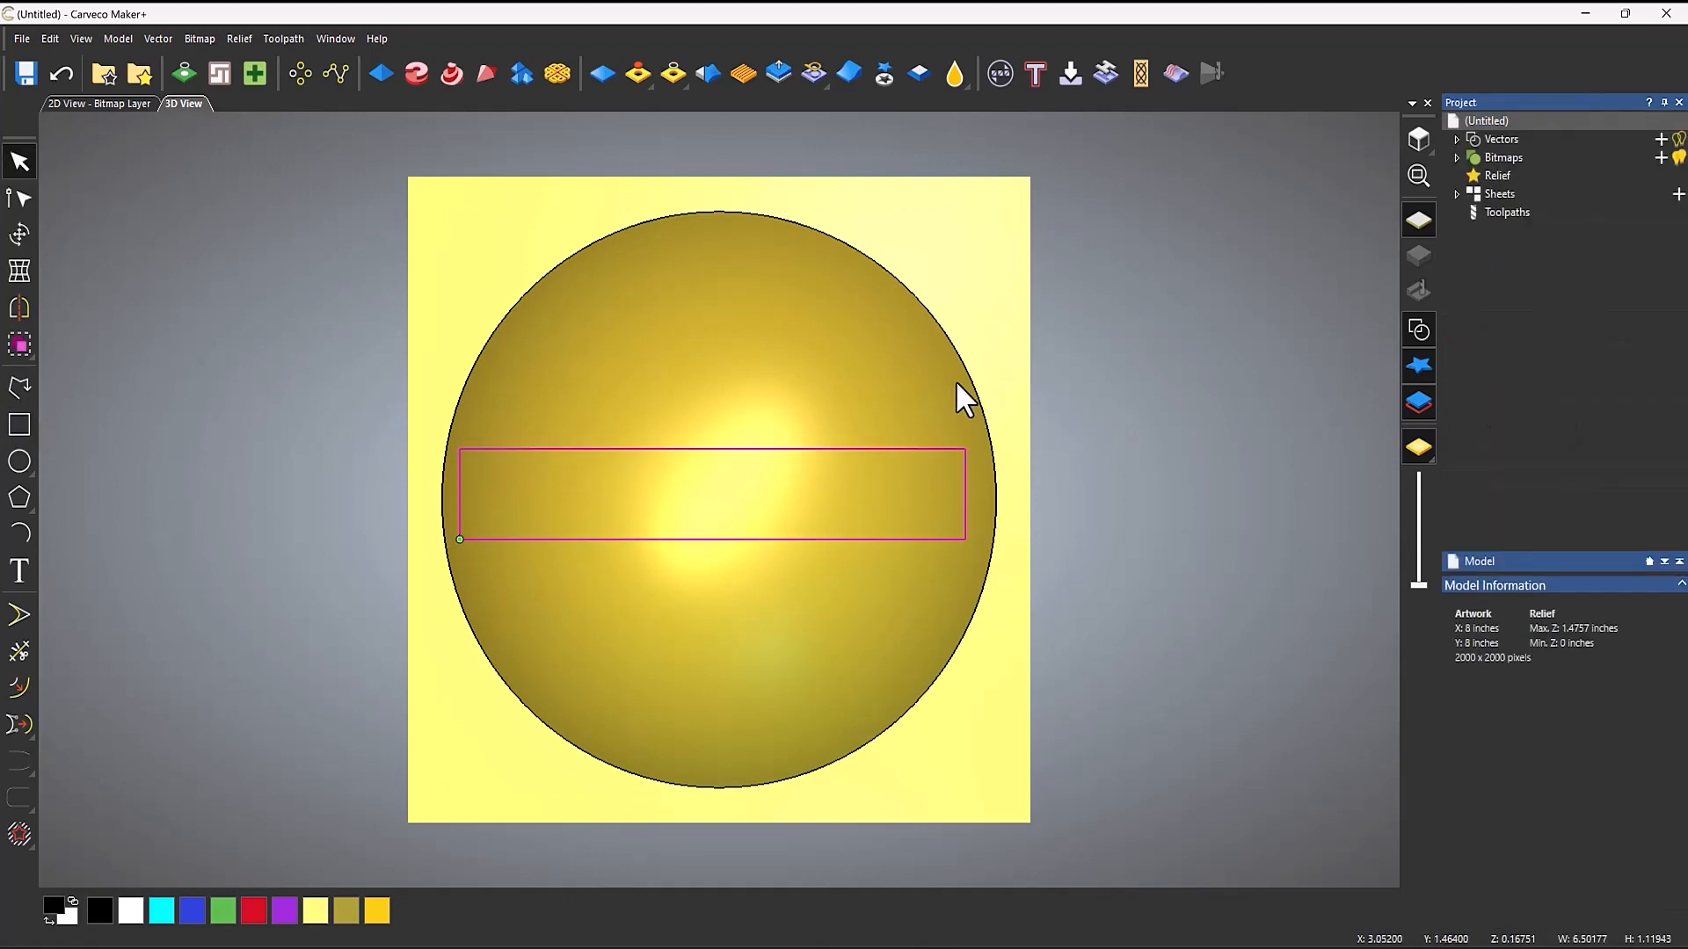
pyautogui.click(885, 75)
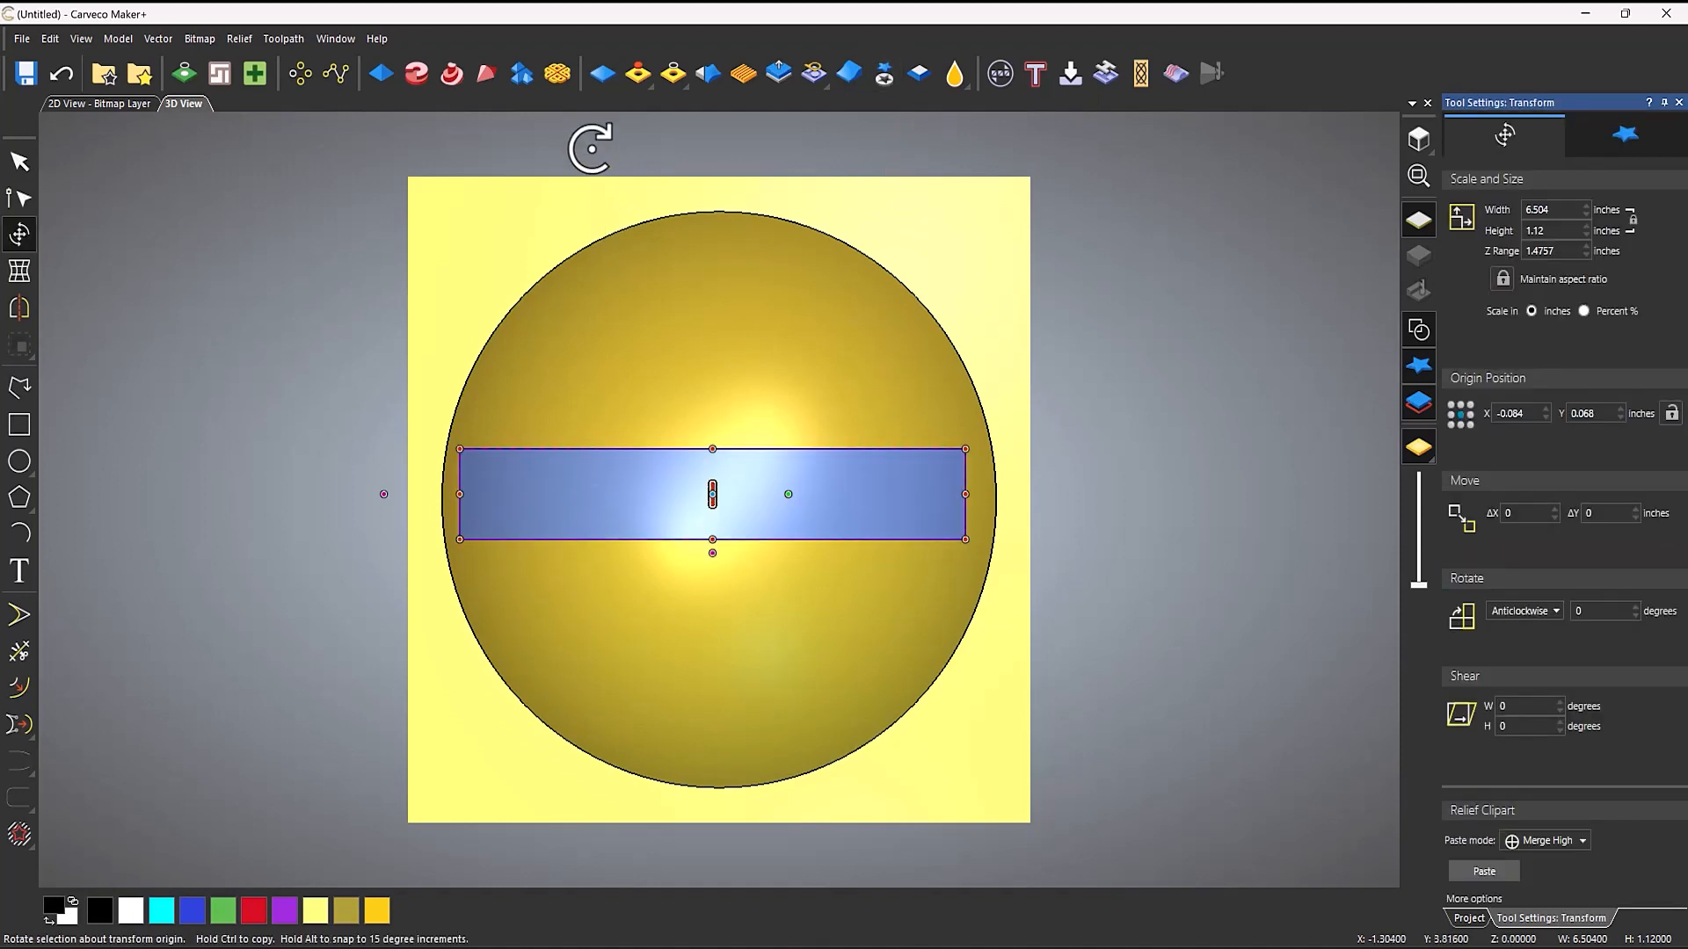
# Reset the relief to zero height and delete the circle vector around the curved clipart strip
pyautogui.click(601, 74)
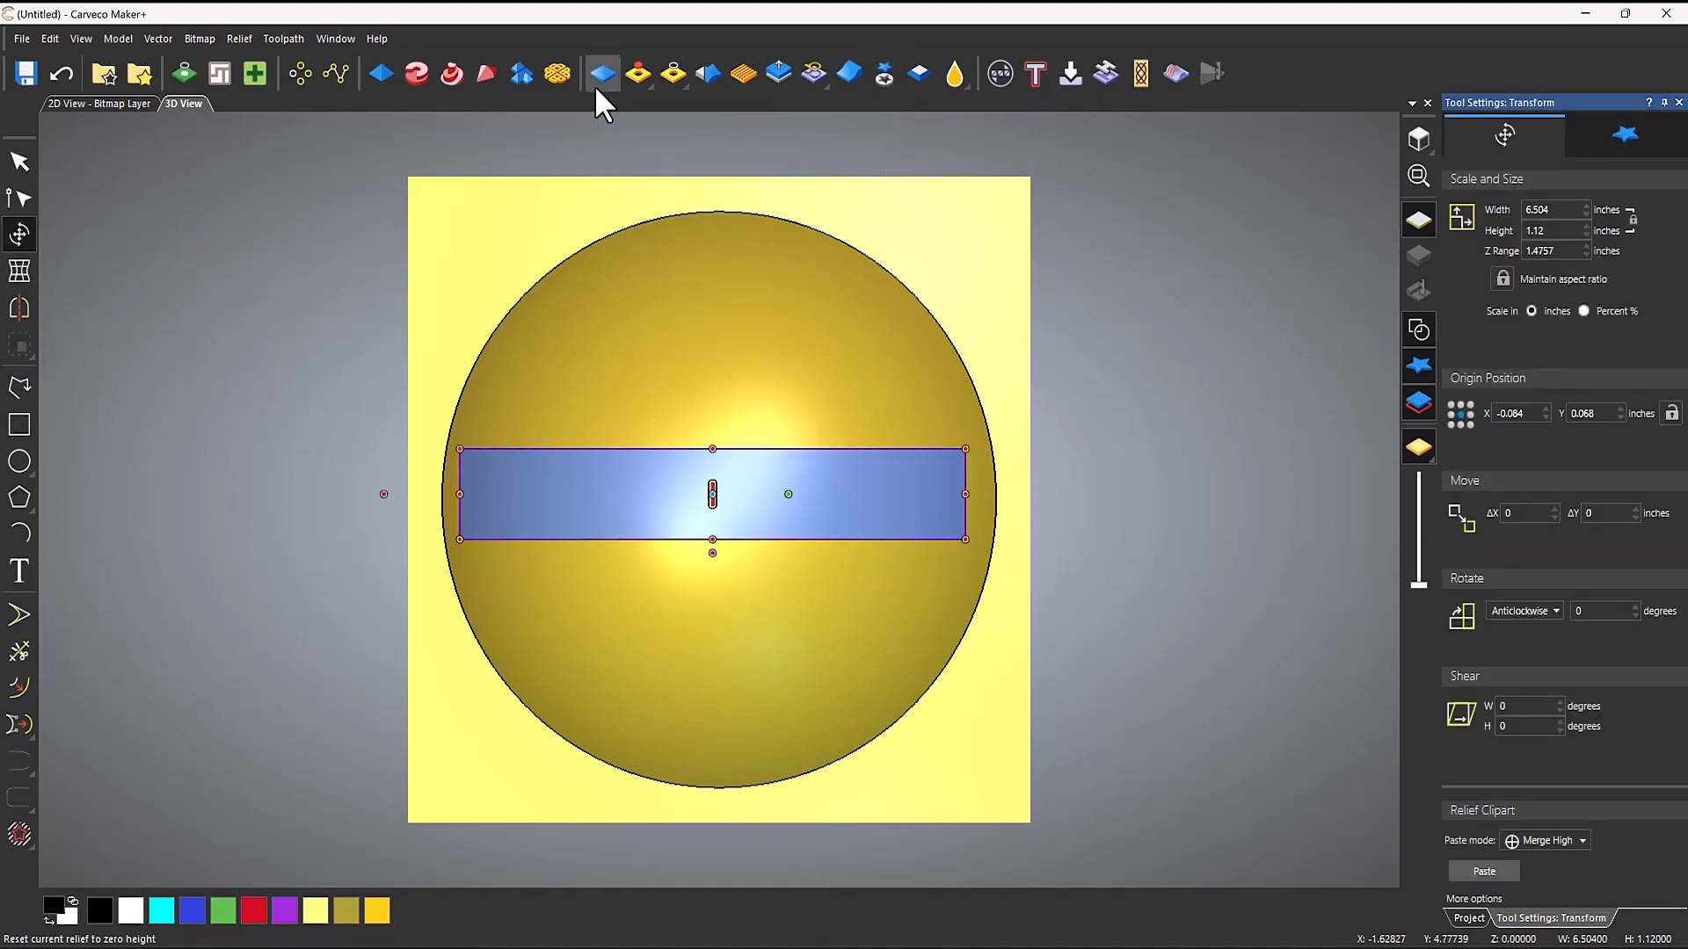
pyautogui.click(771, 320)
pyautogui.click(893, 274)
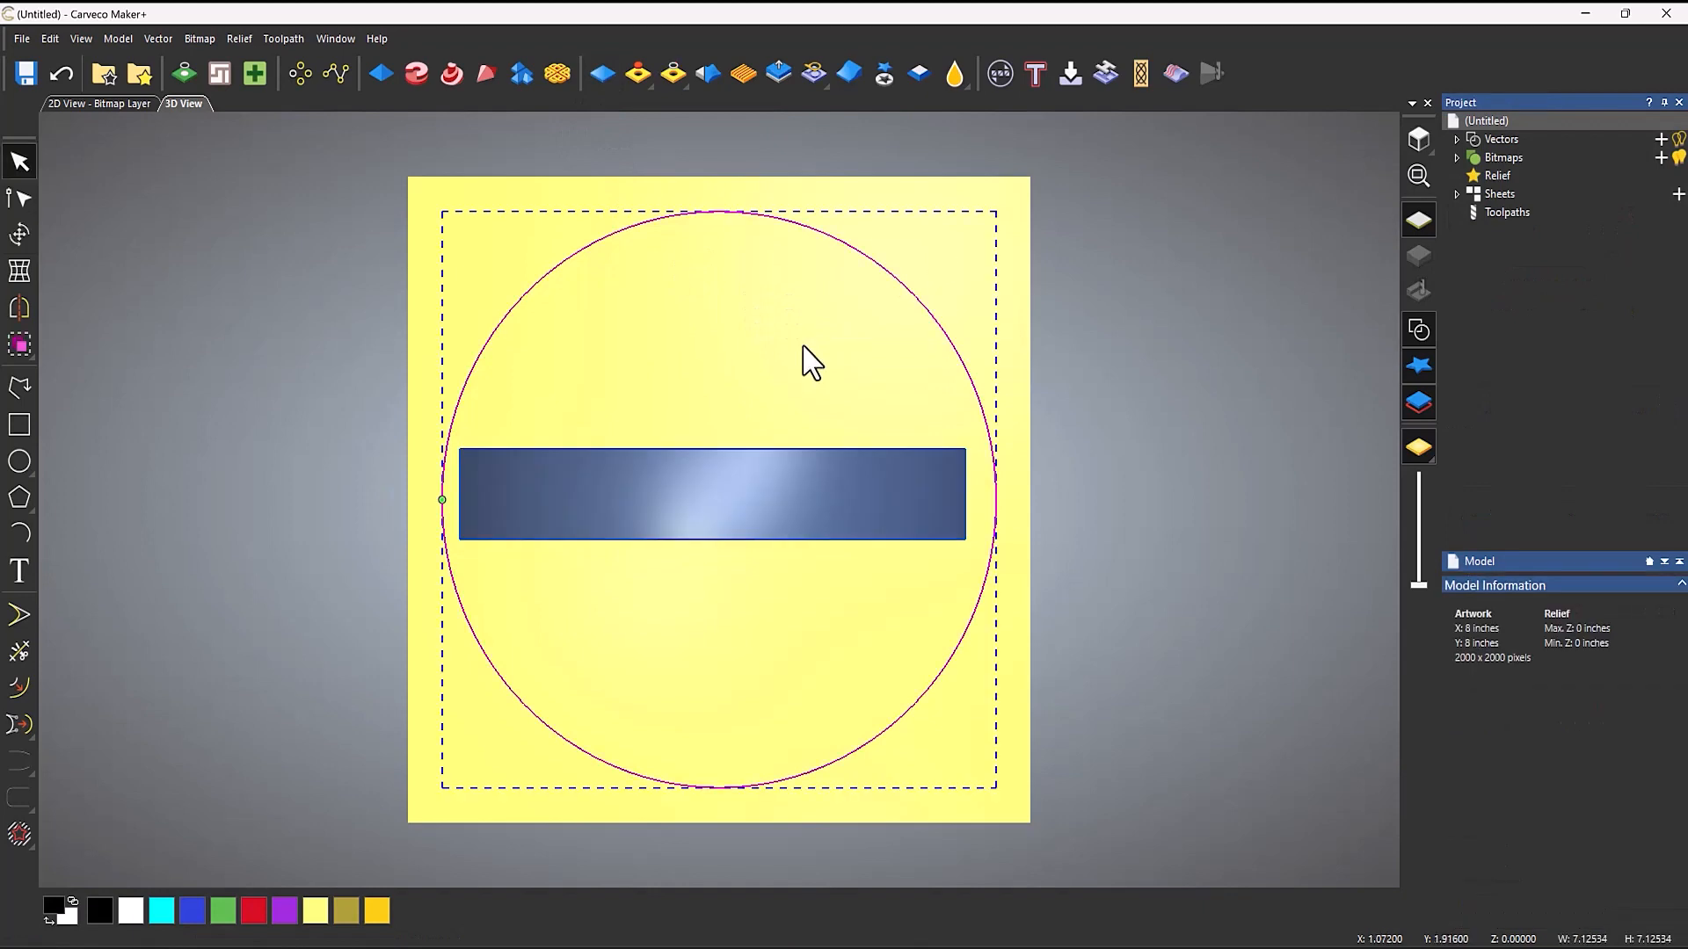
pyautogui.press('Delete')
pyautogui.scroll(2, 867, 621)
pyautogui.moveTo(867, 621); pyautogui.dragTo(772, 429)
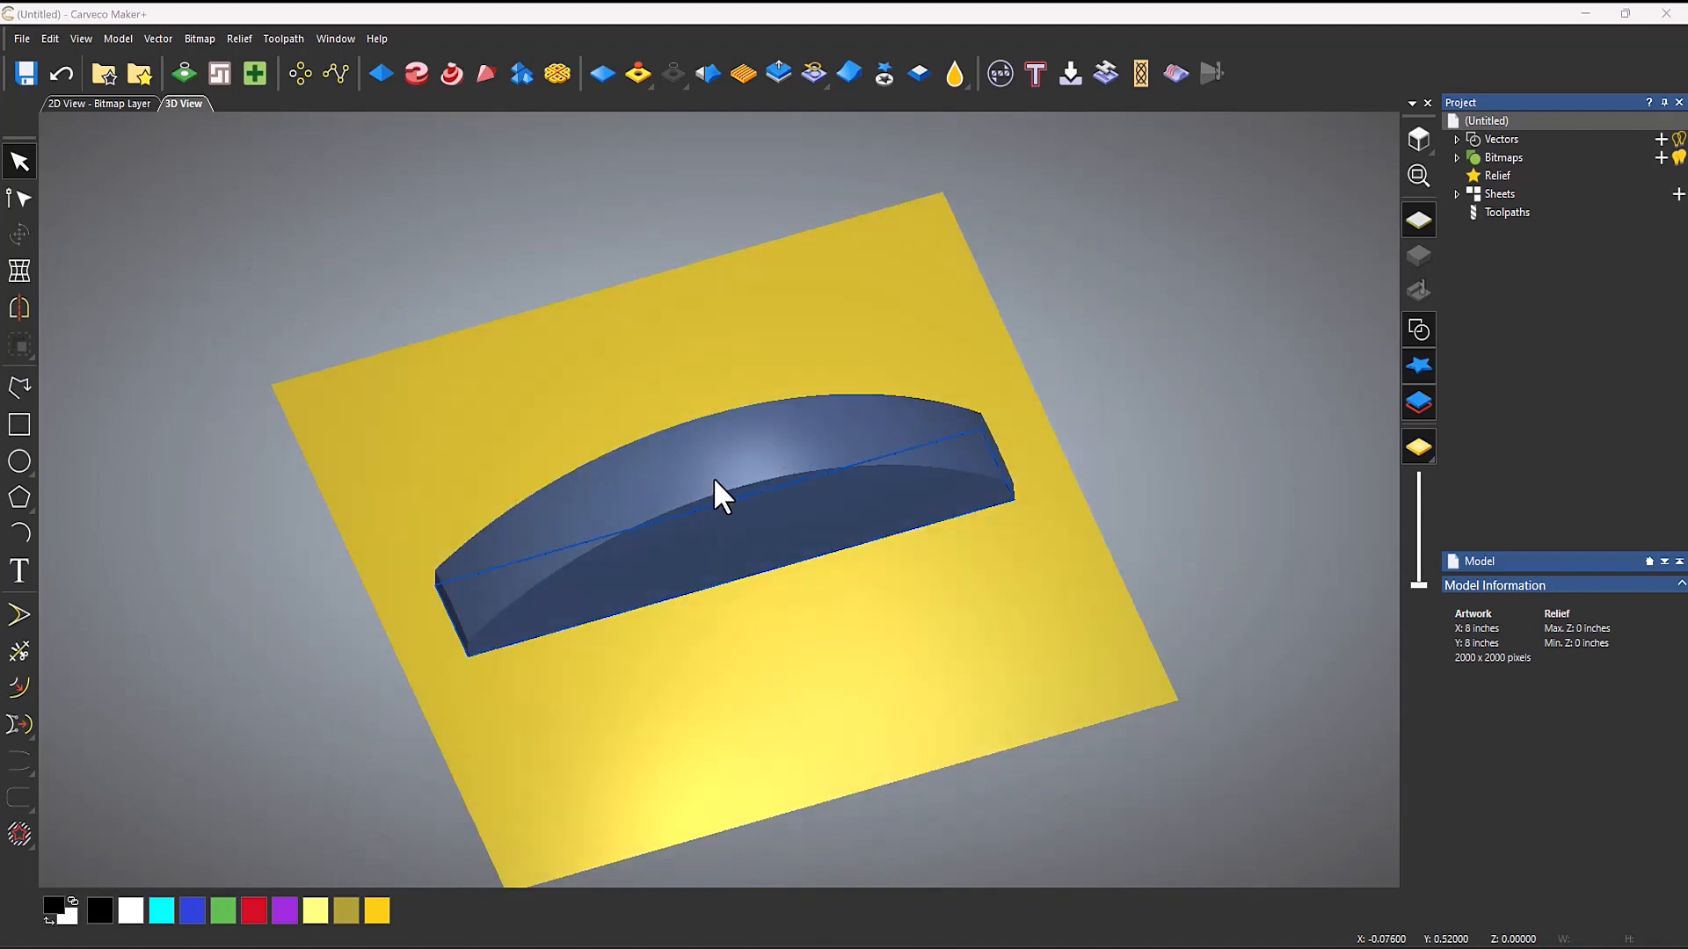
# Reduce the arched clipart strip's Z range to about 0.53 inches with Transform, and close the tool
pyautogui.click(712, 502)
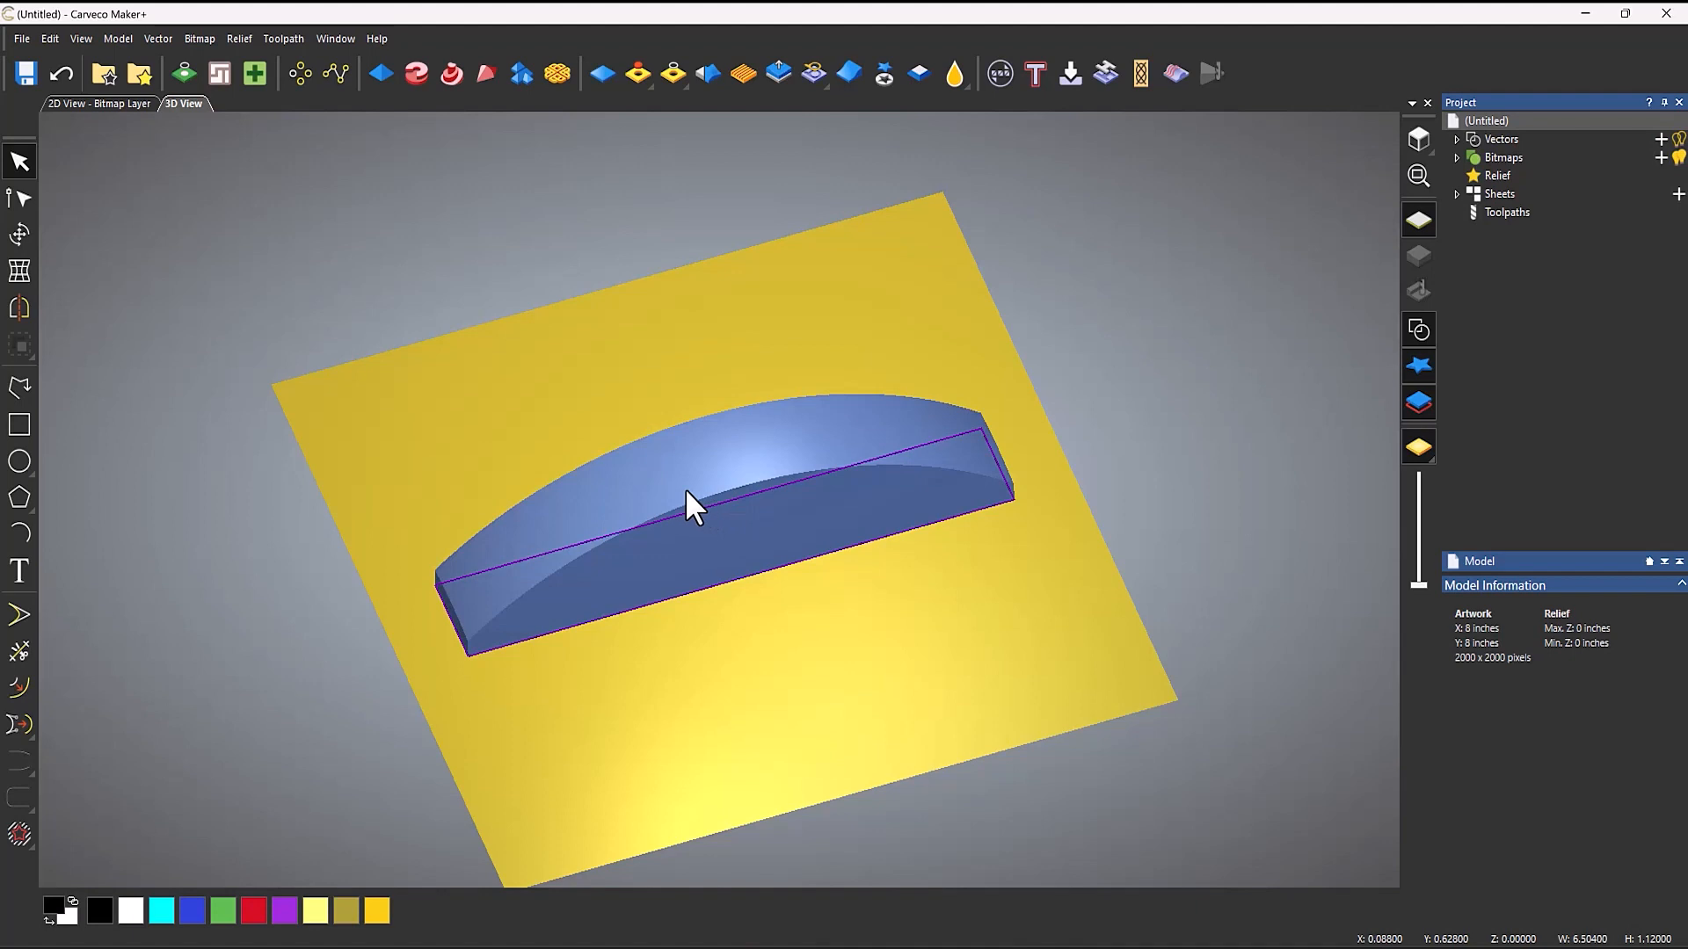
pyautogui.click(19, 231)
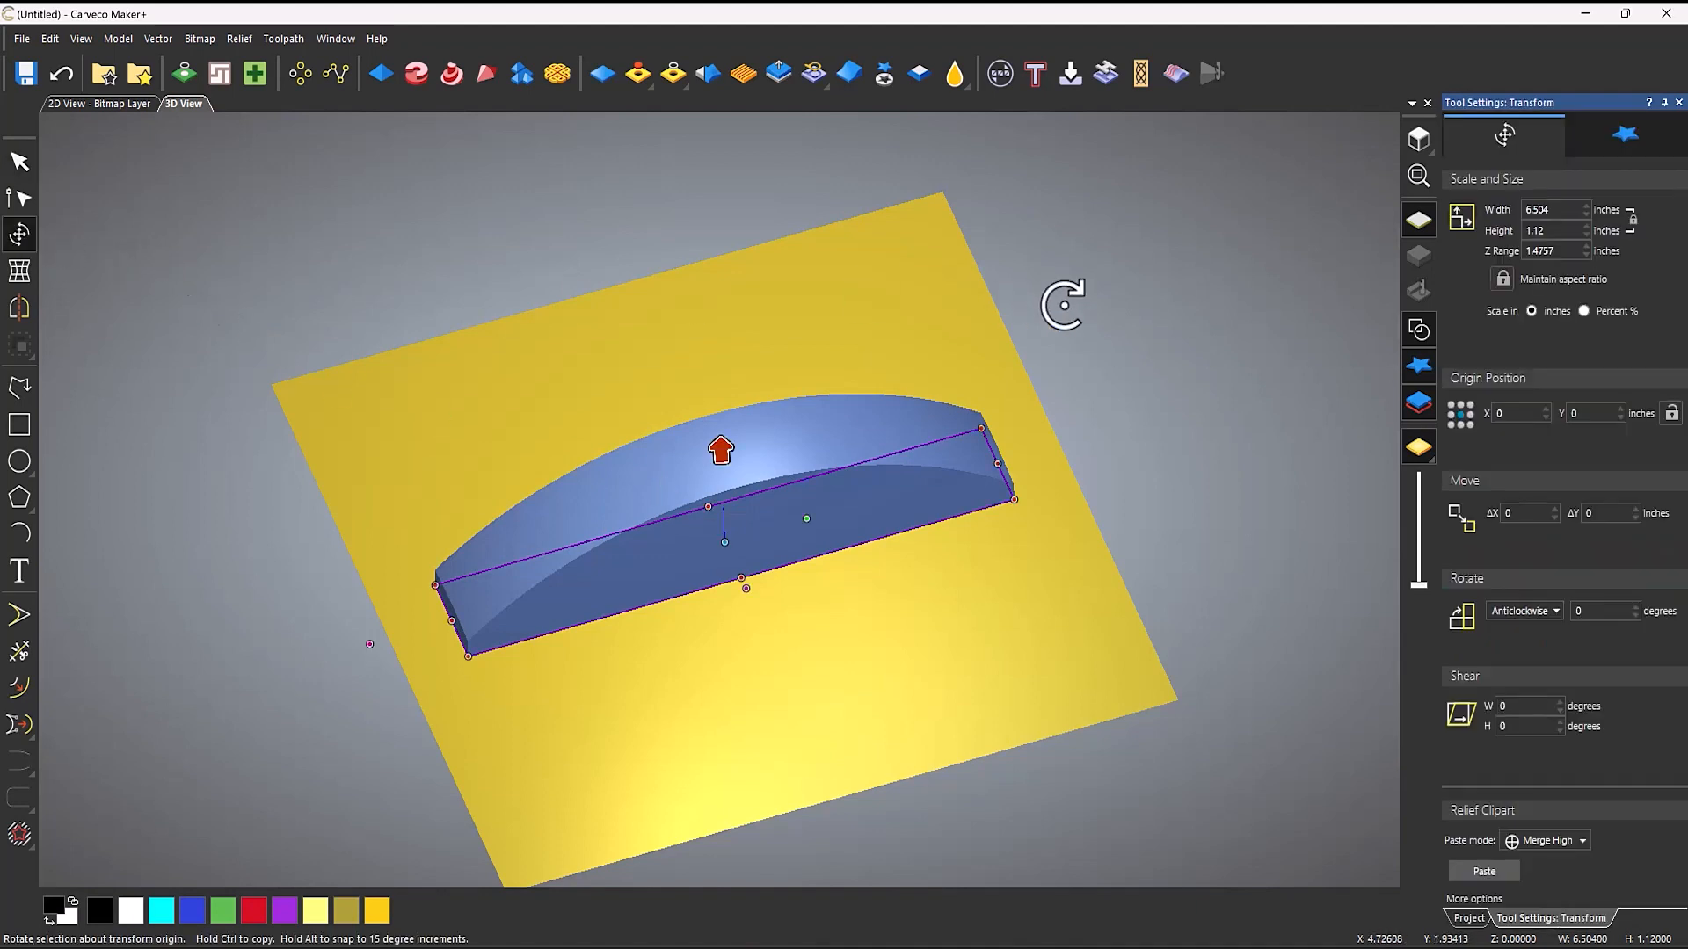
pyautogui.moveTo(721, 451); pyautogui.dragTo(723, 511)
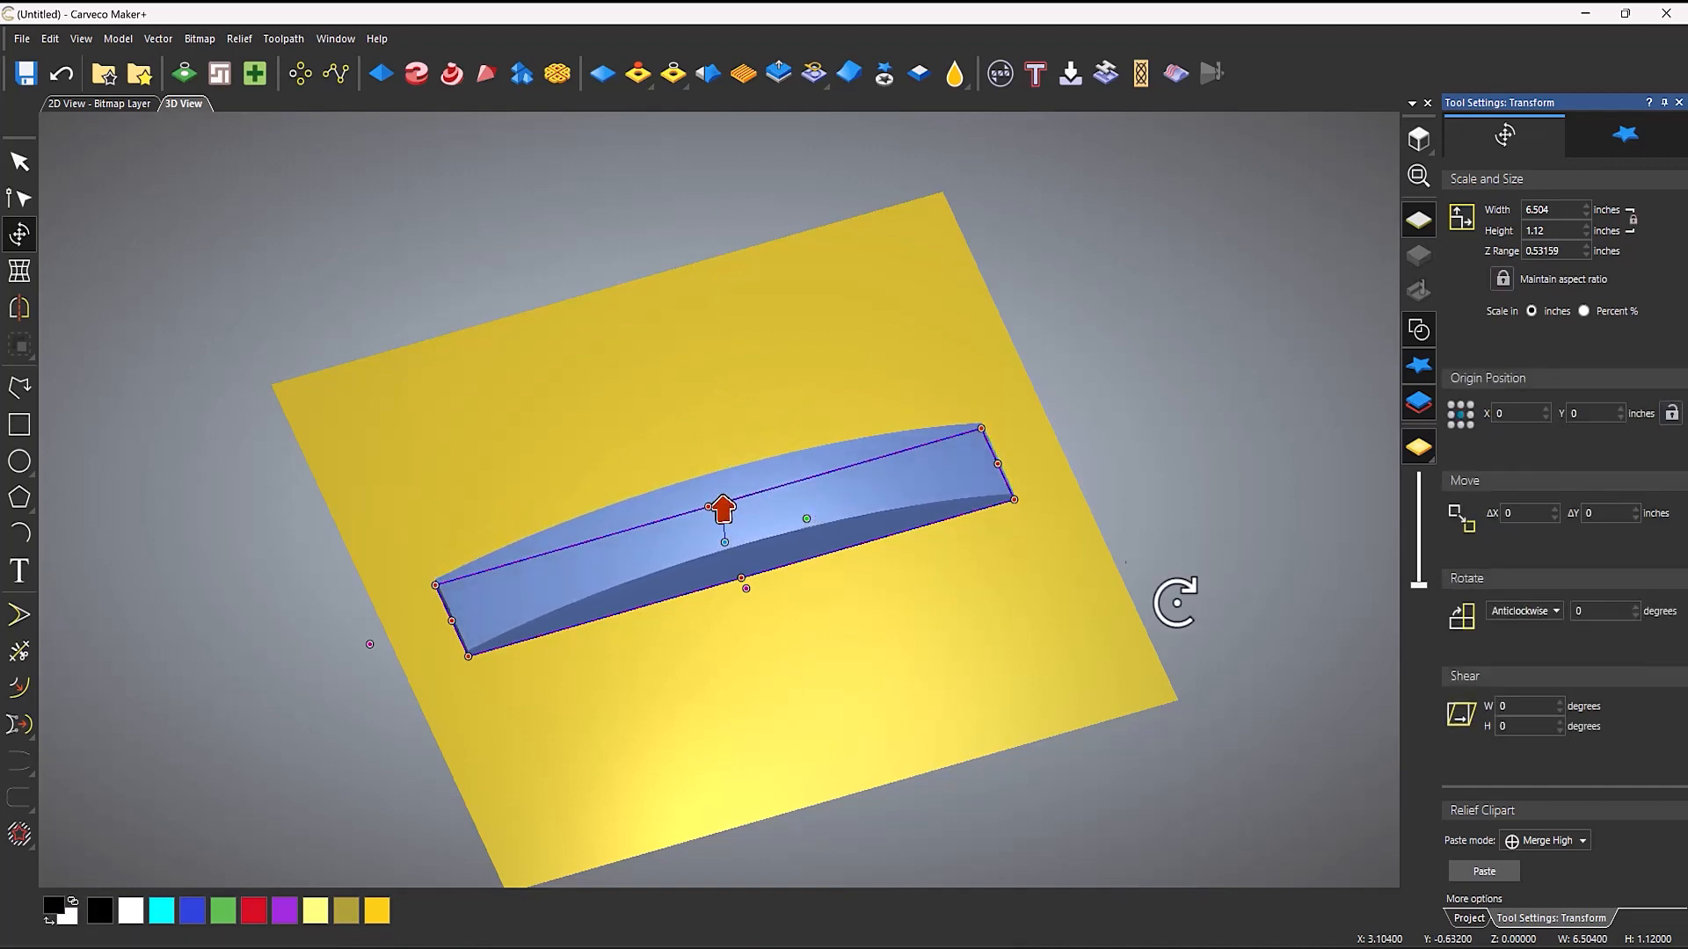
pyautogui.click(1678, 103)
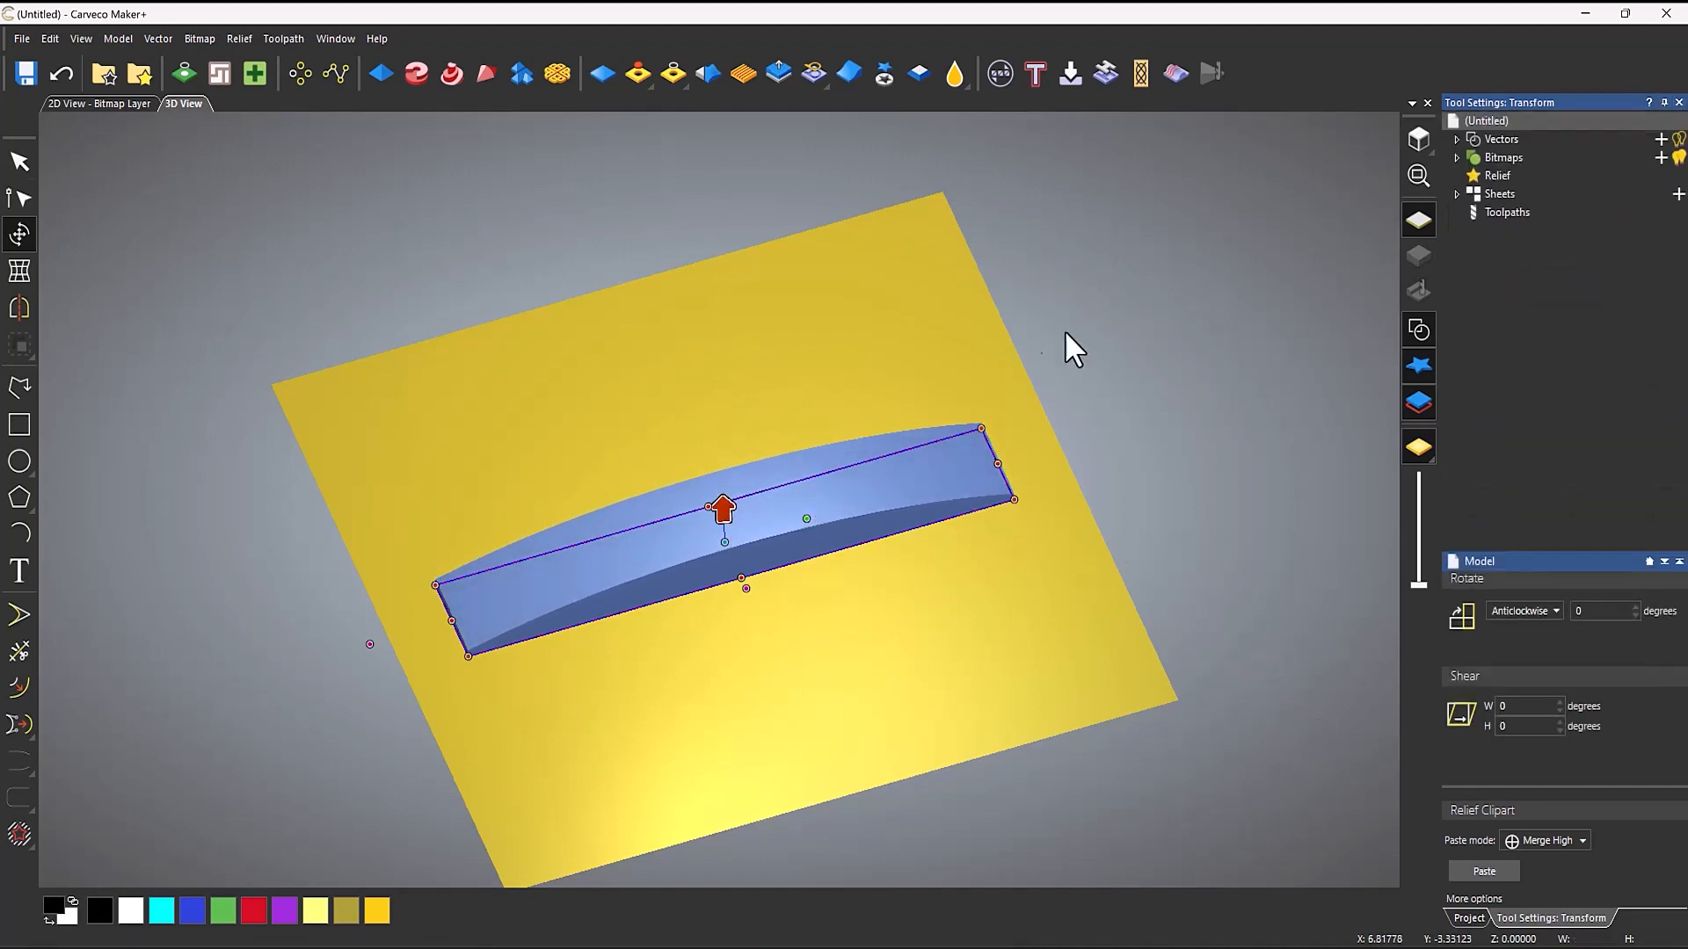
# Start Envelope Distortion on the clipart strip with Maintain Smooth Curves on, and insert four nodes along each long edge, two near each end
pyautogui.click(1414, 142)
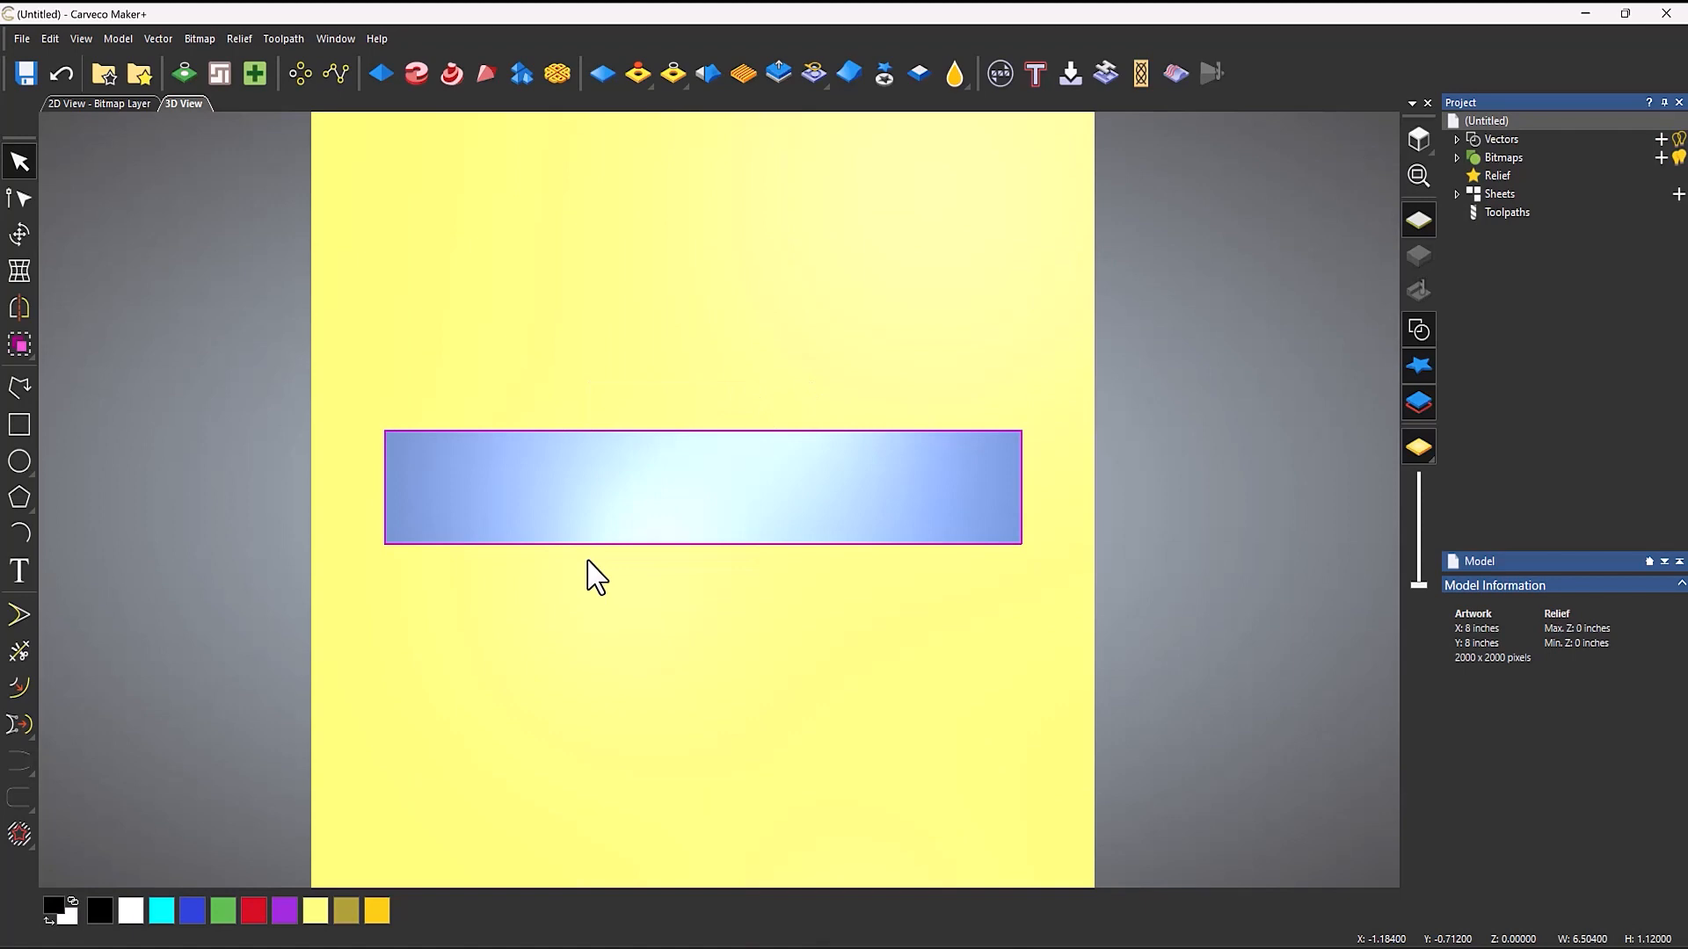
pyautogui.click(23, 273)
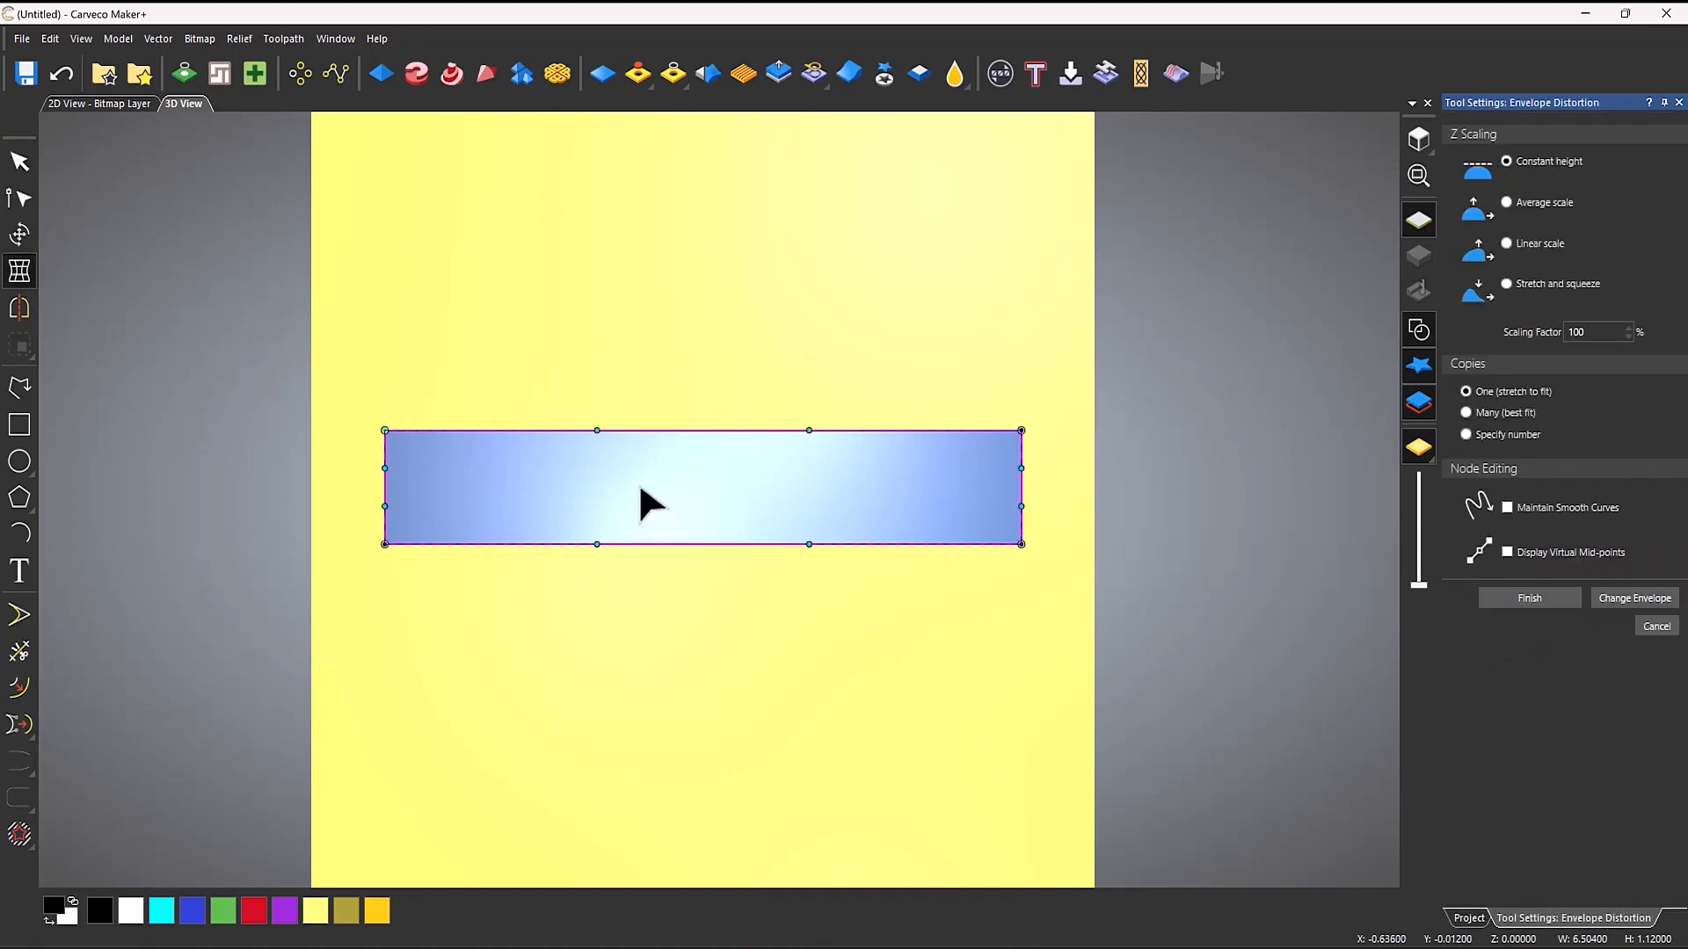
pyautogui.click(1507, 505)
pyautogui.click(490, 544)
pyautogui.click(615, 431)
pyautogui.click(614, 544)
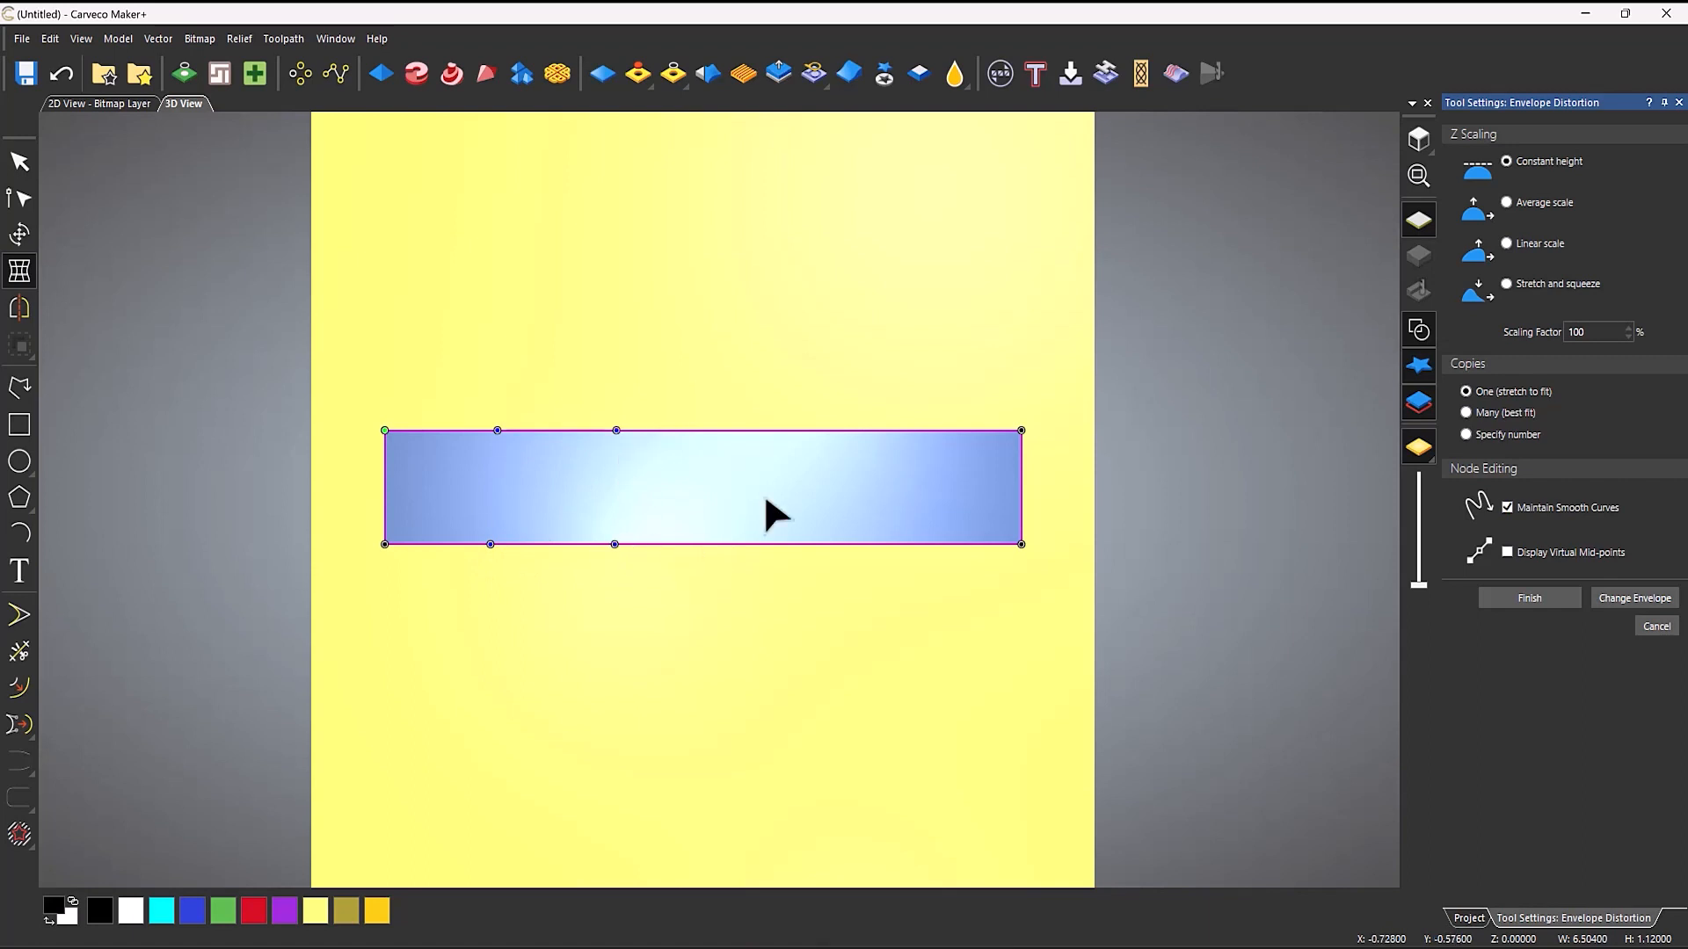
pyautogui.click(831, 430)
pyautogui.click(832, 544)
pyautogui.click(934, 430)
pyautogui.click(937, 545)
# Shift the inner node pair near the left end down and outward, and the one near the right end up and outward, forming folded ribbon ends
pyautogui.moveTo(611, 542); pyautogui.dragTo(440, 617)
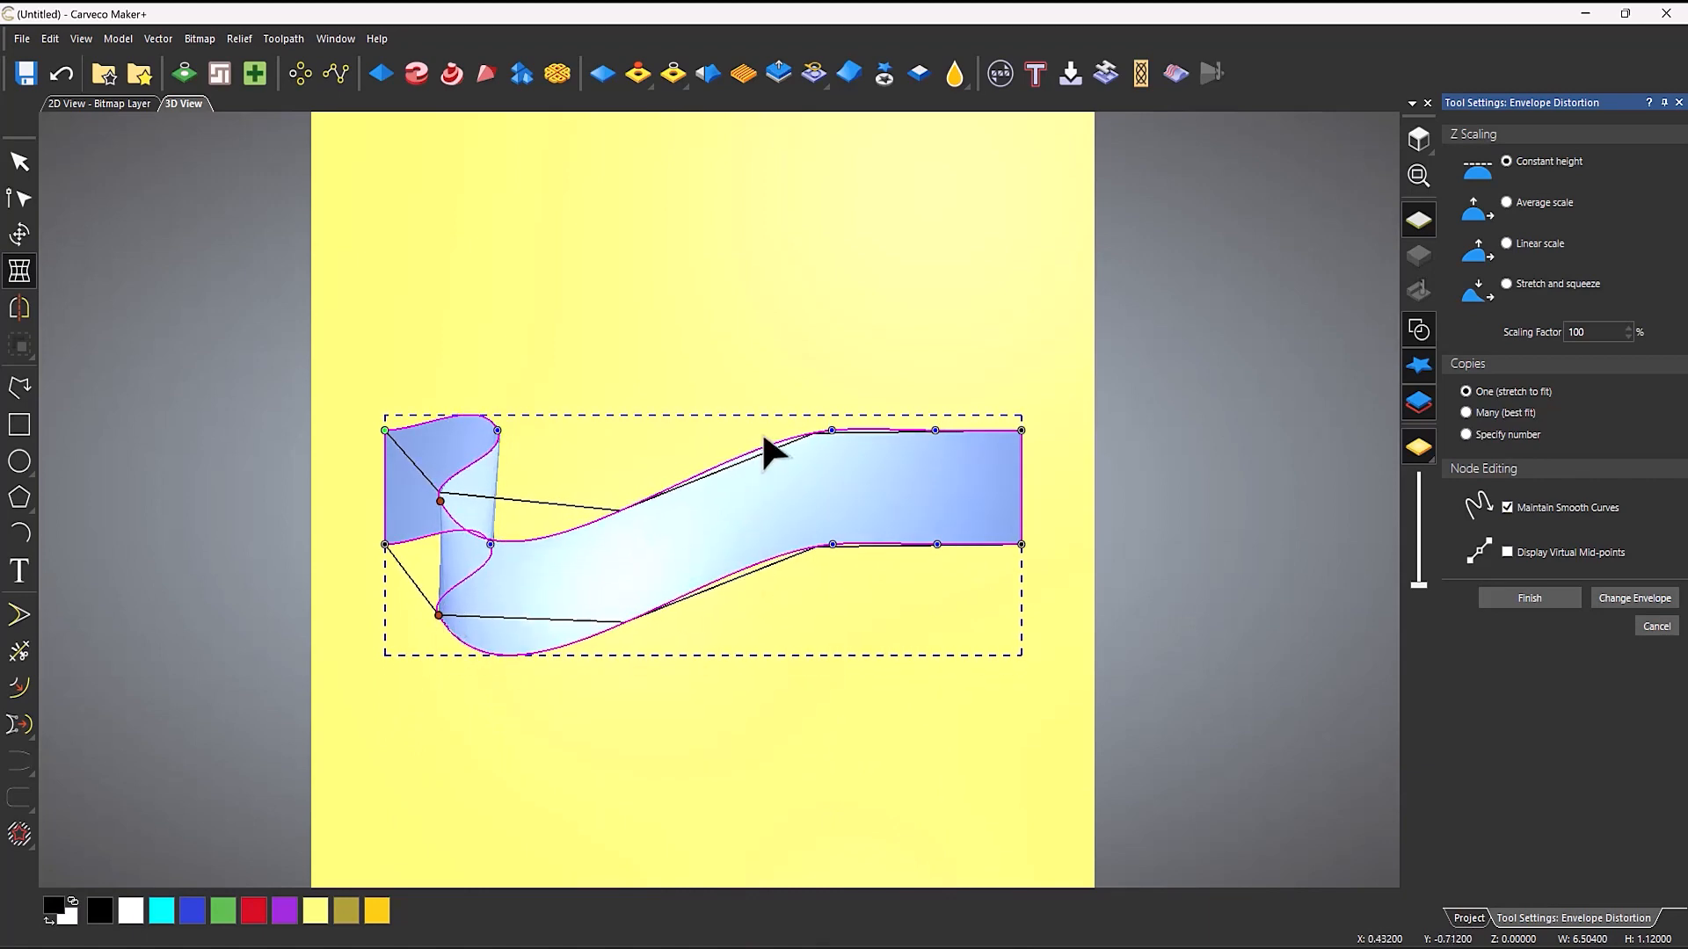
pyautogui.moveTo(777, 350); pyautogui.dragTo(852, 655)
pyautogui.moveTo(834, 544); pyautogui.dragTo(974, 426)
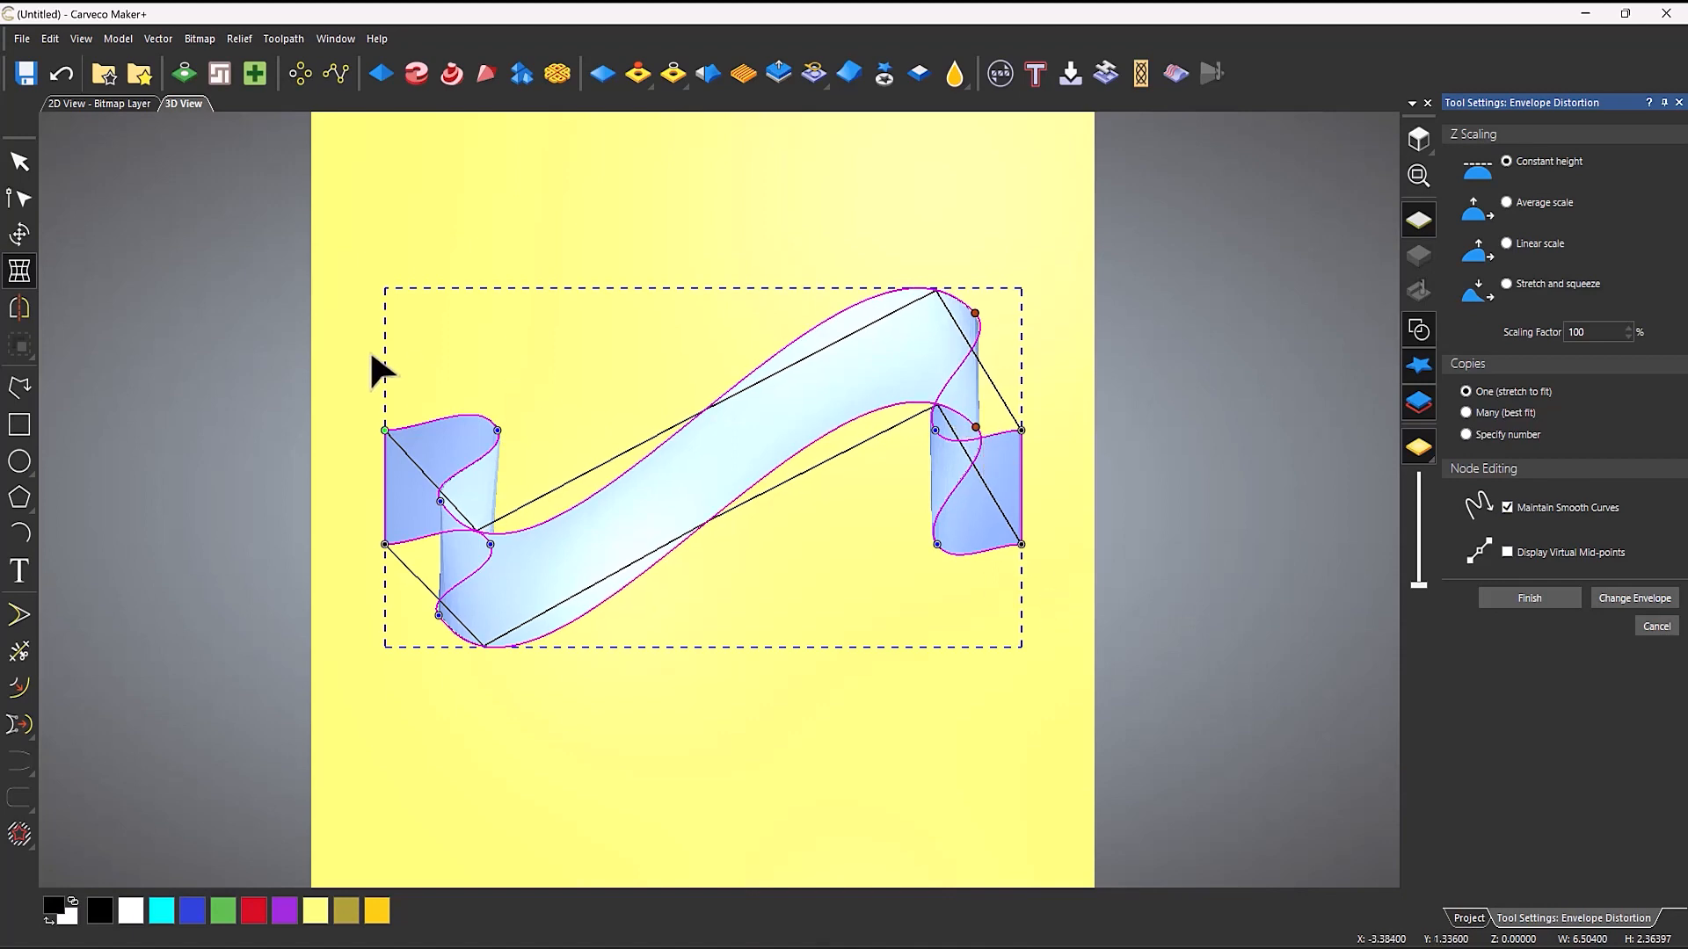
# Turn off Maintain Smooth Curves and bend the ribbon's left end inward, curving the adjoining left fold with the node handles
pyautogui.scroll(1, 440, 501)
pyautogui.scroll(1, 440, 497)
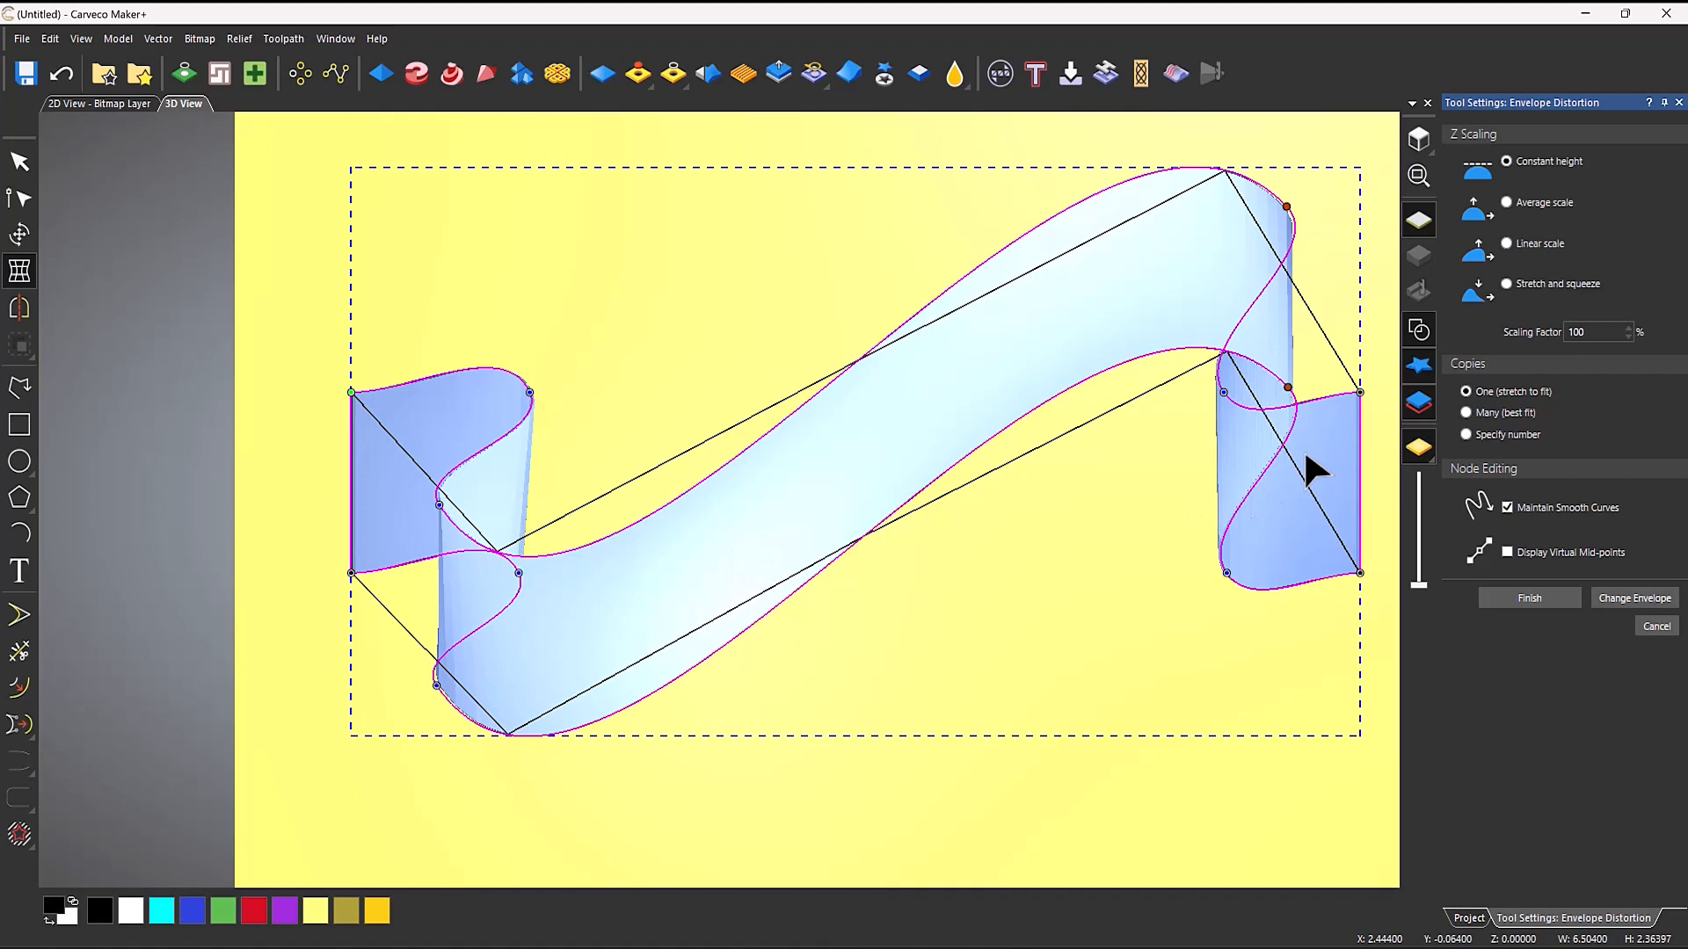
pyautogui.click(1510, 507)
pyautogui.moveTo(350, 451)
pyautogui.mouseDown()
pyautogui.moveTo(380, 482)
pyautogui.moveTo(427, 485)
pyautogui.moveTo(404, 475)
pyautogui.moveTo(350, 508)
pyautogui.moveTo(373, 520)
pyautogui.mouseUp()
pyautogui.moveTo(549, 435)
pyautogui.mouseDown()
pyautogui.moveTo(527, 448)
pyautogui.moveTo(535, 419)
pyautogui.mouseUp()
pyautogui.scroll(-1, 570, 525)
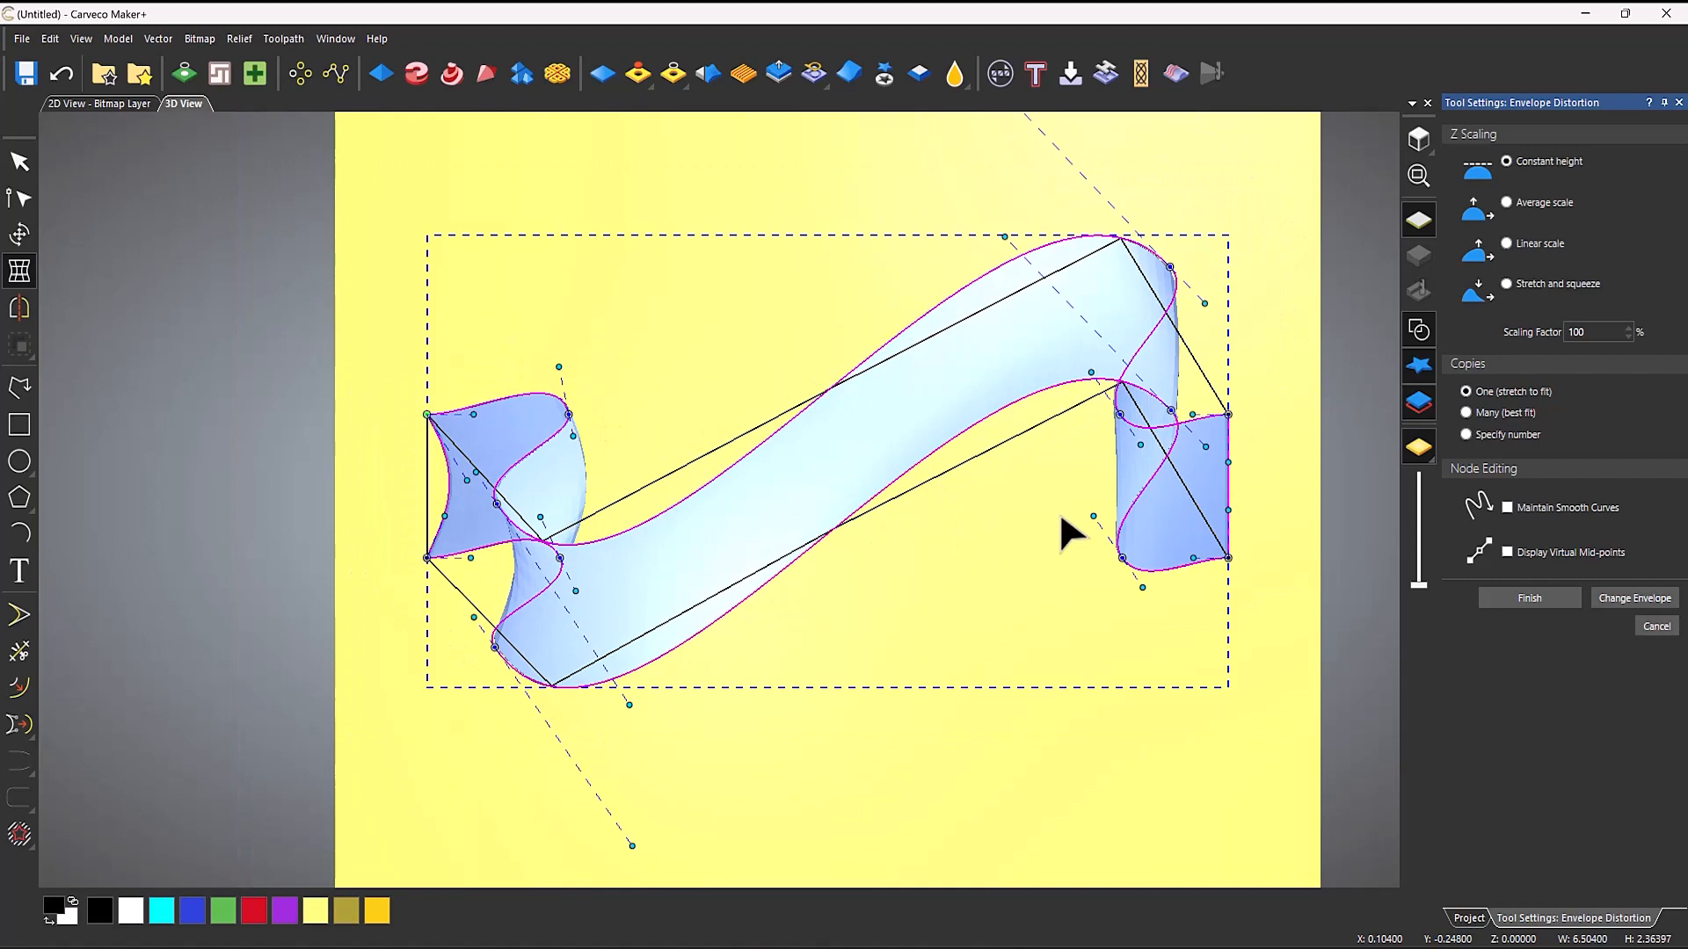
# Bend the ribbon's right end inward, curve its adjoining fold to match the left side, and finish the envelope distortion
pyautogui.scroll(4, 1283, 466)
pyautogui.moveTo(1114, 456); pyautogui.dragTo(1034, 583)
pyautogui.scroll(-5, 890, 573)
pyautogui.scroll(-2, 675, 550)
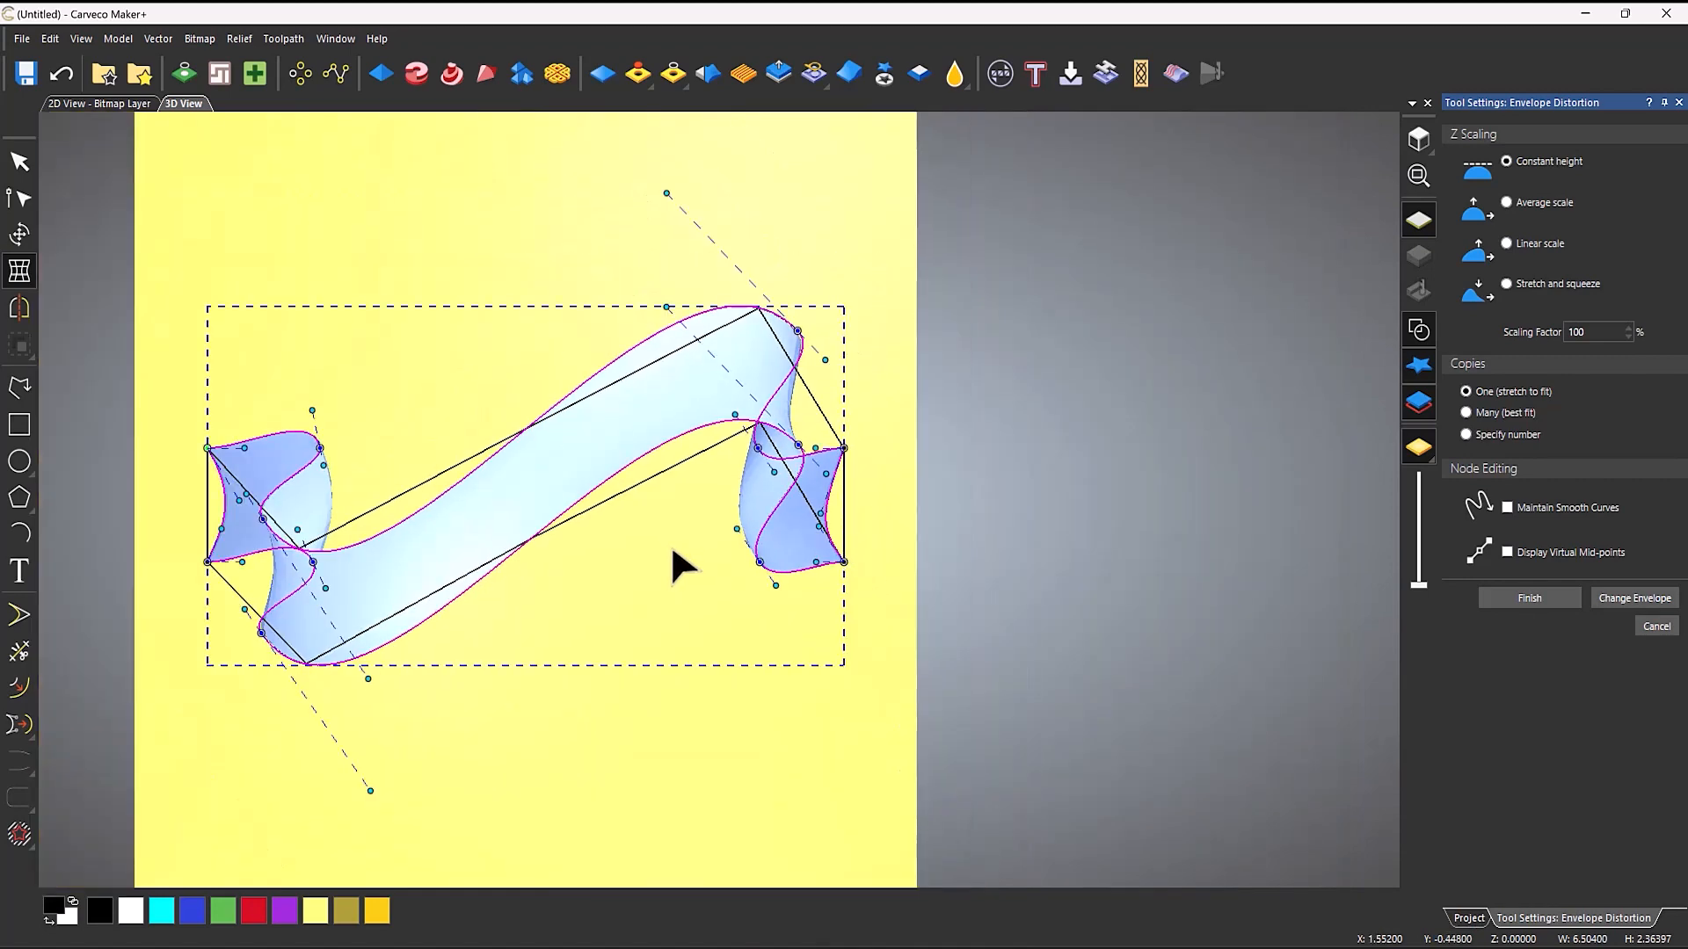
pyautogui.scroll(2, 420, 526)
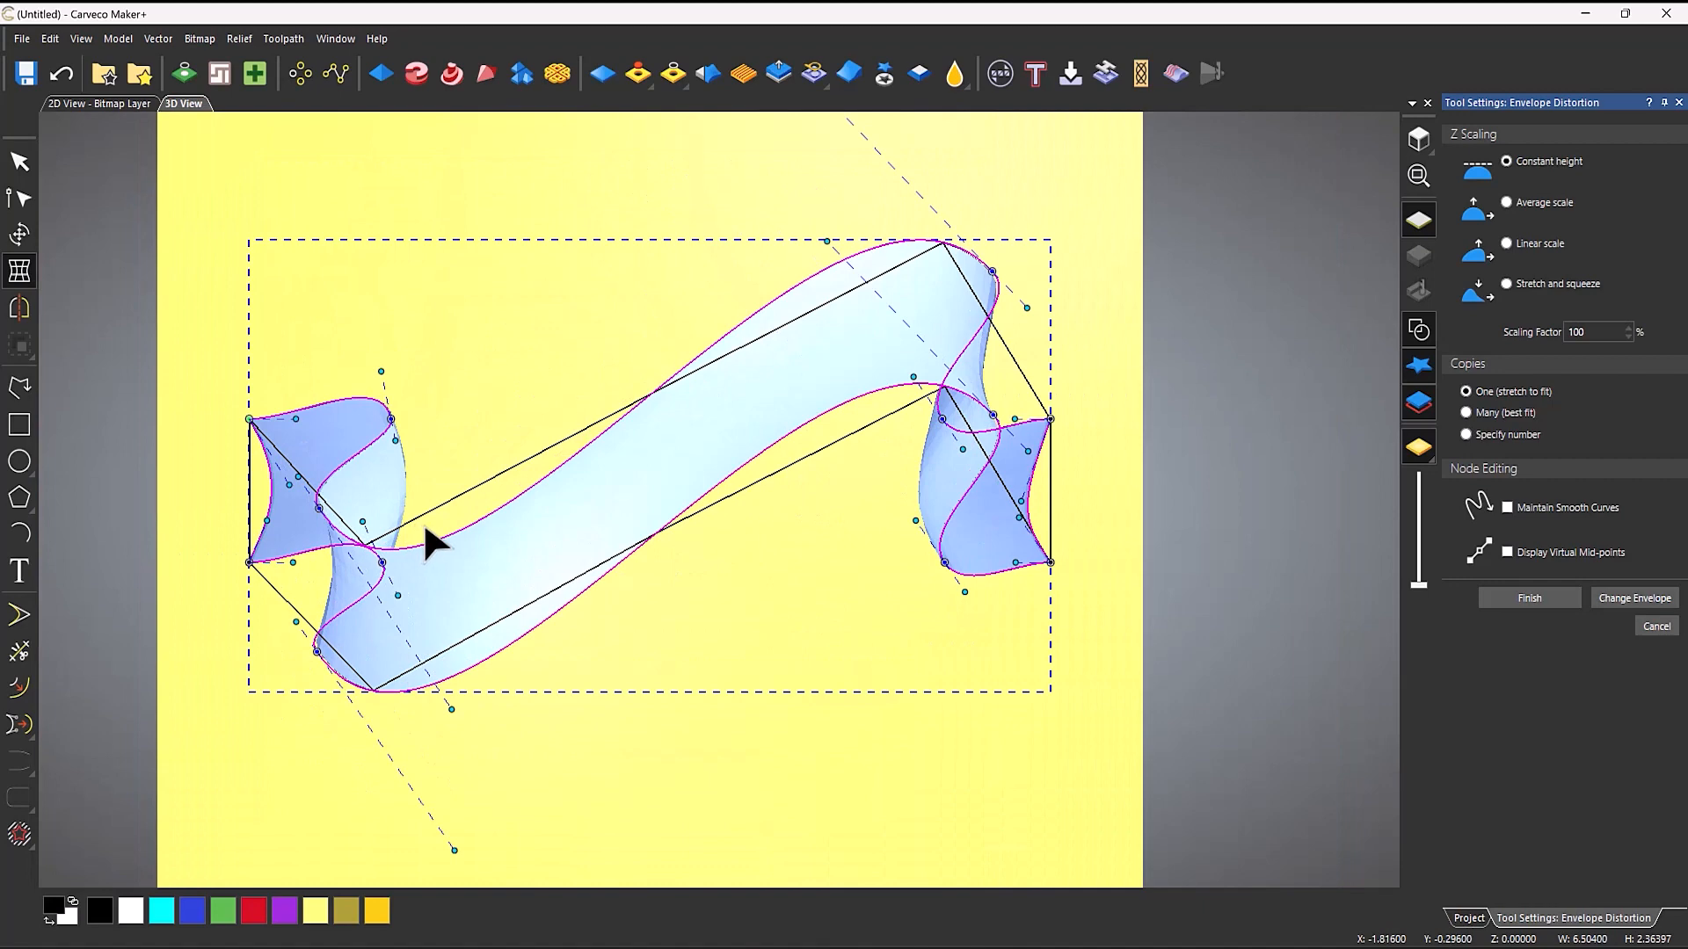
pyautogui.click(1537, 593)
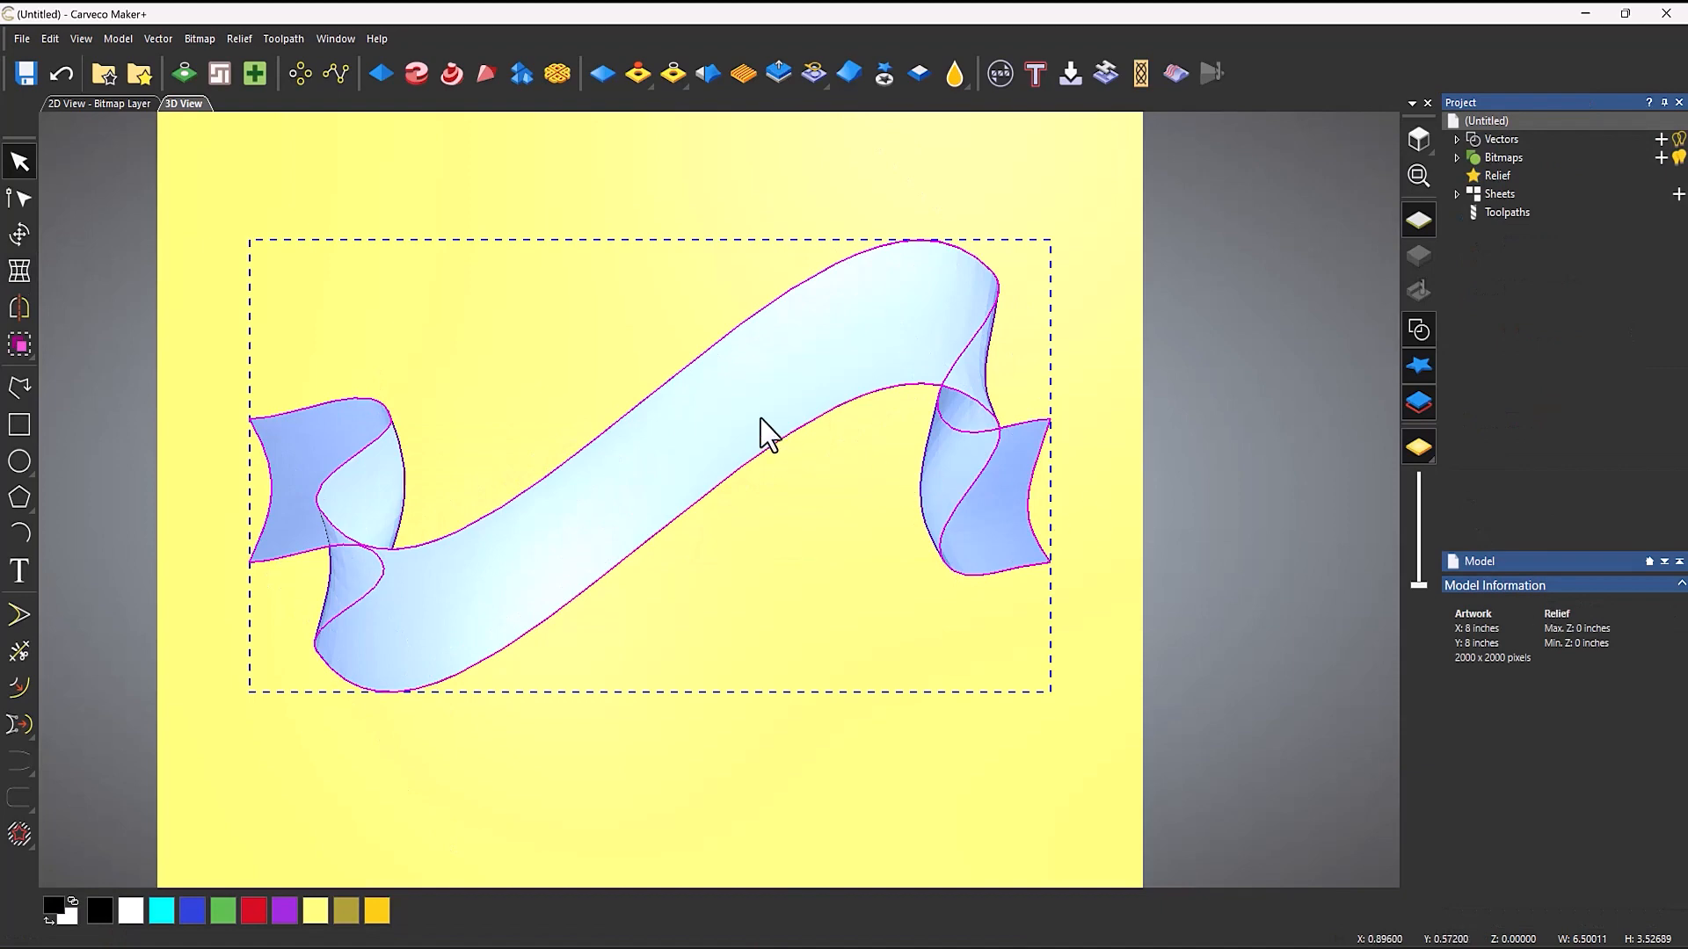
# Paste the ribbon clipart into the relief and hide the vectors and the zero plane
pyautogui.moveTo(770, 587); pyautogui.dragTo(773, 420)
pyautogui.press('Return')
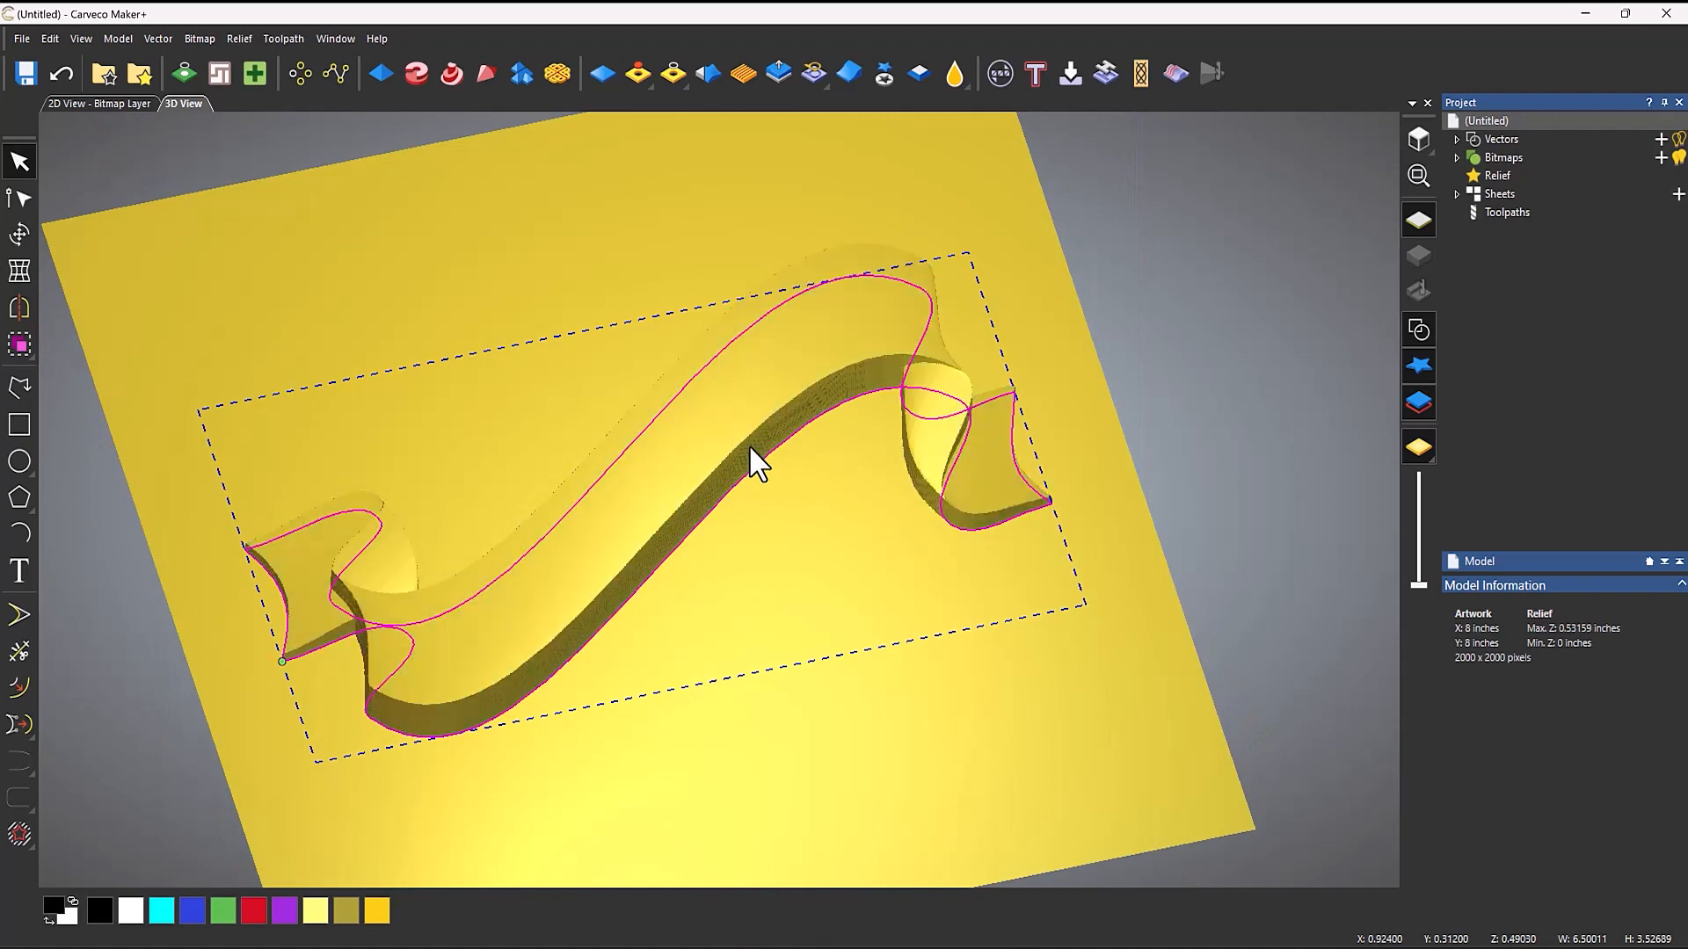
pyautogui.click(1417, 332)
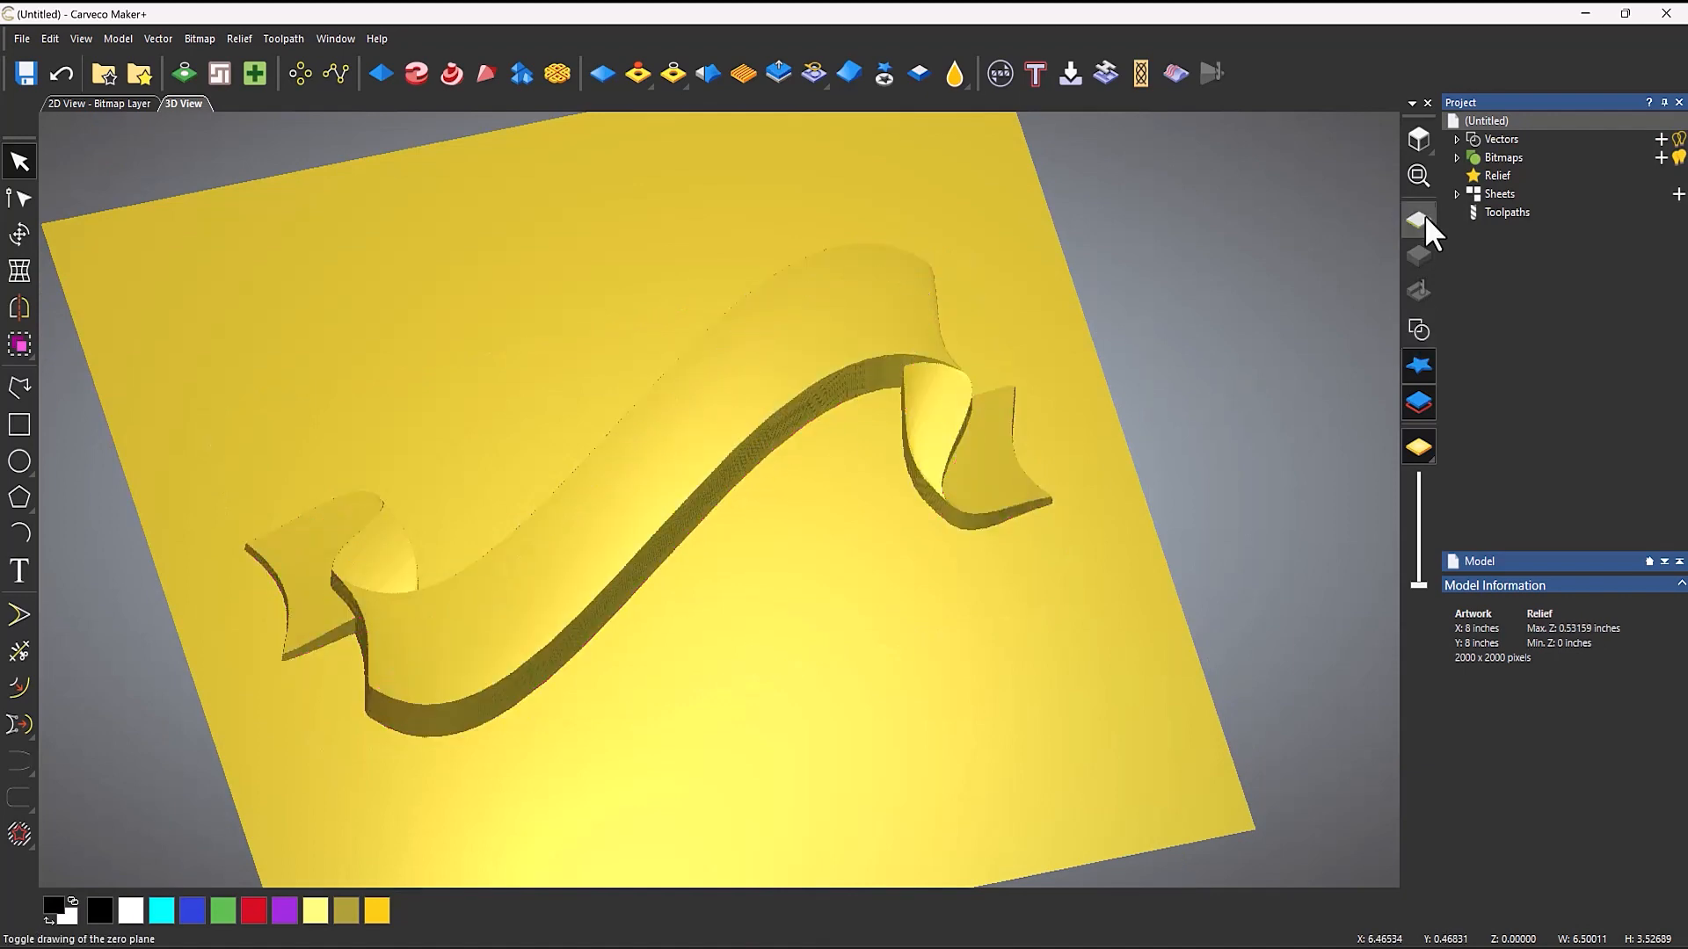
pyautogui.click(1424, 216)
pyautogui.moveTo(851, 452)
pyautogui.mouseDown()
pyautogui.moveTo(911, 437)
pyautogui.moveTo(837, 603)
pyautogui.moveTo(725, 701)
pyautogui.moveTo(720, 637)
pyautogui.moveTo(802, 578)
pyautogui.moveTo(818, 611)
pyautogui.moveTo(836, 577)
pyautogui.moveTo(833, 592)
pyautogui.mouseUp()
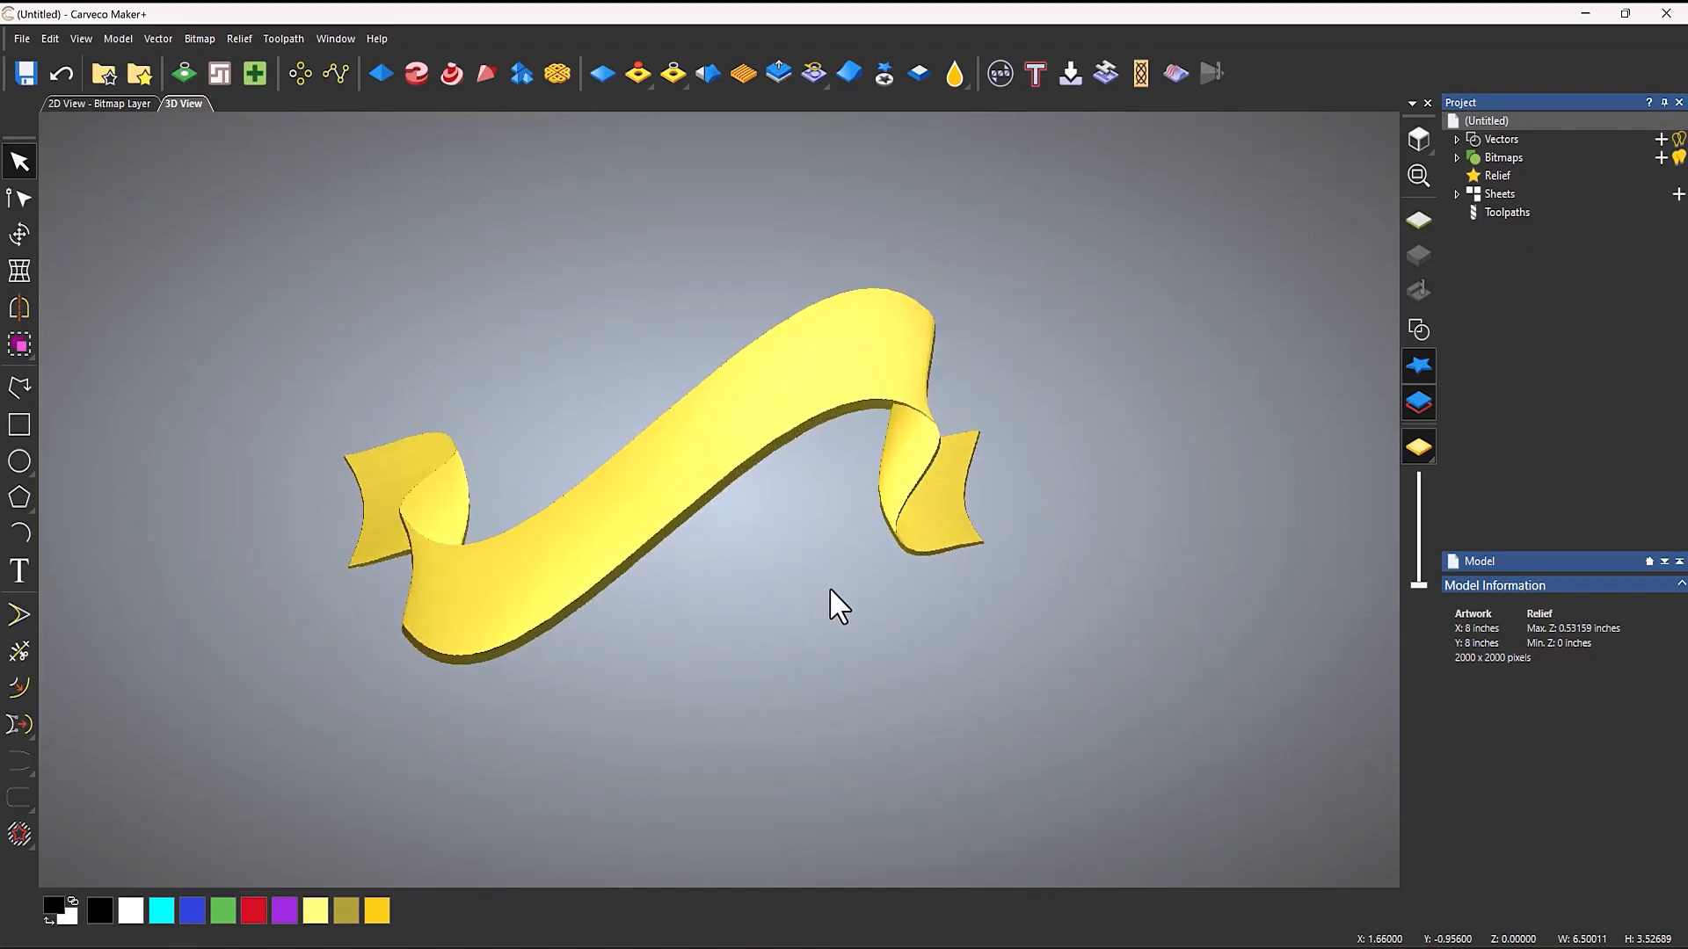